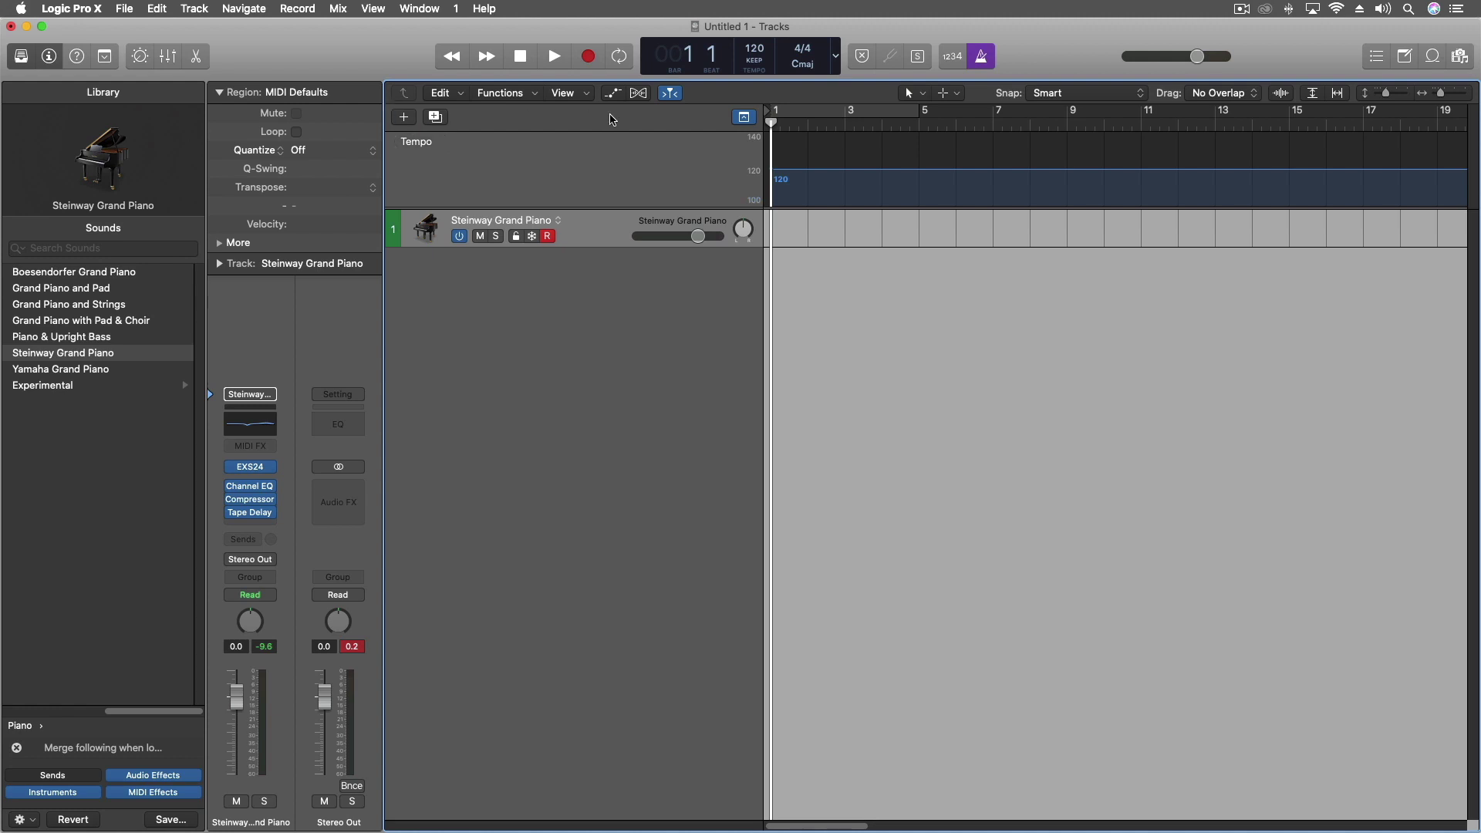
Hide the Tempo track and set the Smart Tempo project tempo mode to Adapt Project Tempo.
left_click(744, 117)
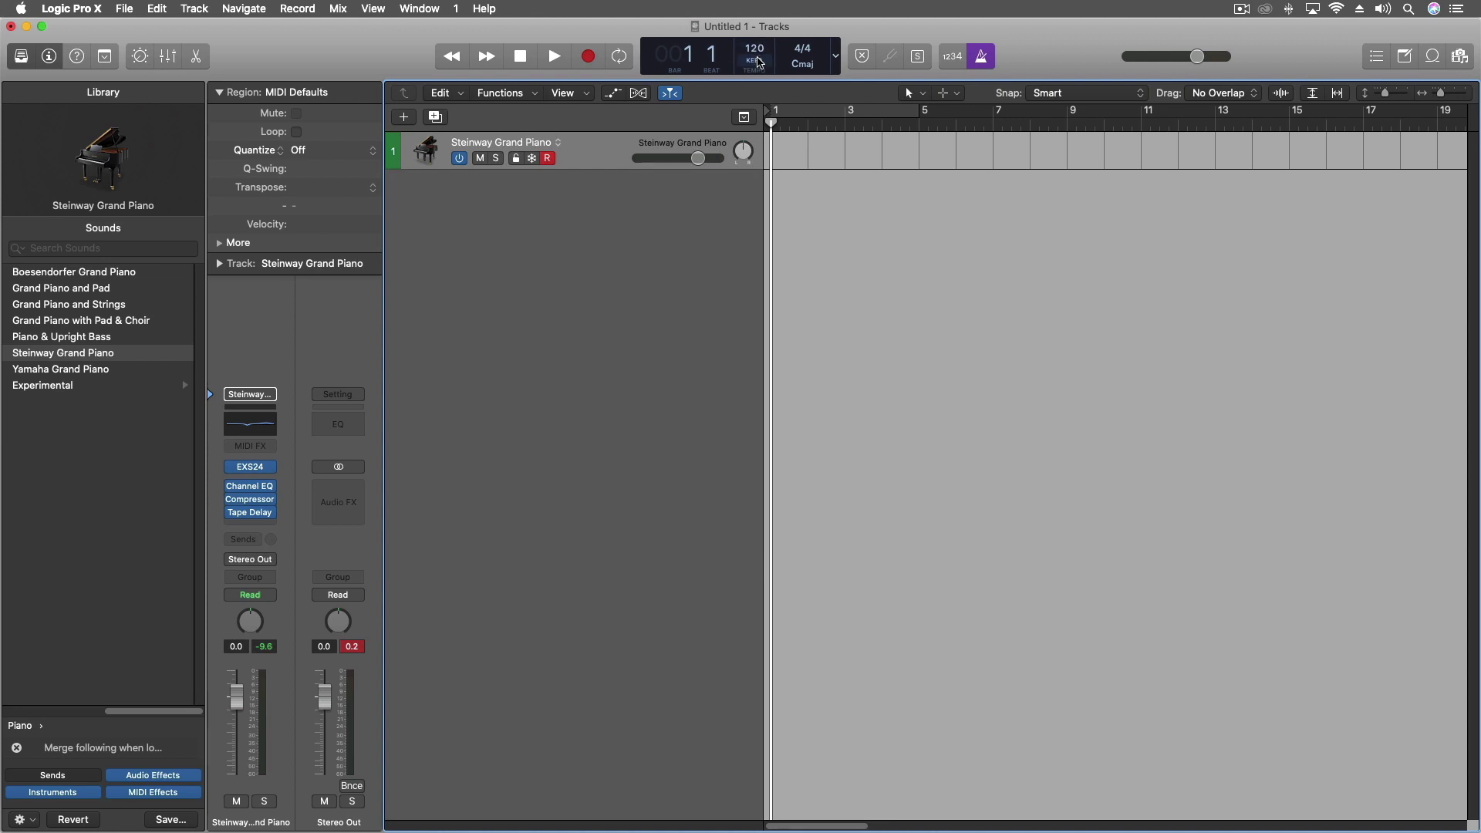
left_click(759, 63)
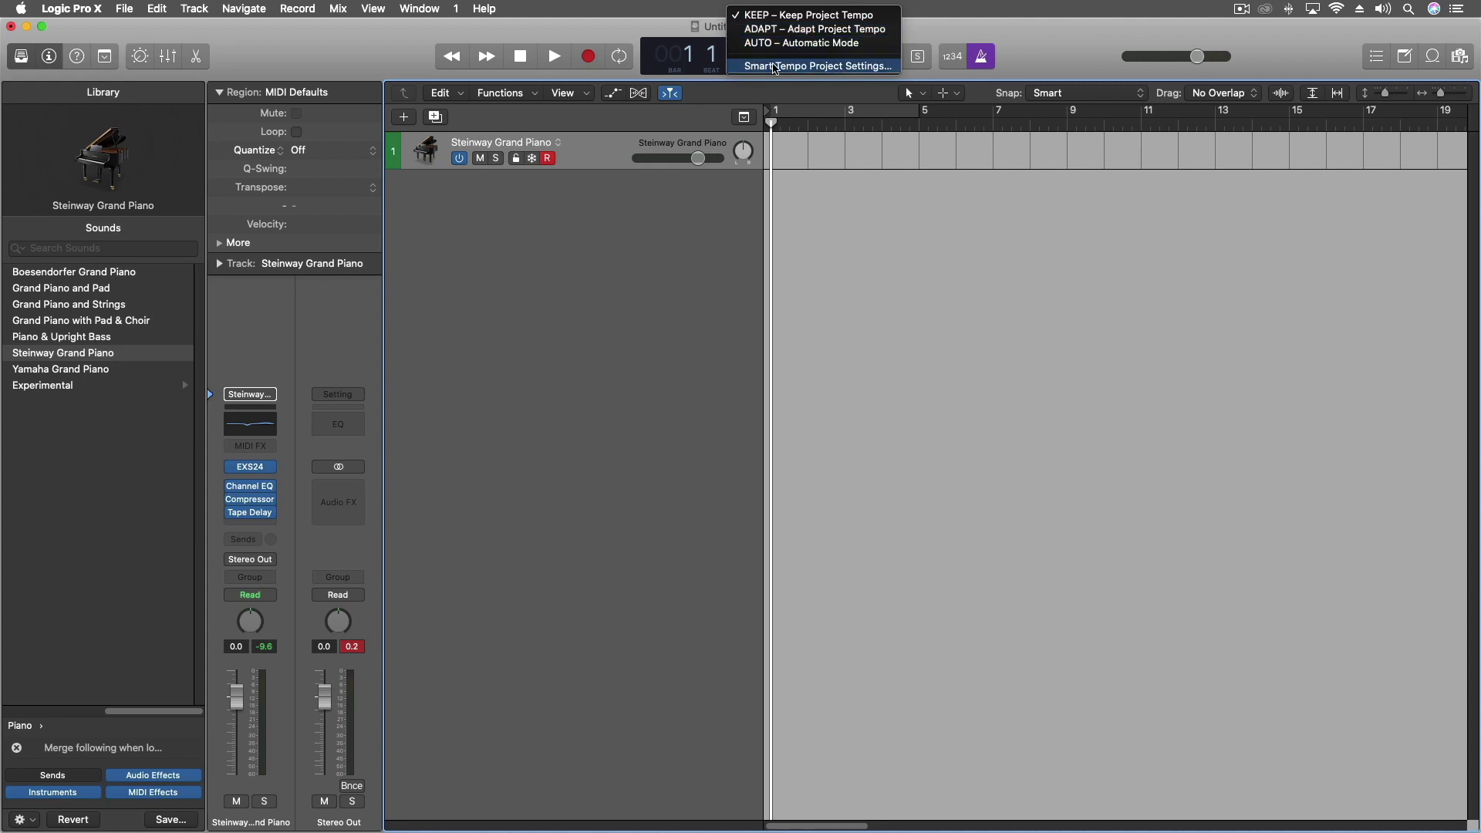
left_click(774, 68)
left_click(637, 232)
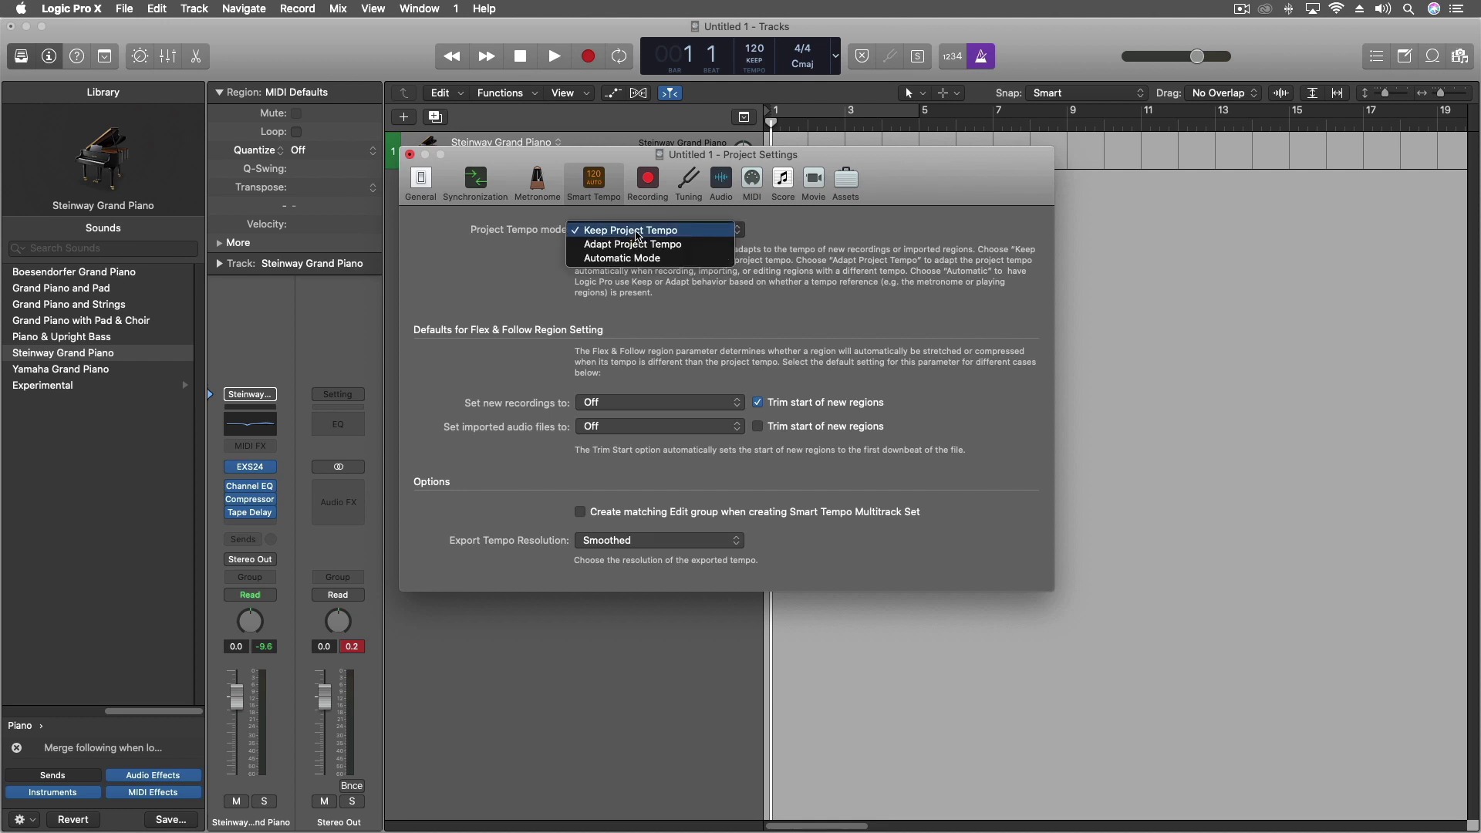
left_click(619, 244)
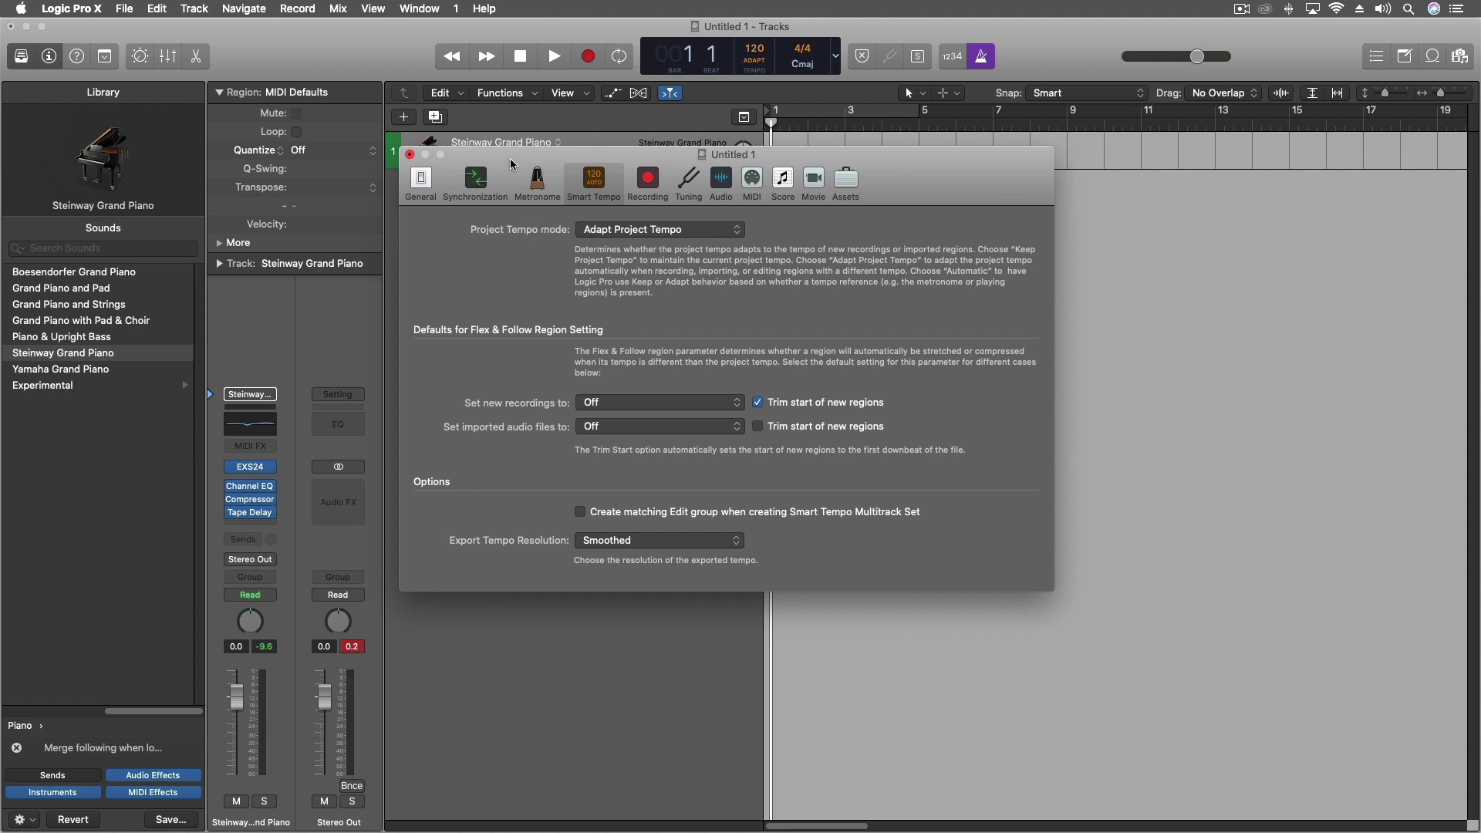
left_click(410, 154)
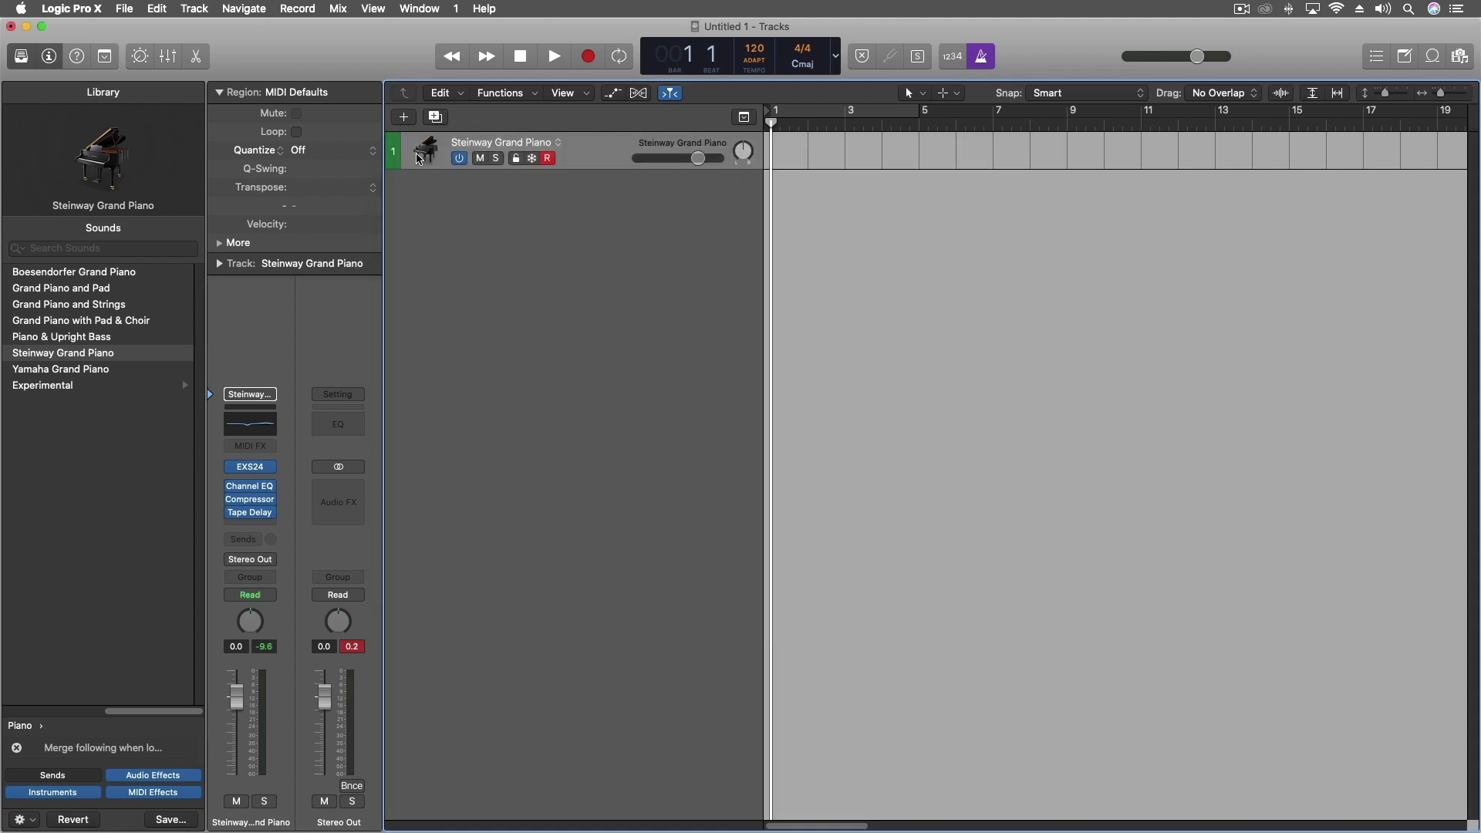
Show the Tempo track again, record a quick piano test take, then delete it.
left_click(744, 118)
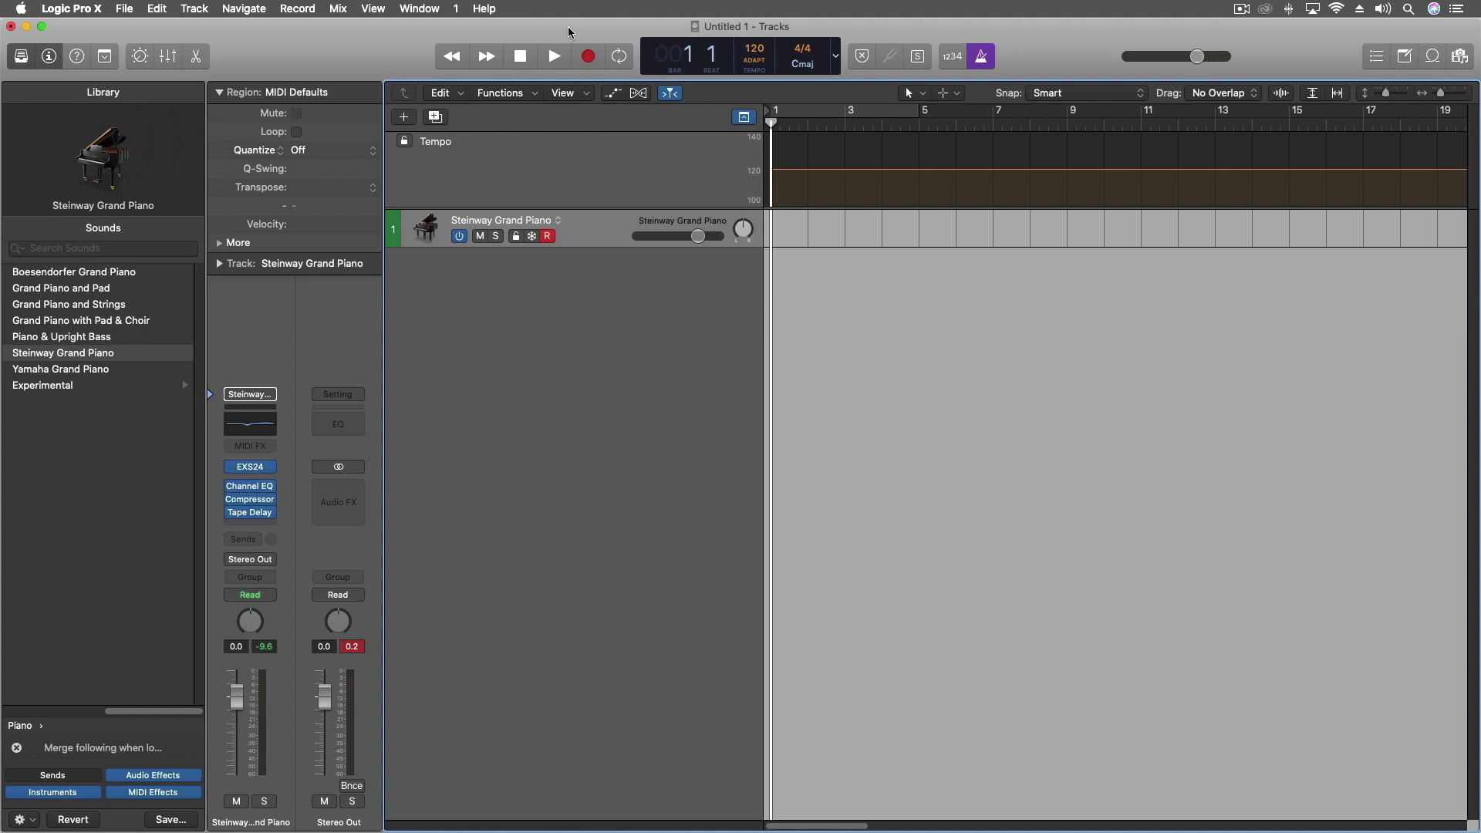
left_click(588, 56)
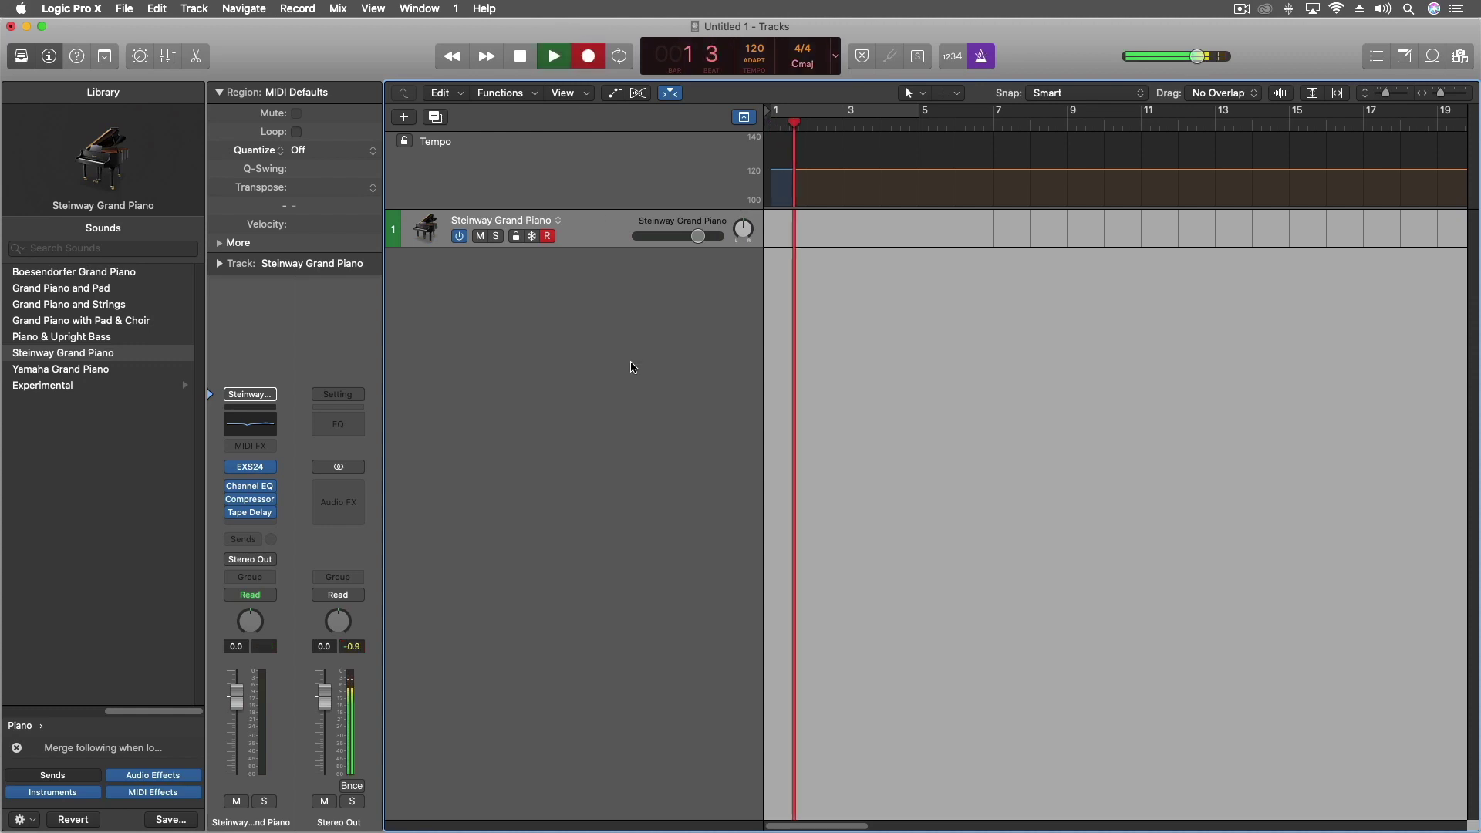
key("space")
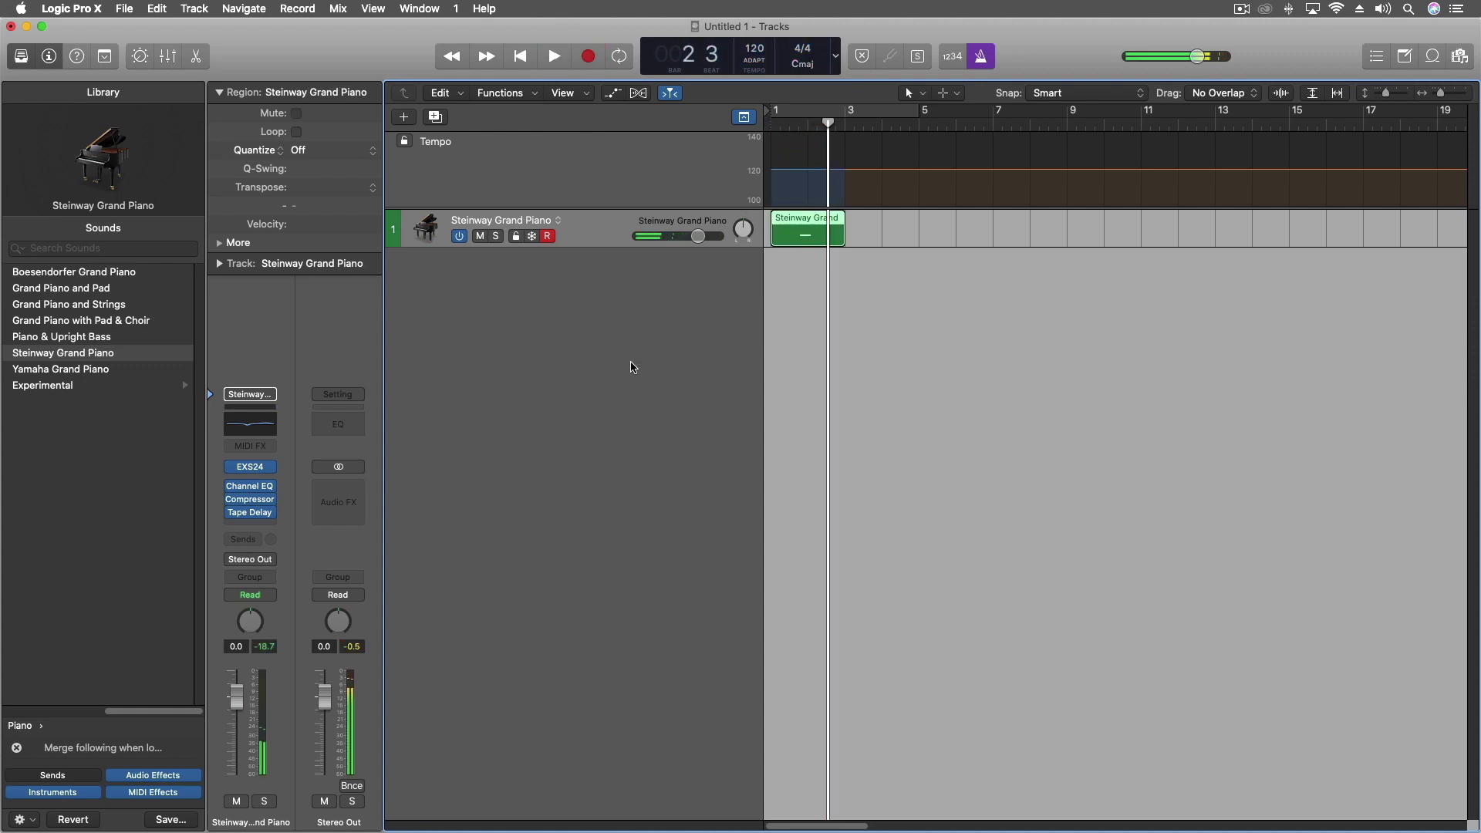
key("Delete")
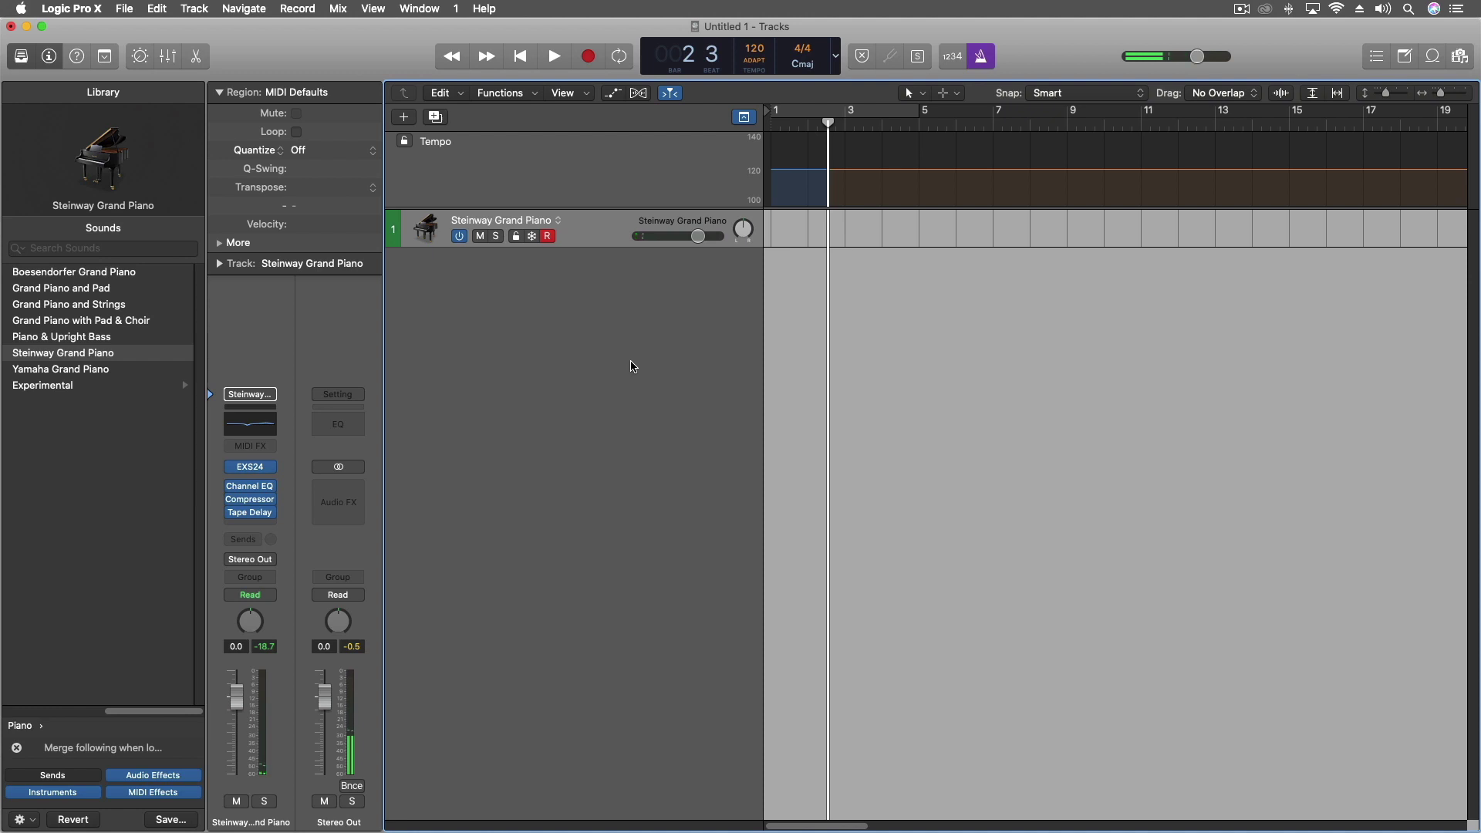
key("Return")
Record a piano take without the metronome, play it back with the click, then delete it.
left_click(980, 56)
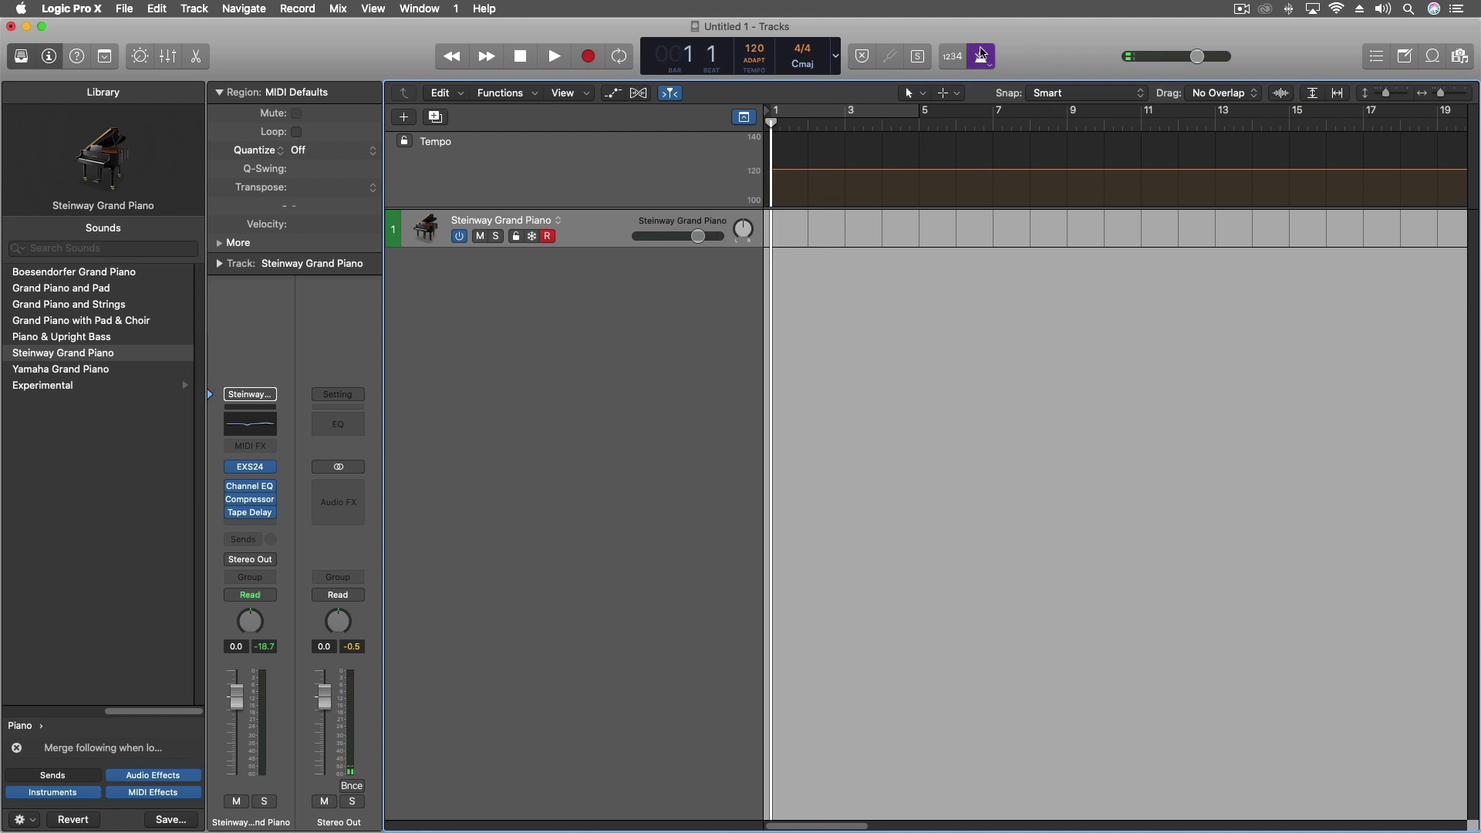
left_click(587, 58)
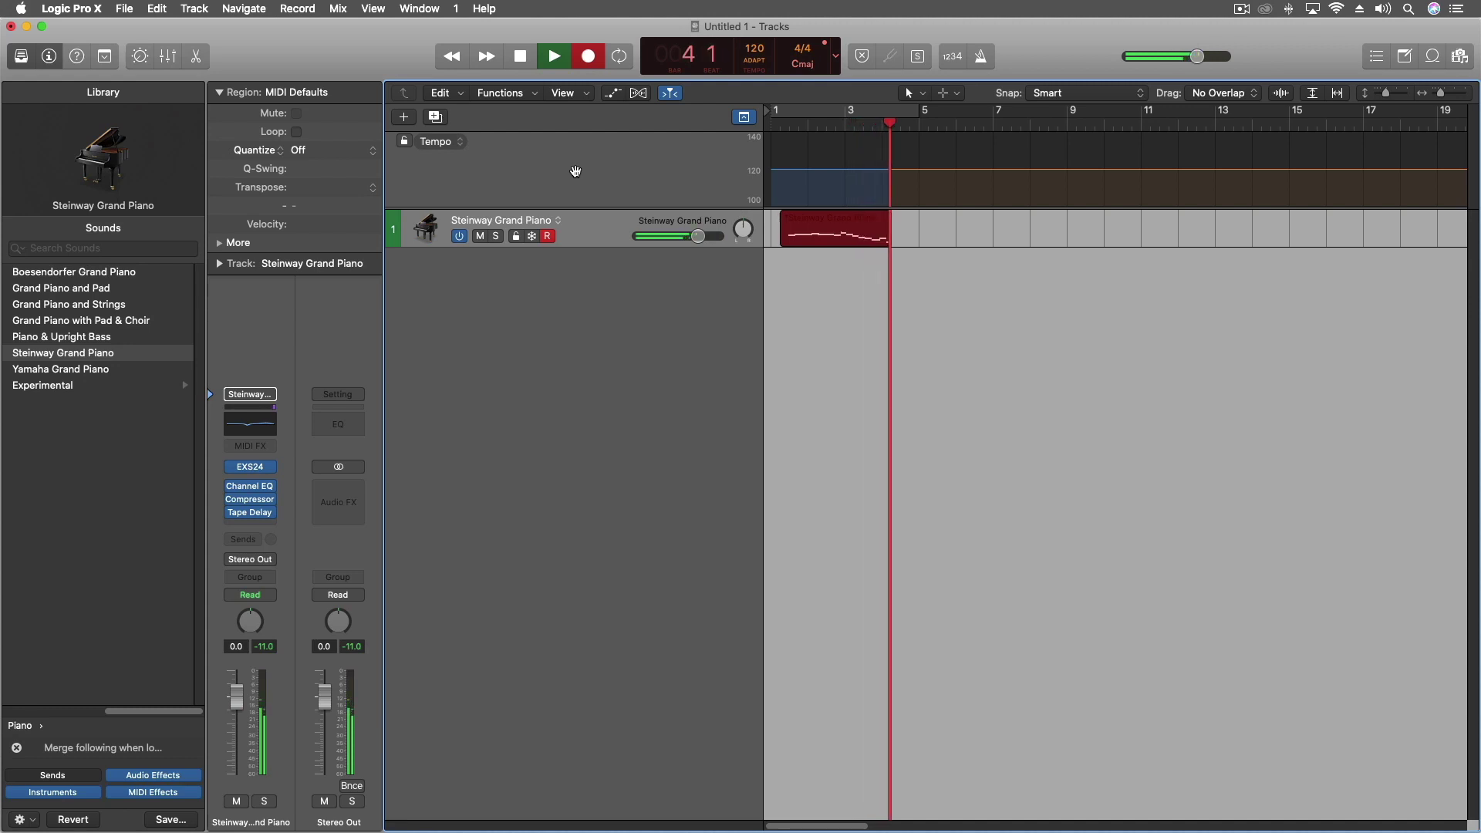
key("space")
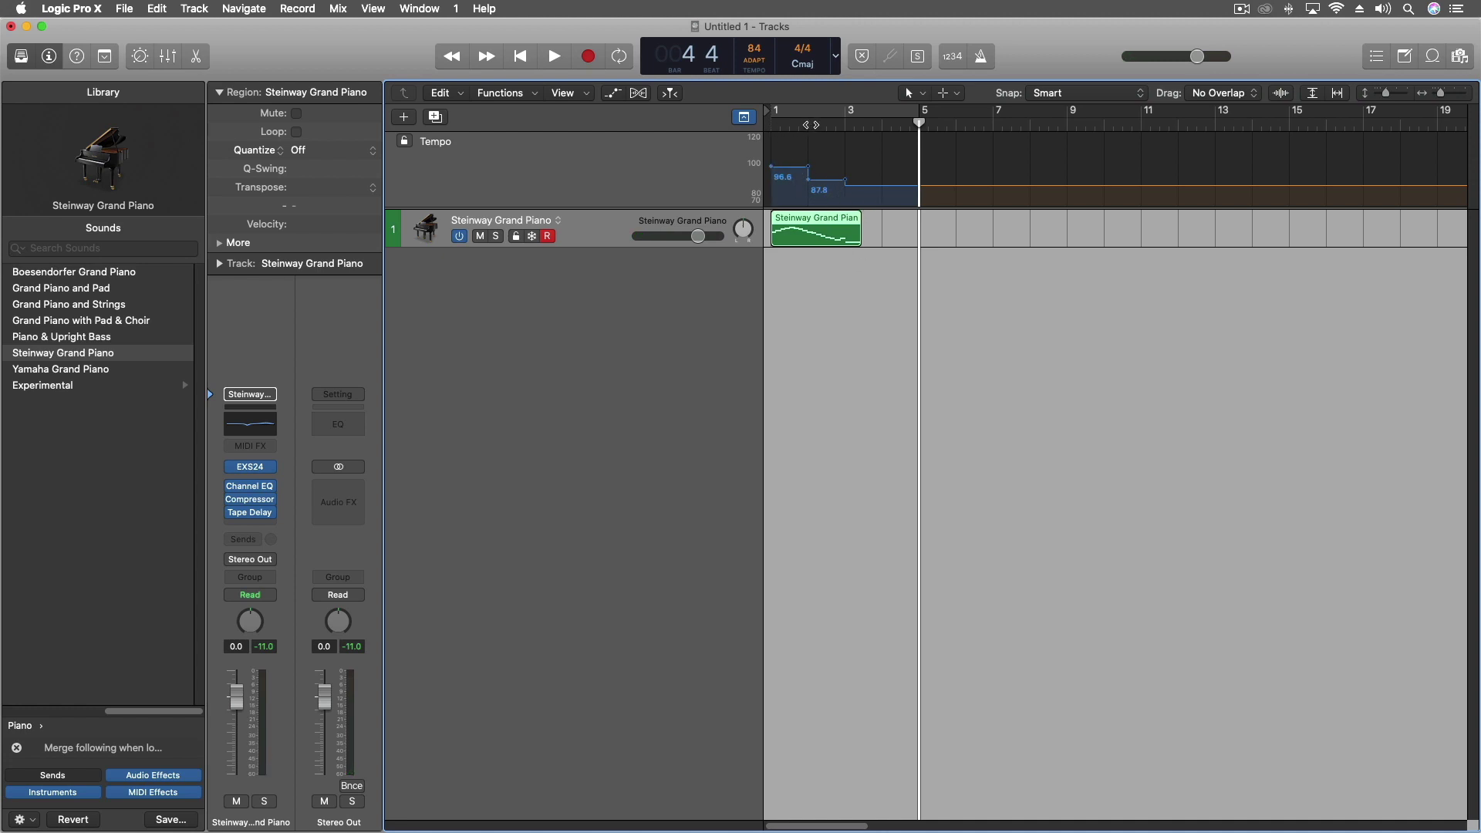
left_click_drag(808, 126, 771, 127)
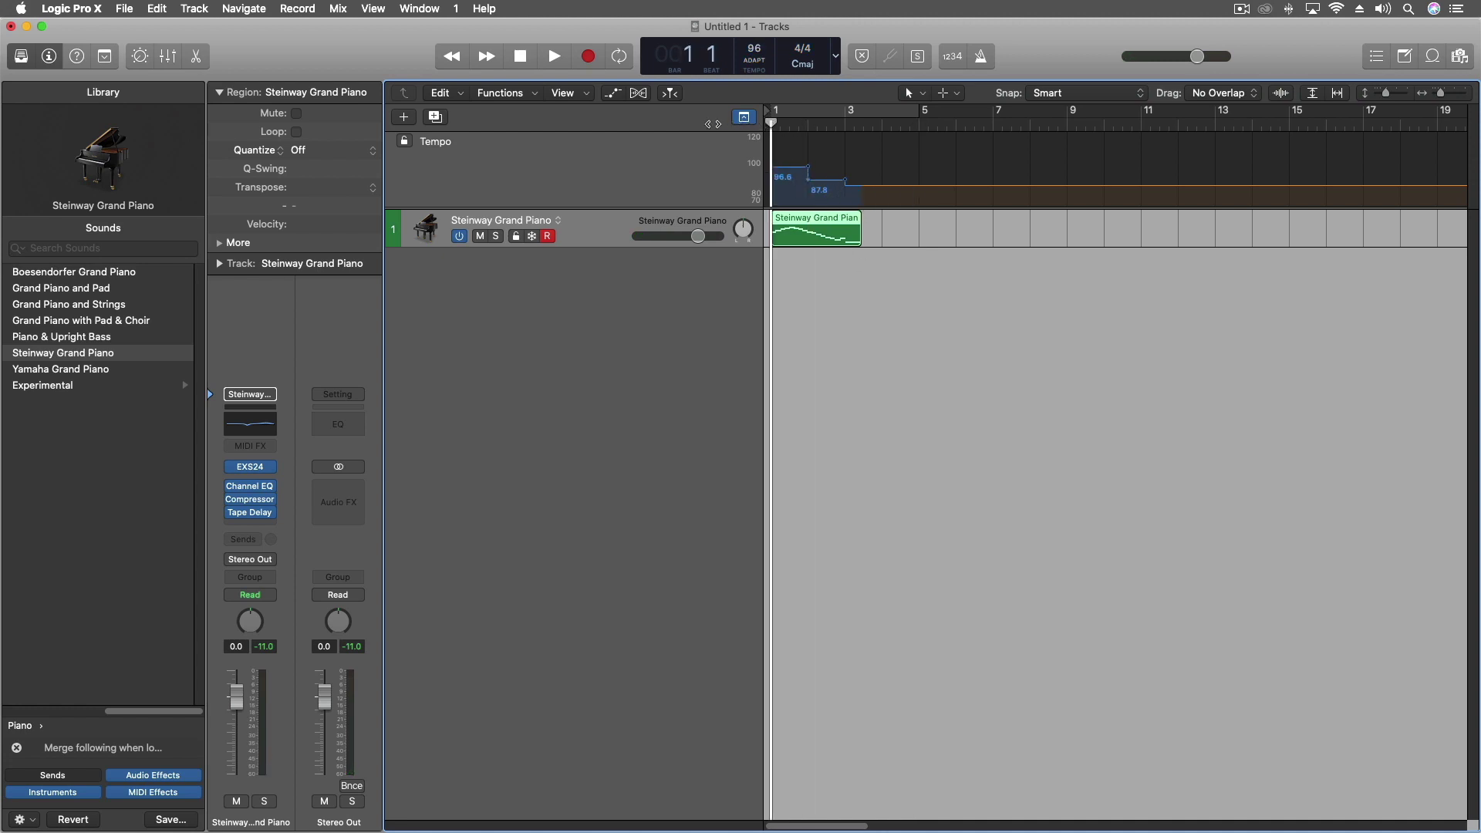
left_click(977, 58)
key("space")
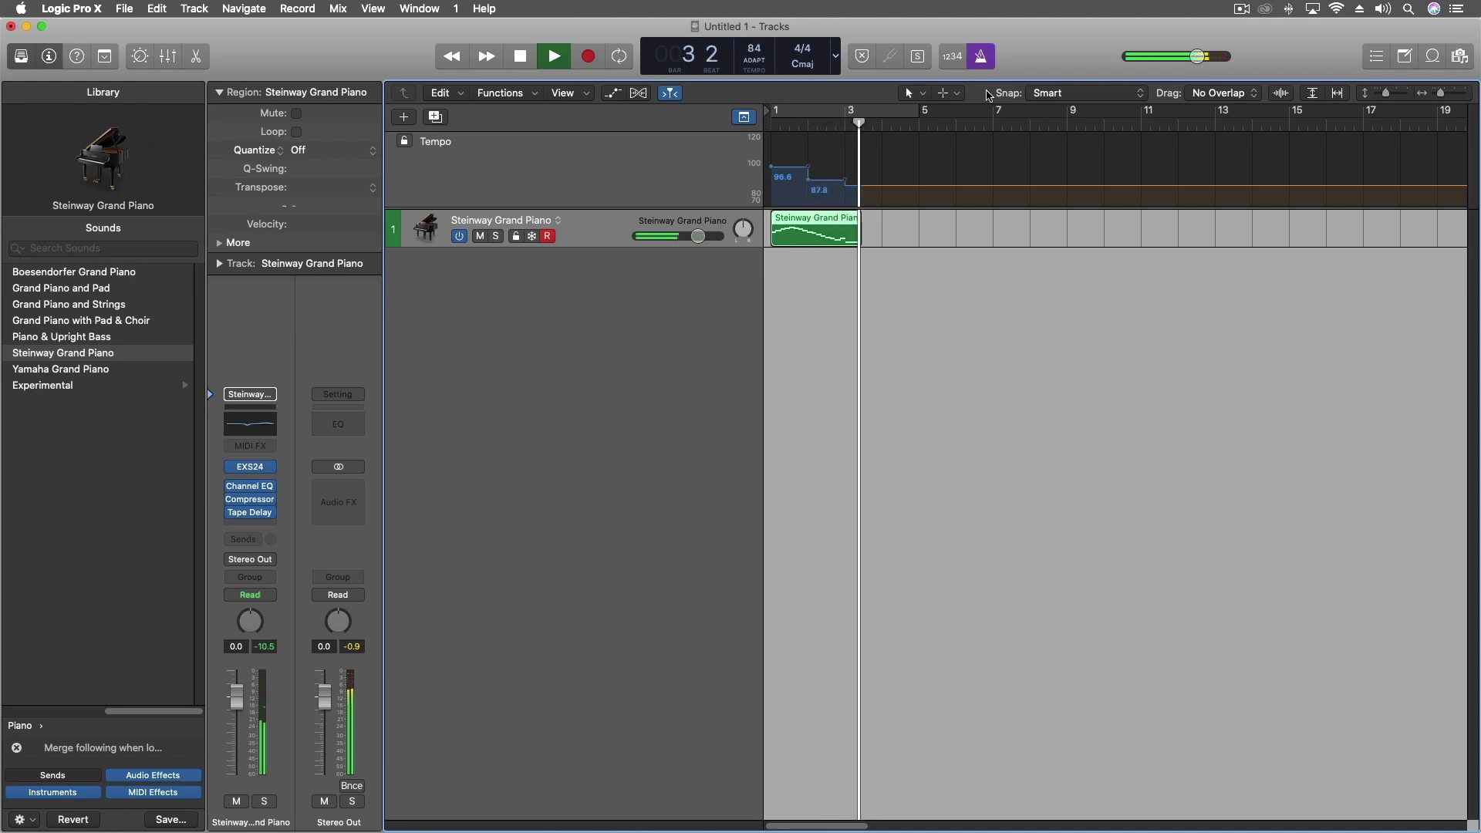
key("space")
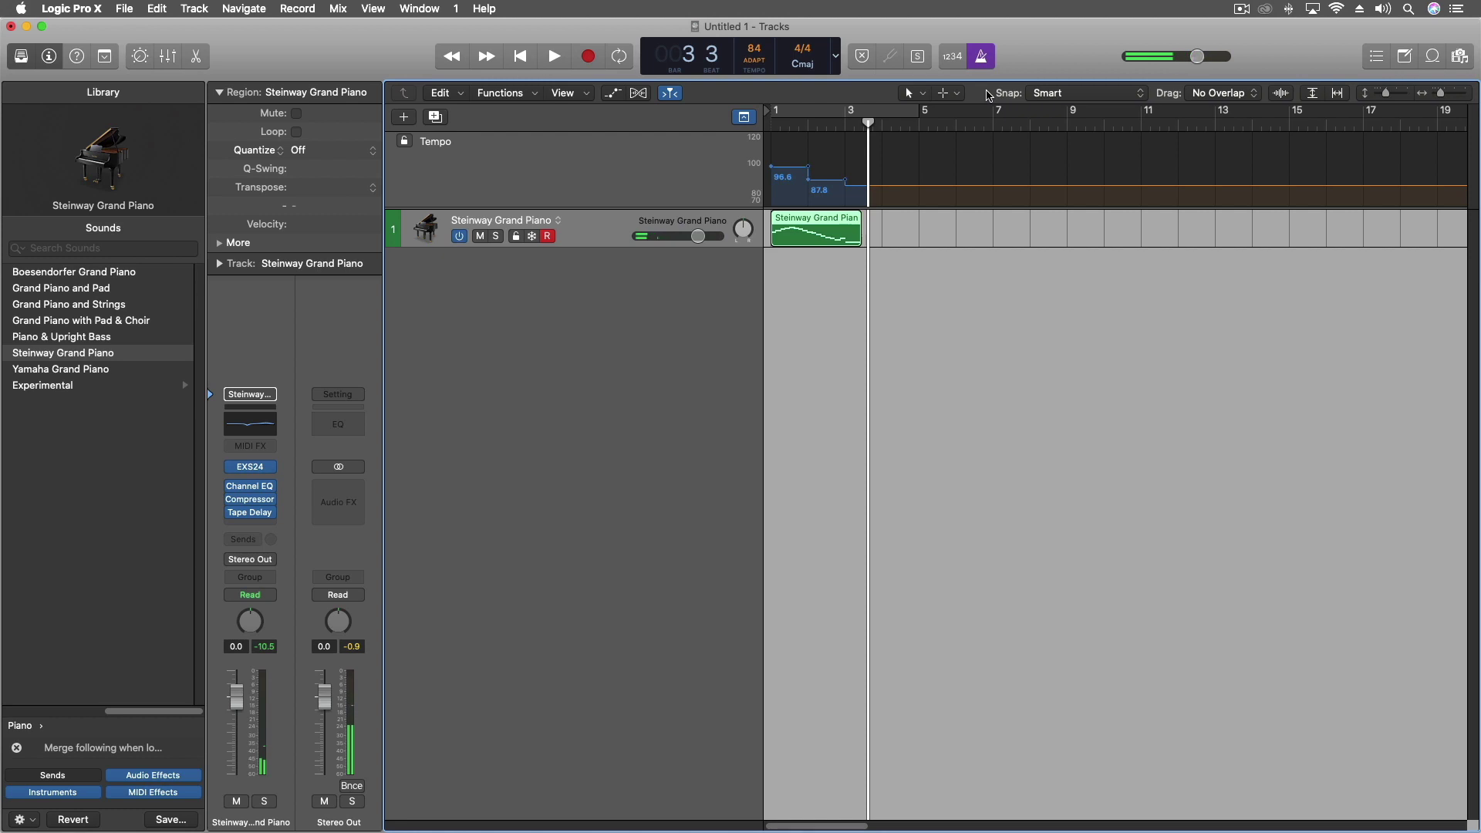
key("Delete")
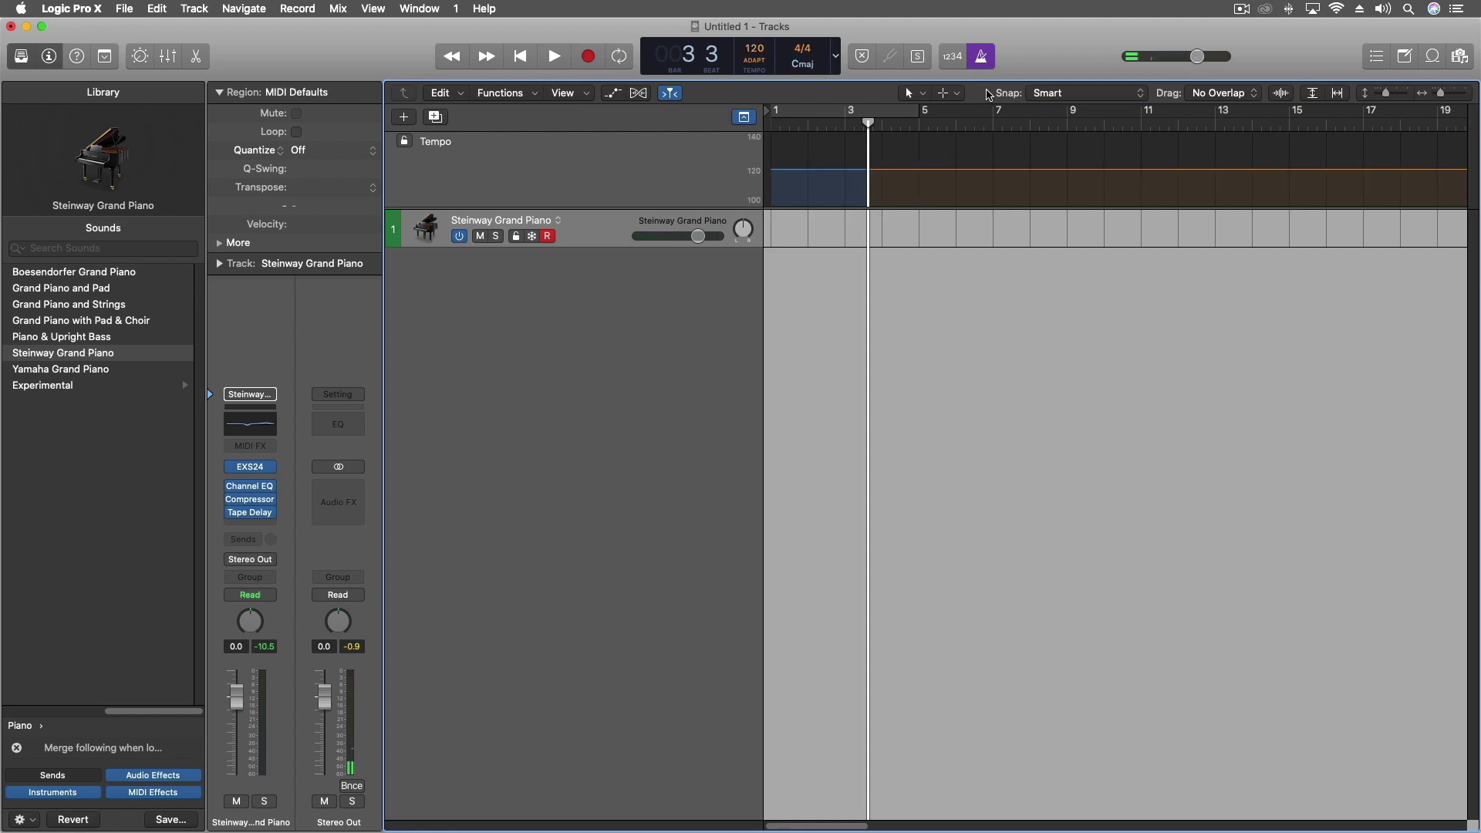
Record a piano take over bars 3–7, then play it back with the metronome on.
key("Return")
key("r")
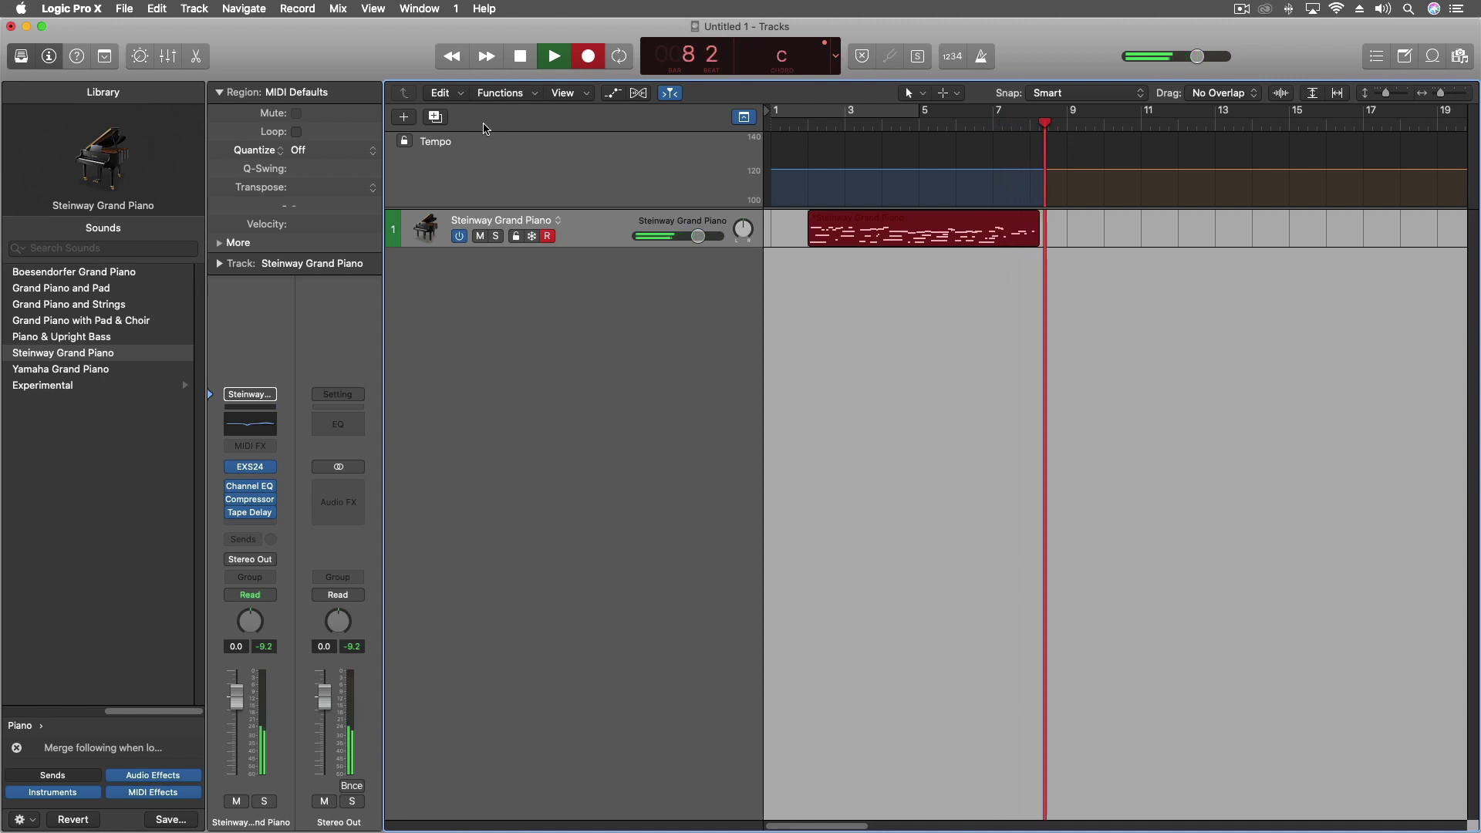
key("space")
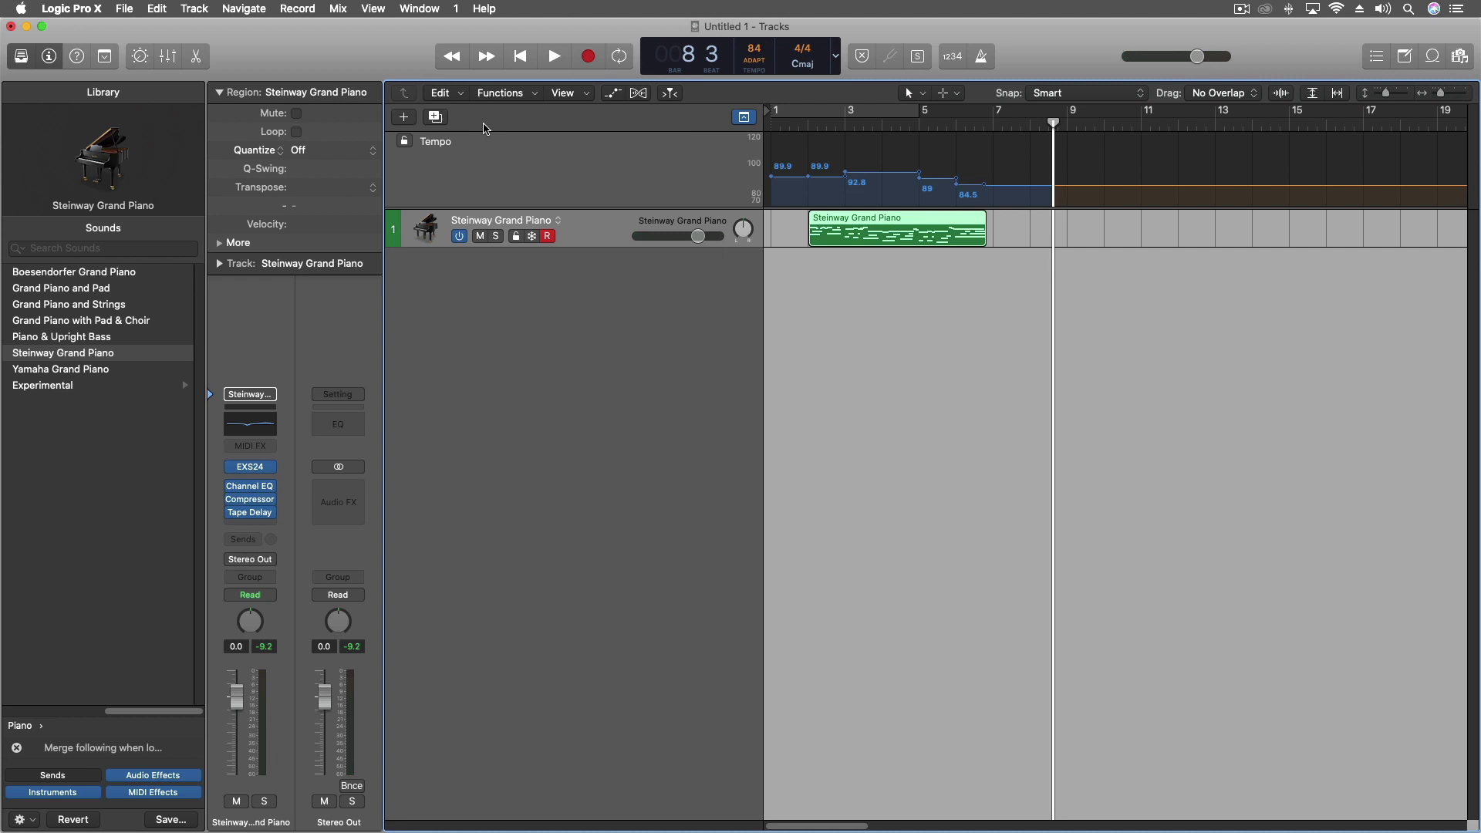
key("Return")
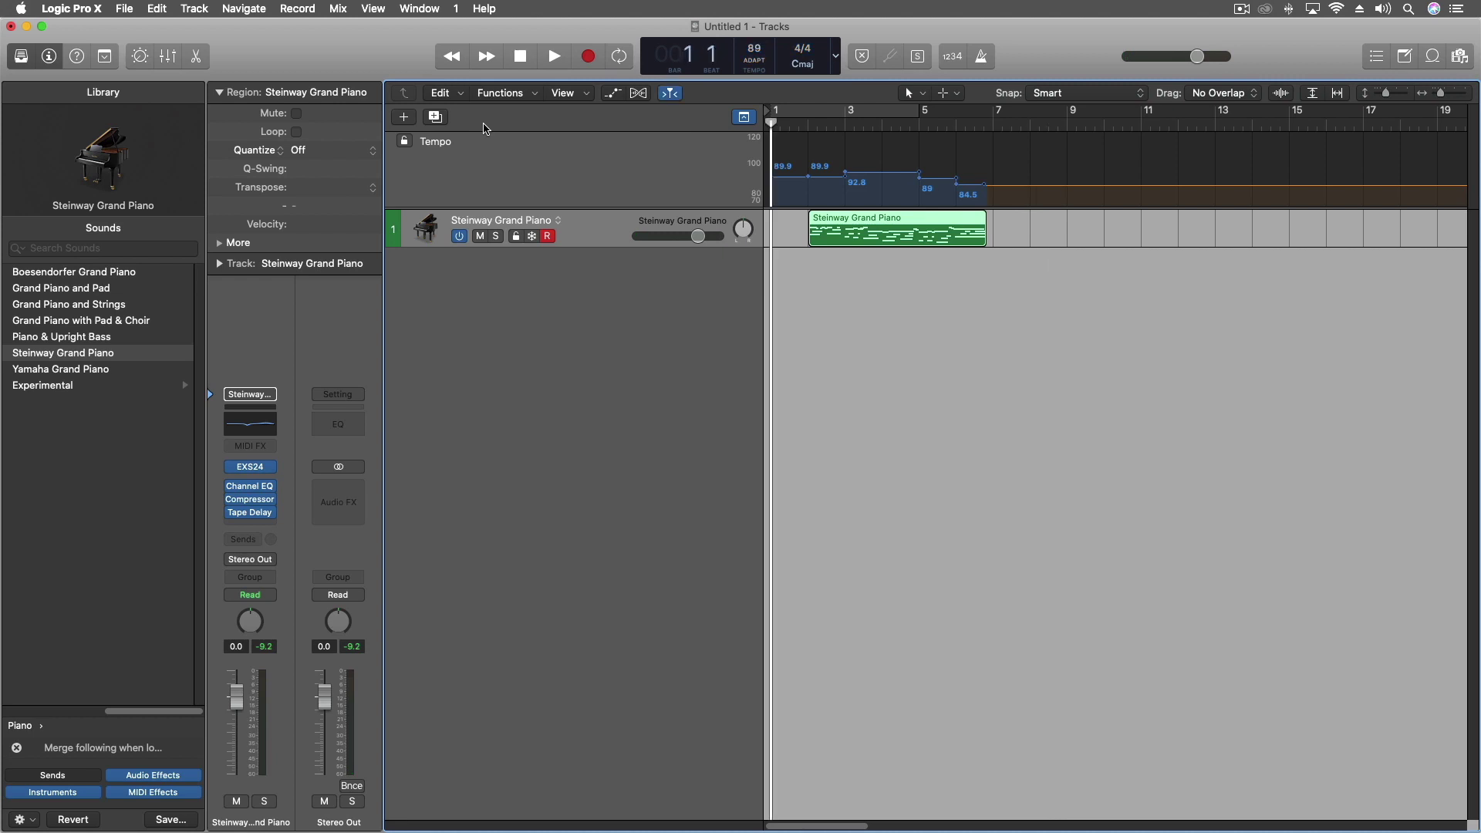
left_click(983, 54)
key("space")
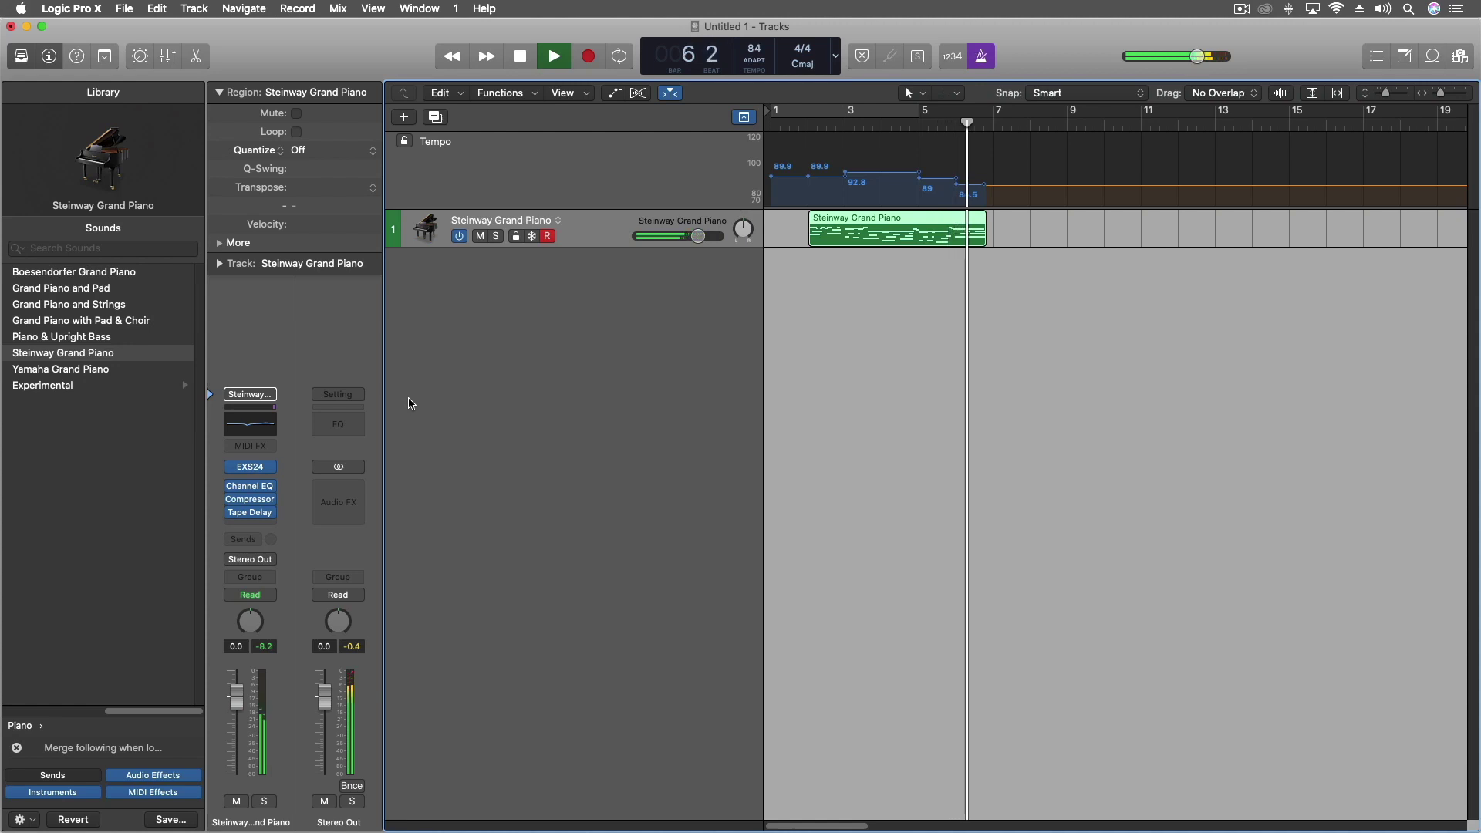
key("space")
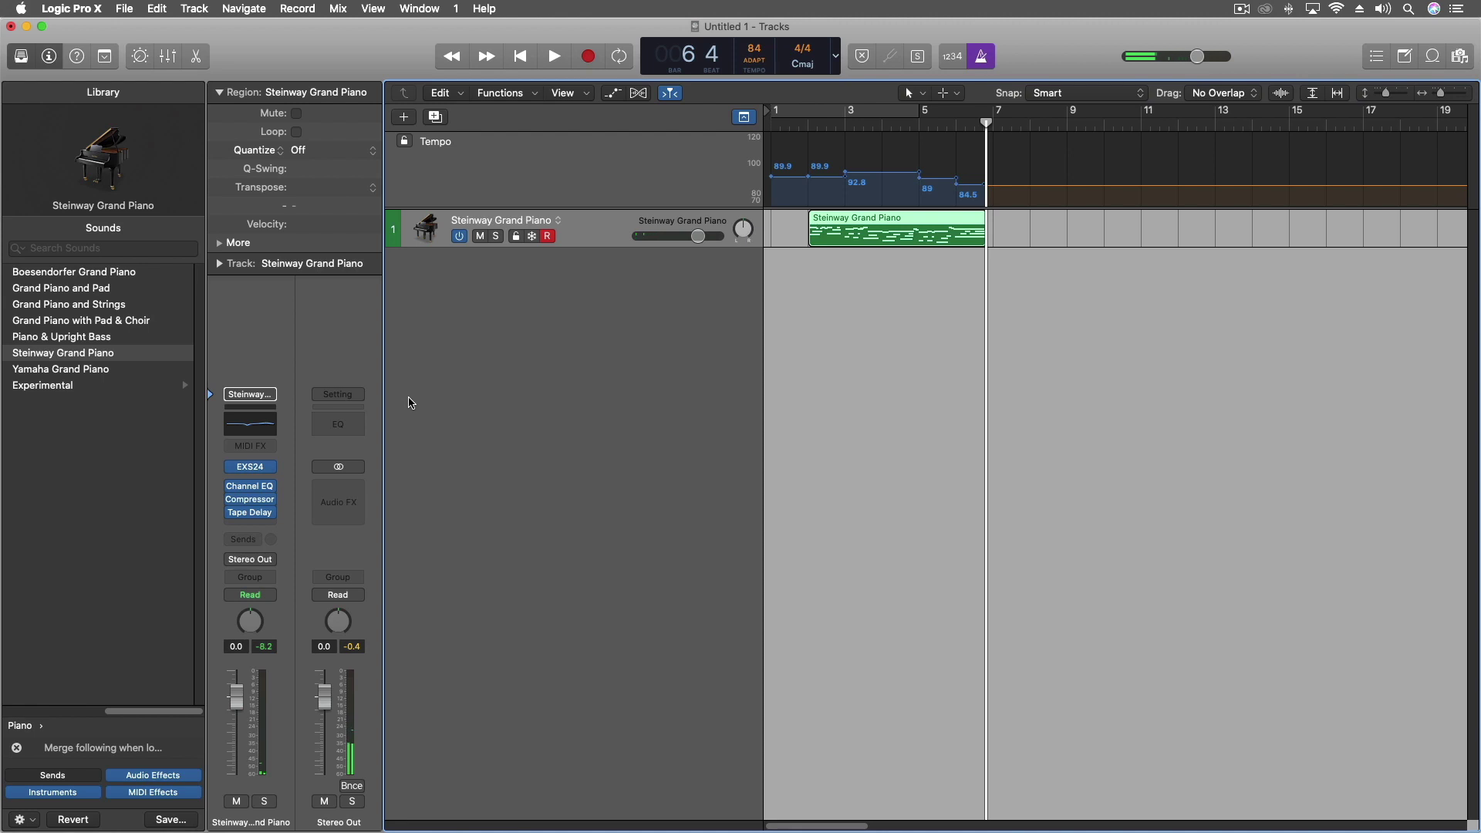
Turn off 'Trim start of new regions' in the Smart Tempo project settings.
left_click(755, 60)
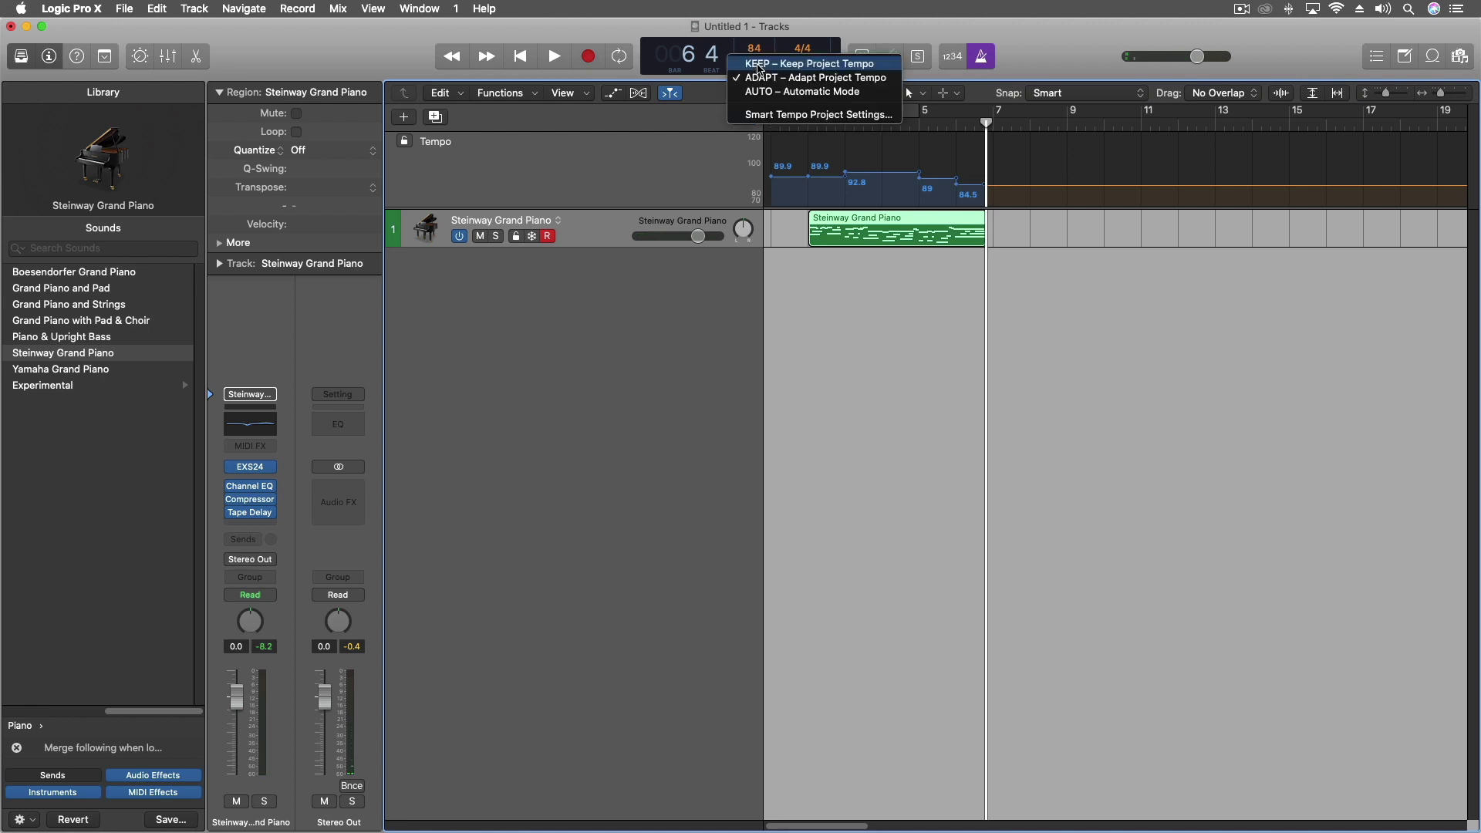
left_click(771, 115)
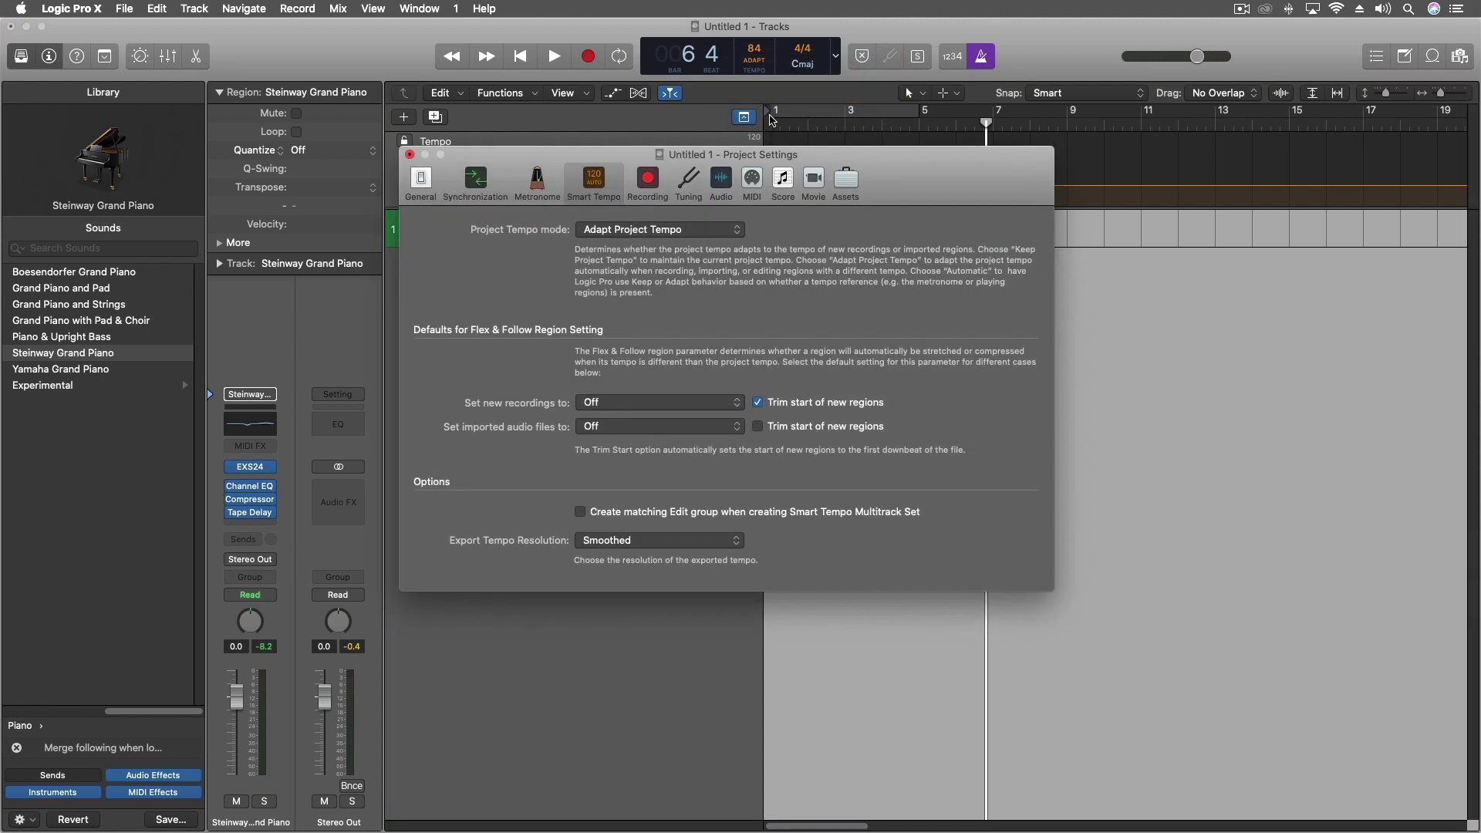
left_click(759, 403)
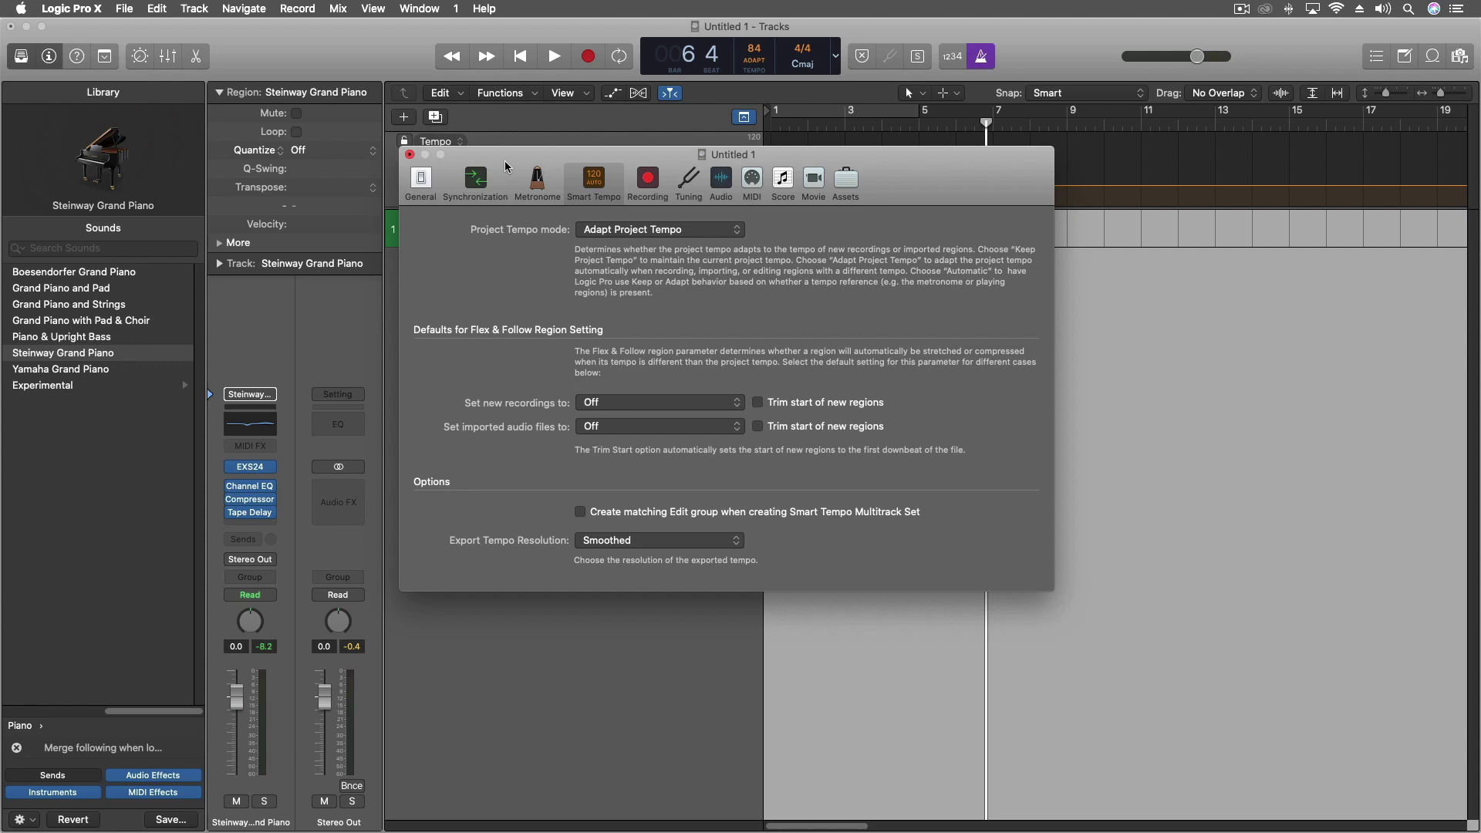
left_click(410, 154)
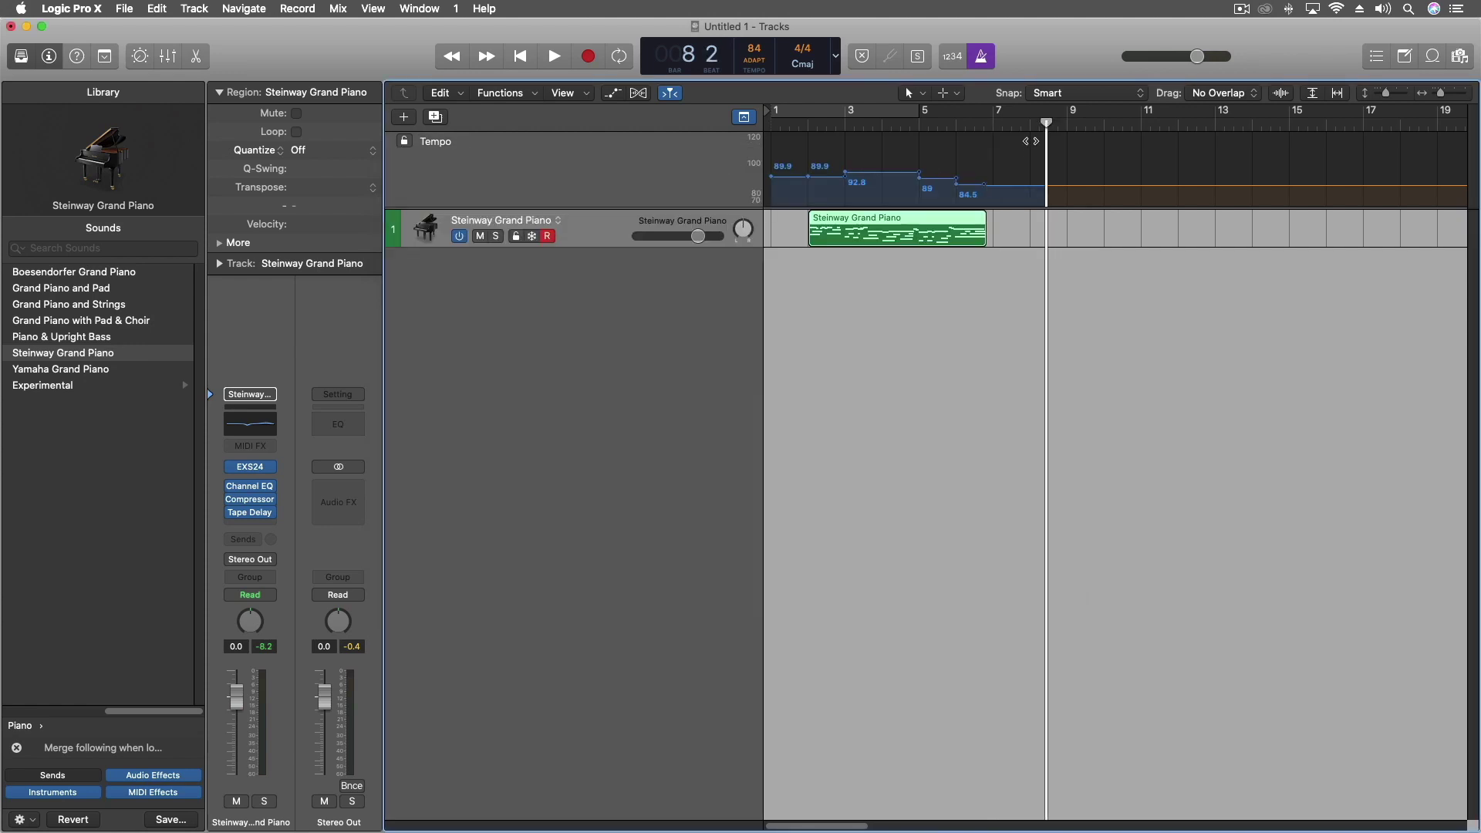
Record a second piano test take and delete it.
left_click(588, 55)
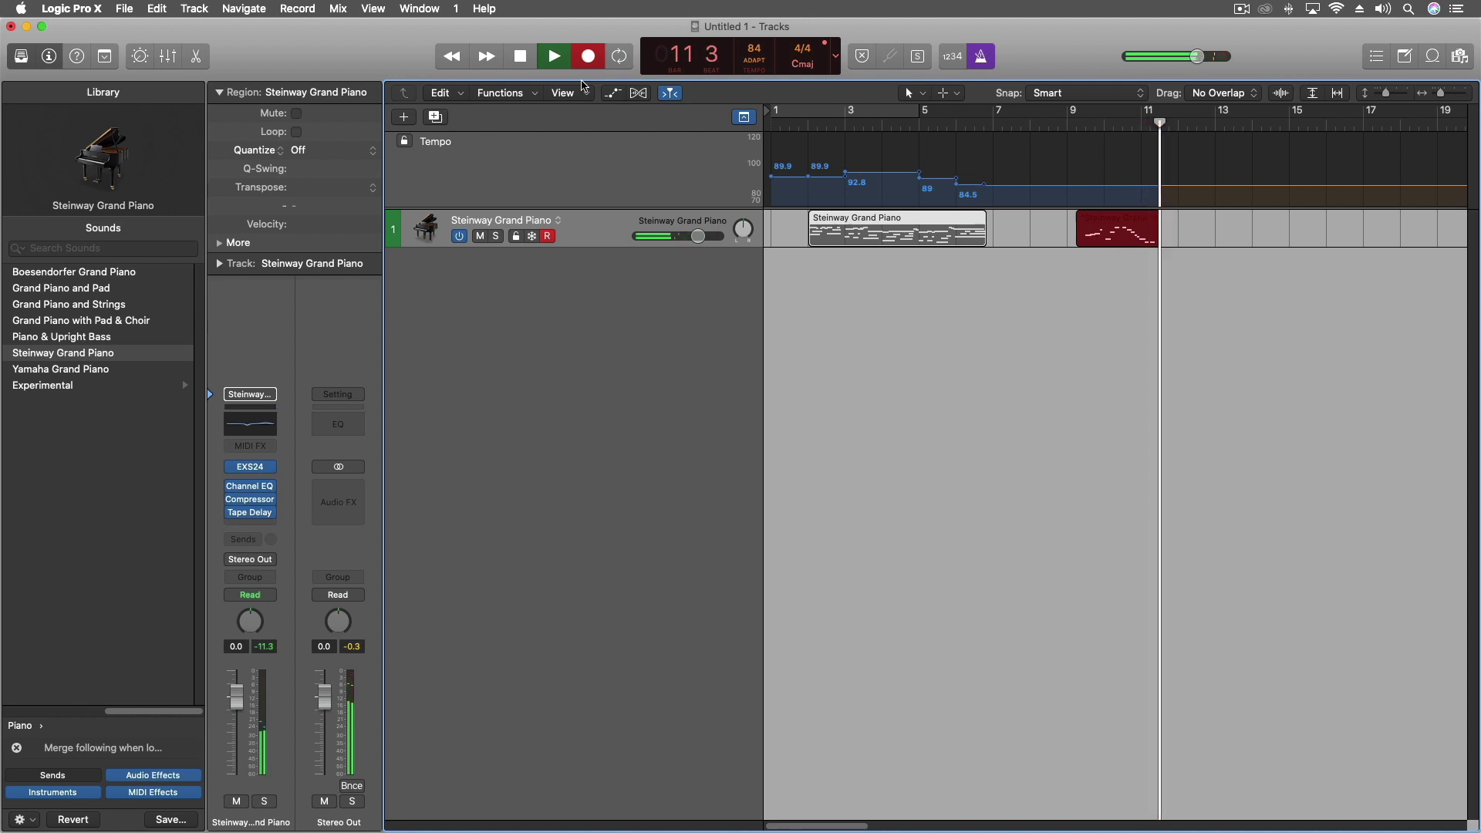
key("space")
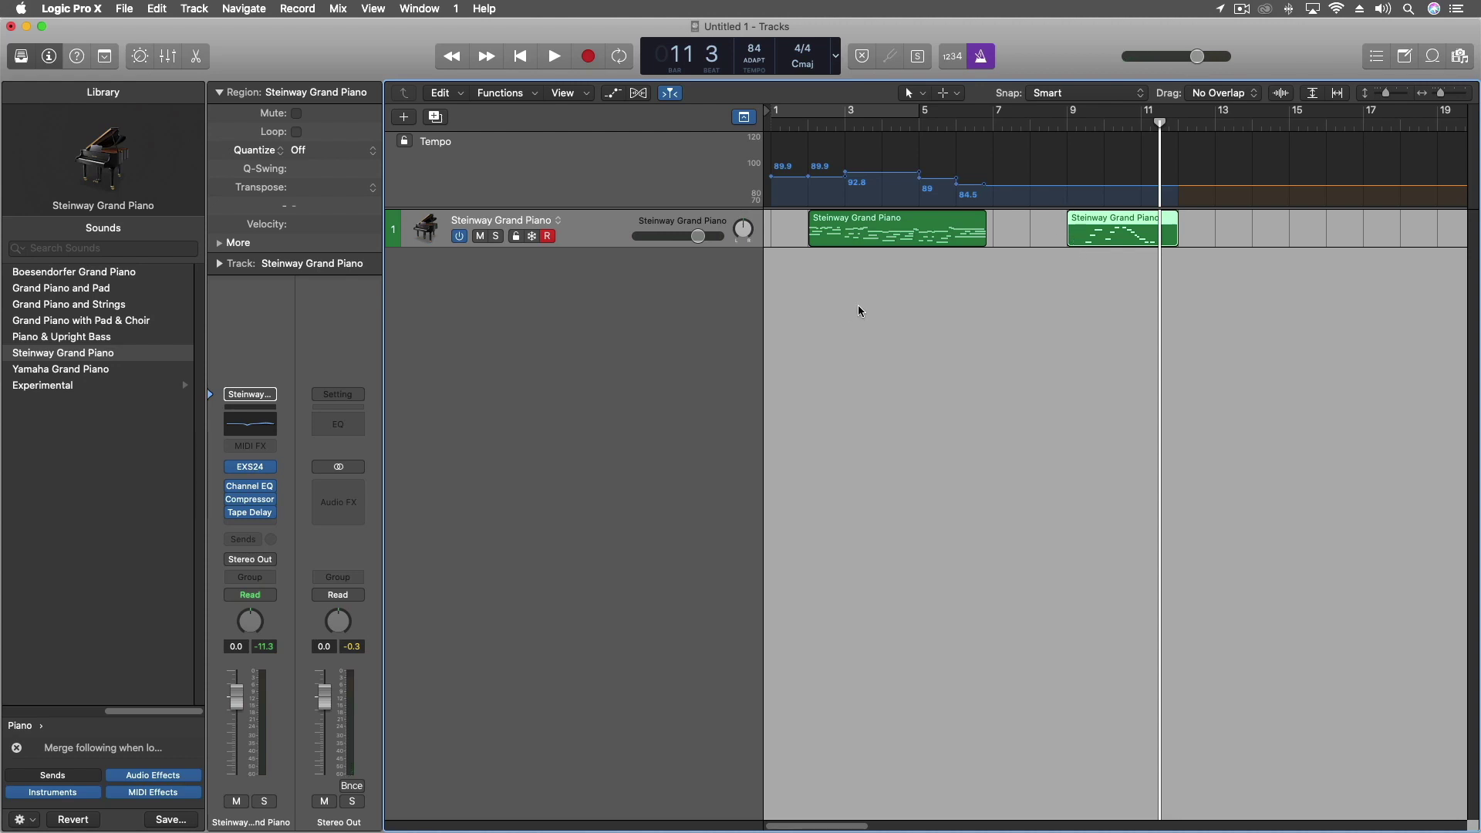
key("Delete")
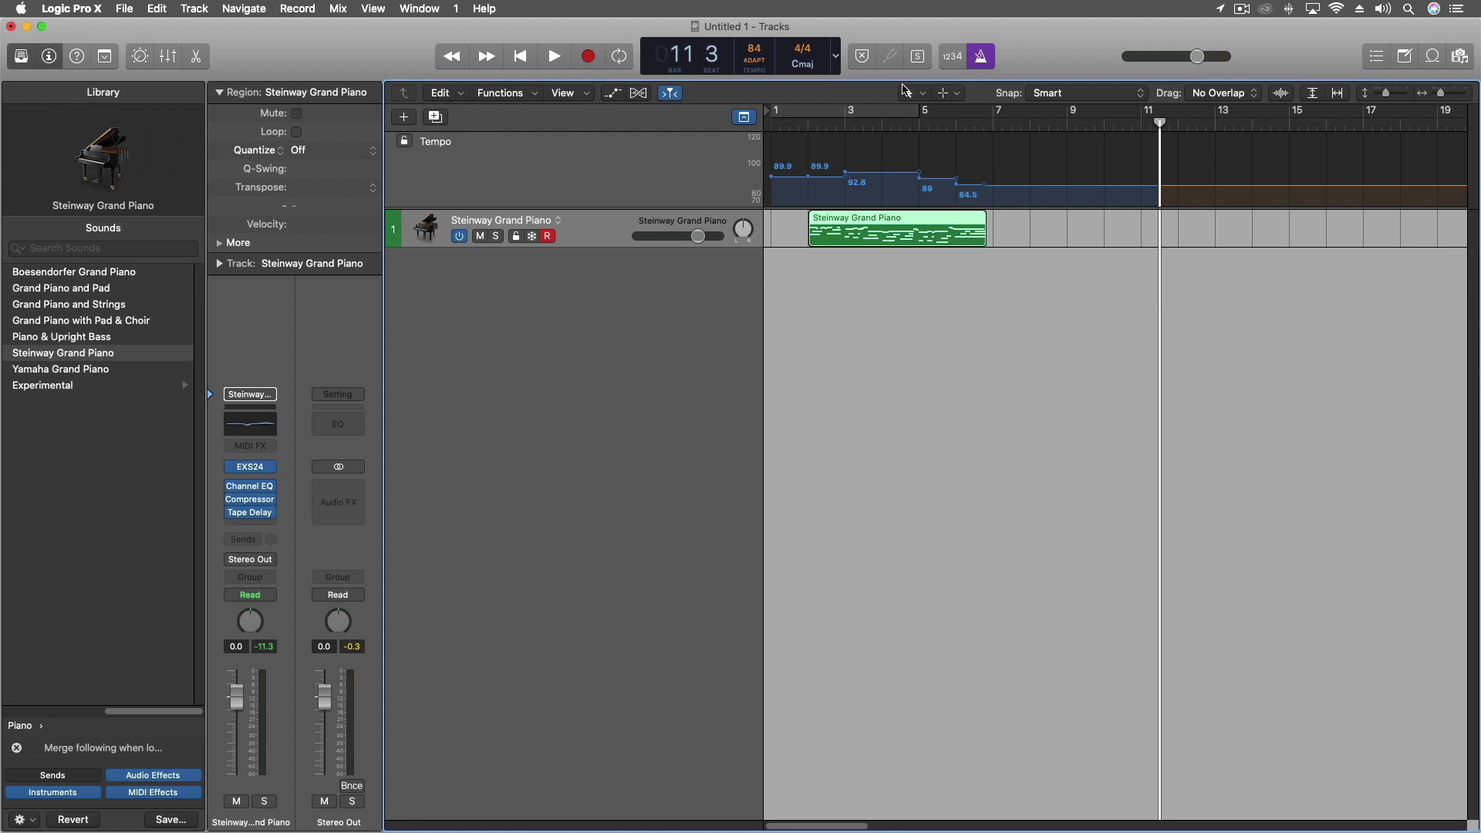
Re-enable start trimming, set new recordings to On + Align Bars and Beats, keep imported files Off.
left_click(752, 62)
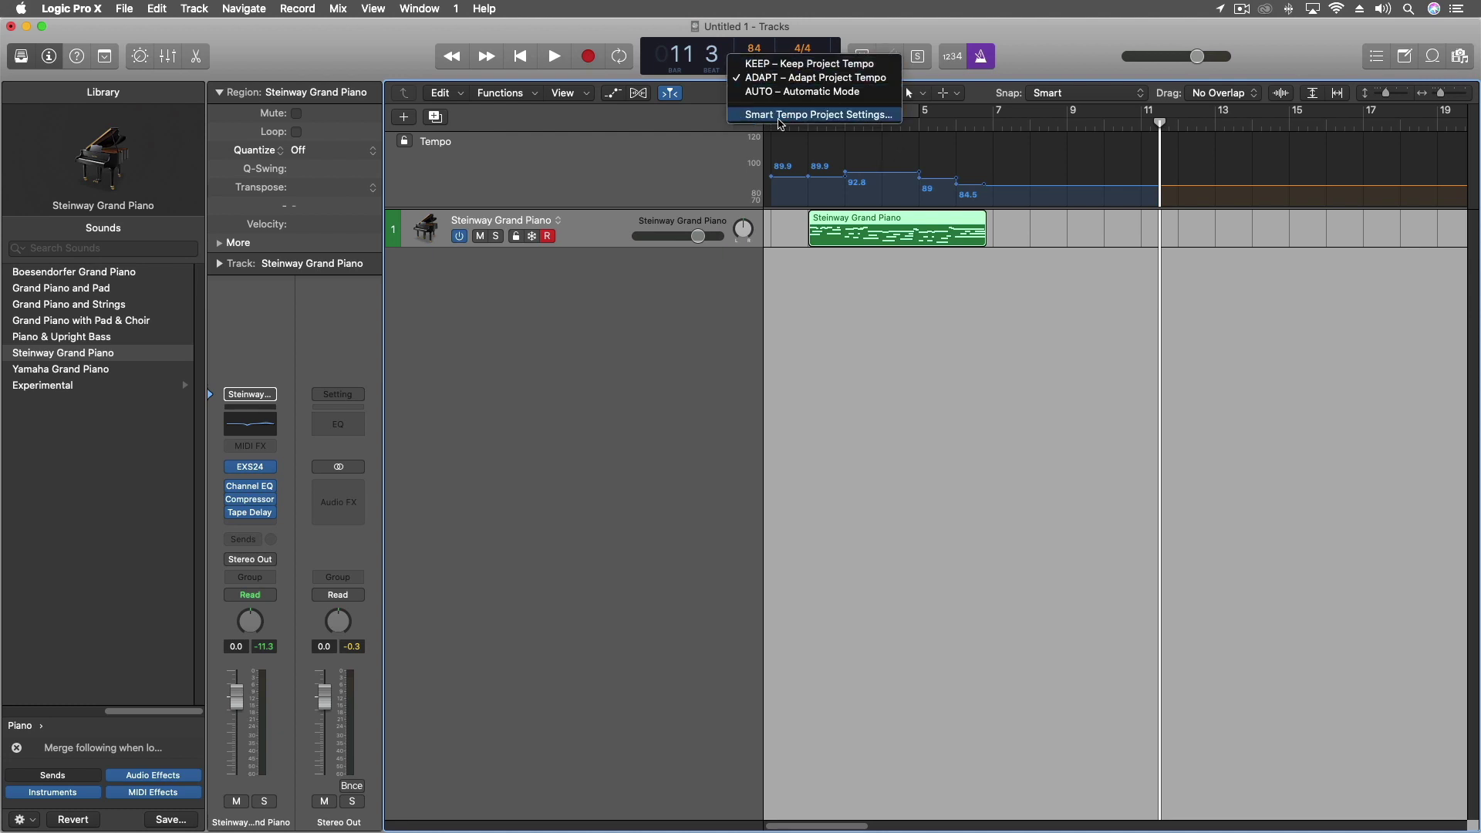
left_click(781, 116)
left_click(798, 404)
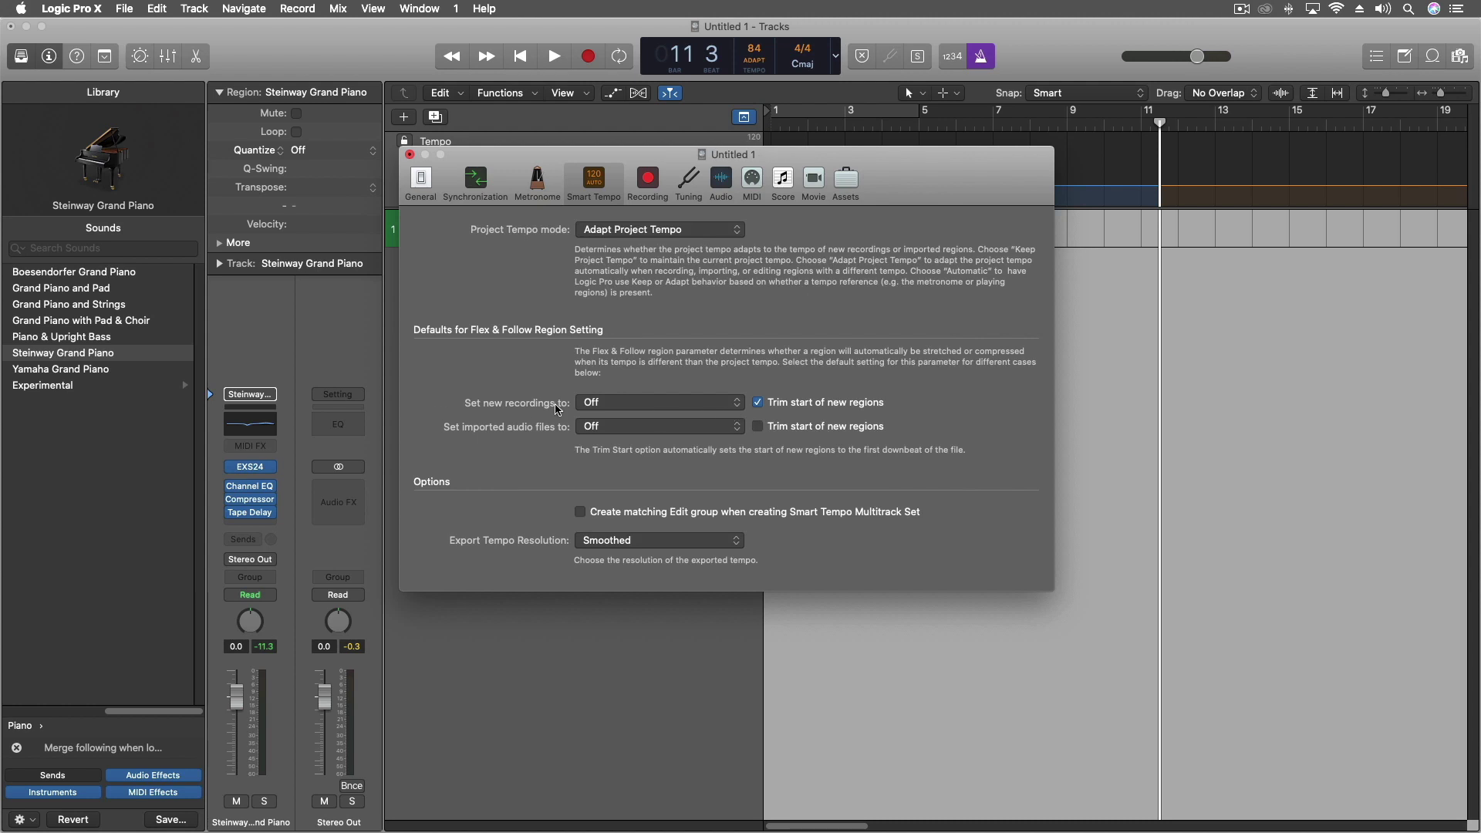
left_click(629, 403)
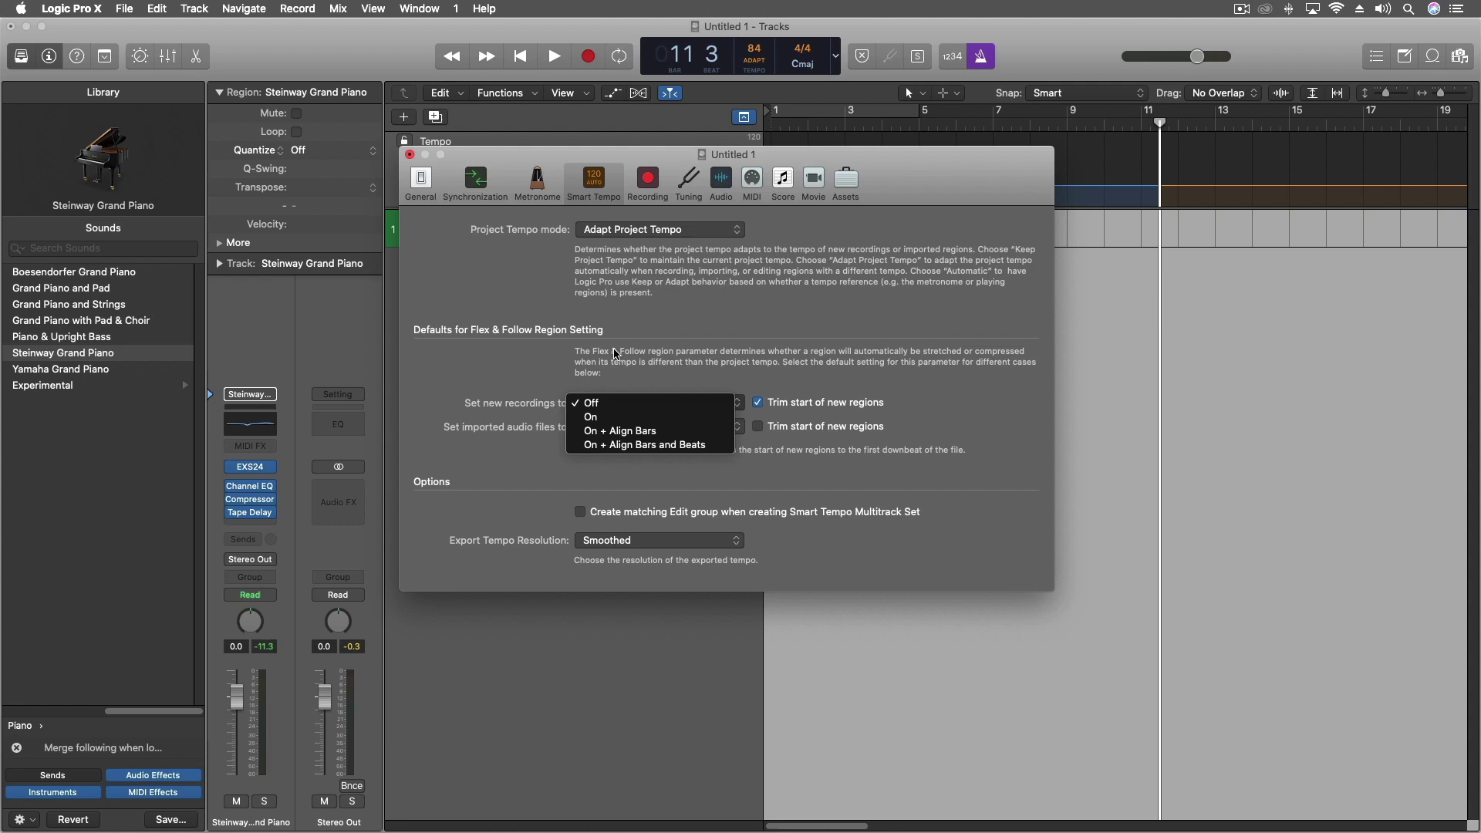
left_click(542, 355)
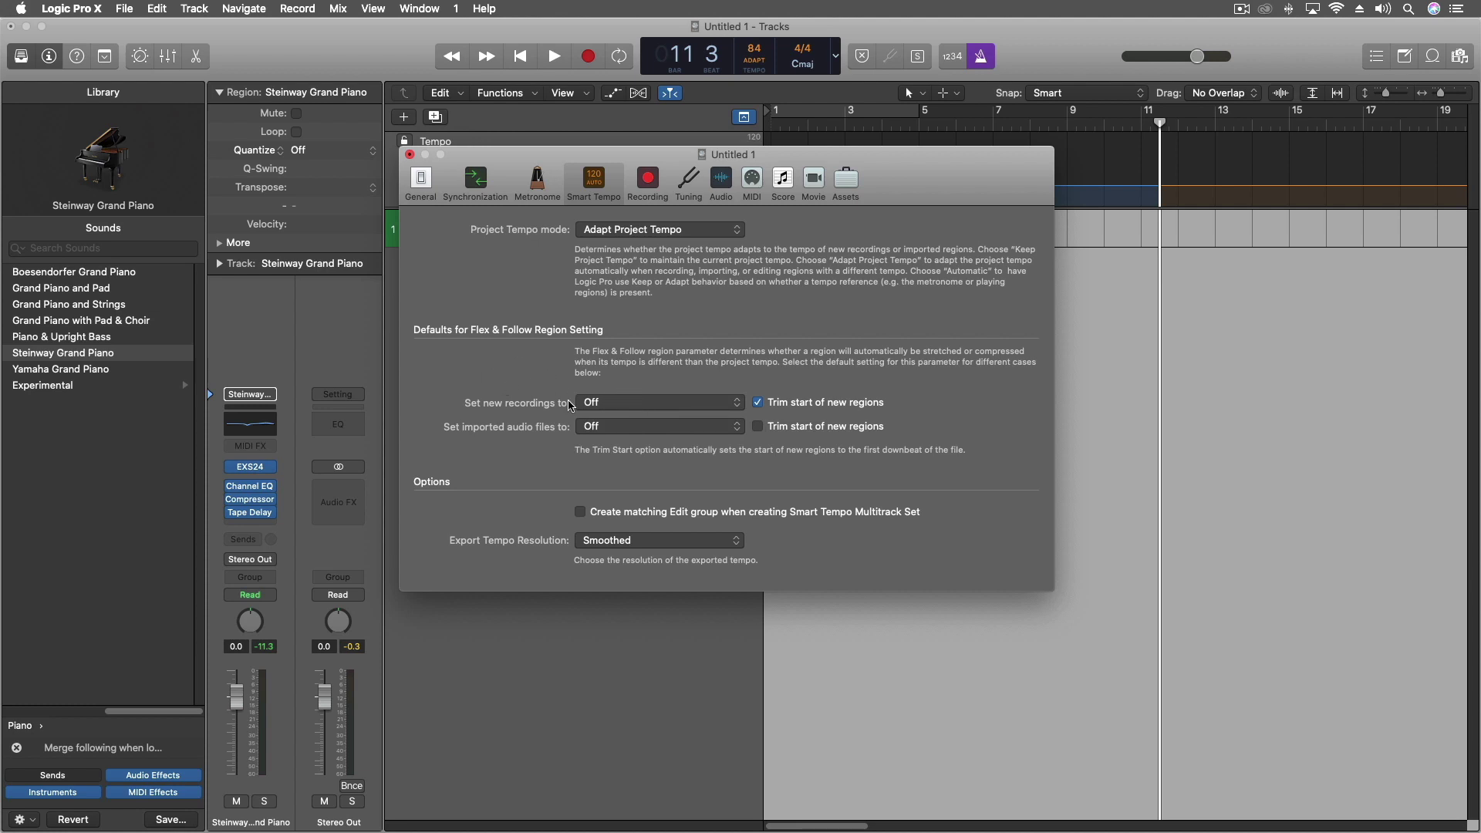
left_click(666, 409)
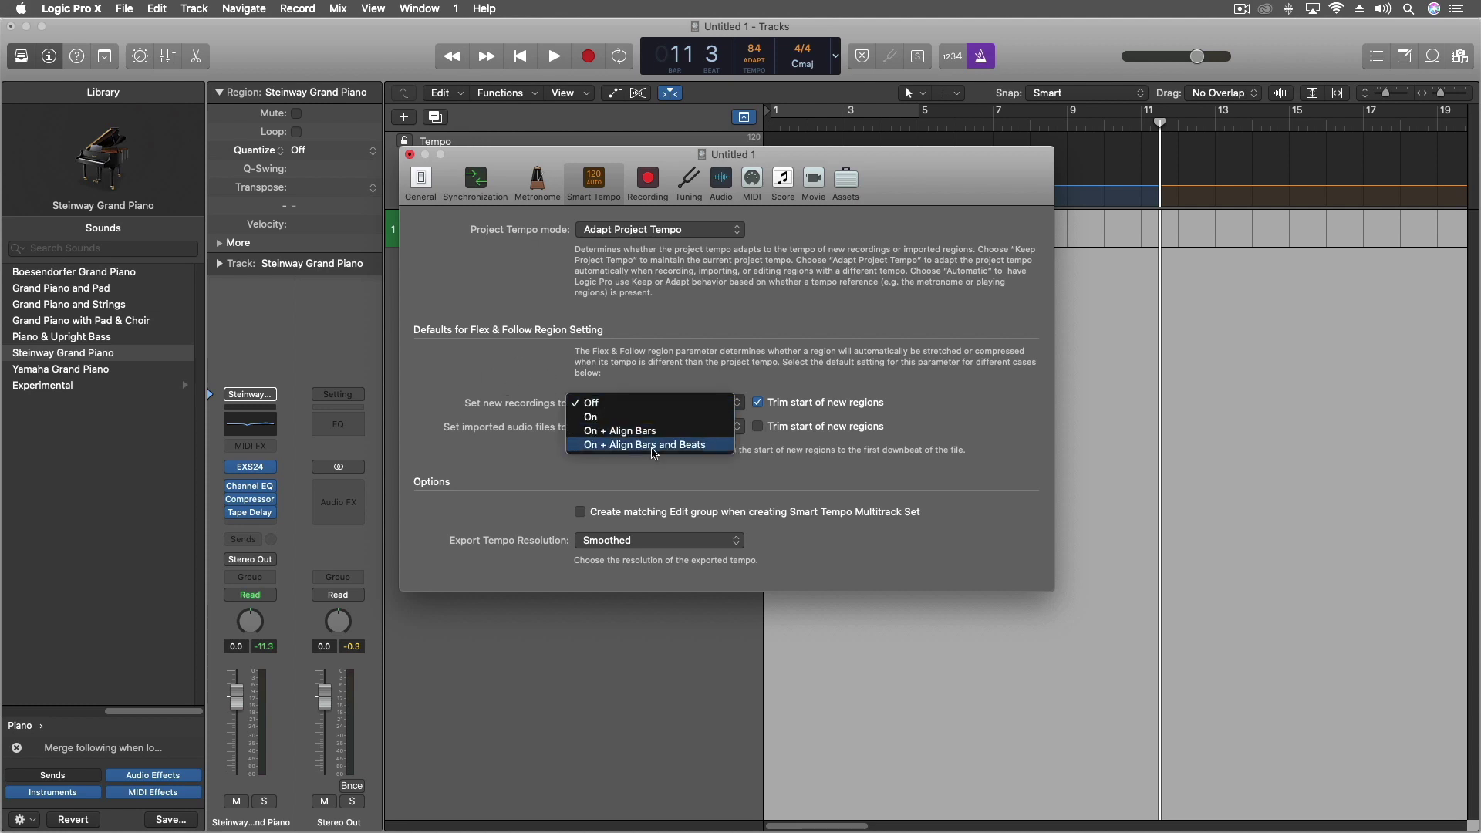
left_click(654, 451)
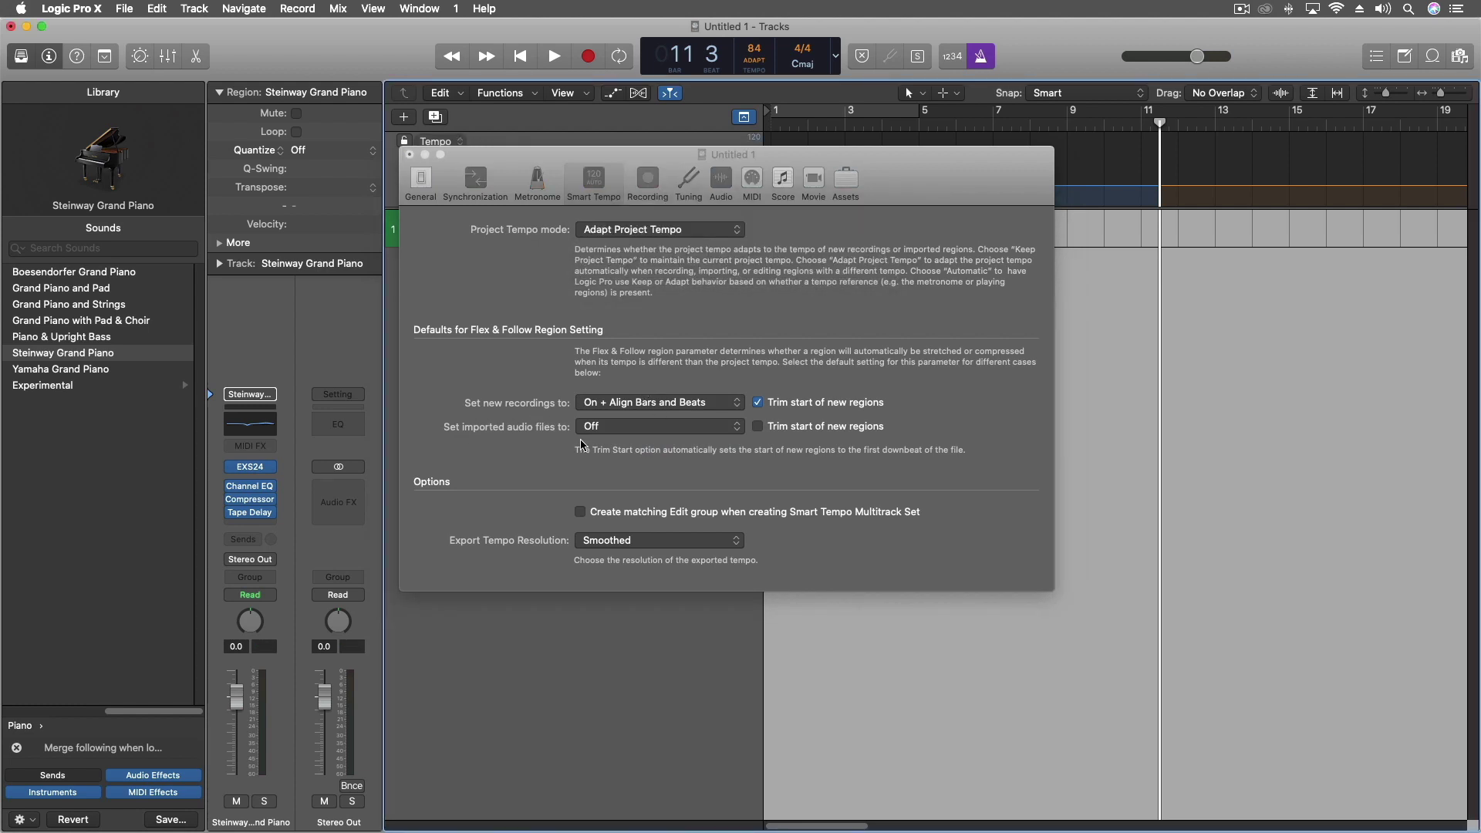
left_click(615, 428)
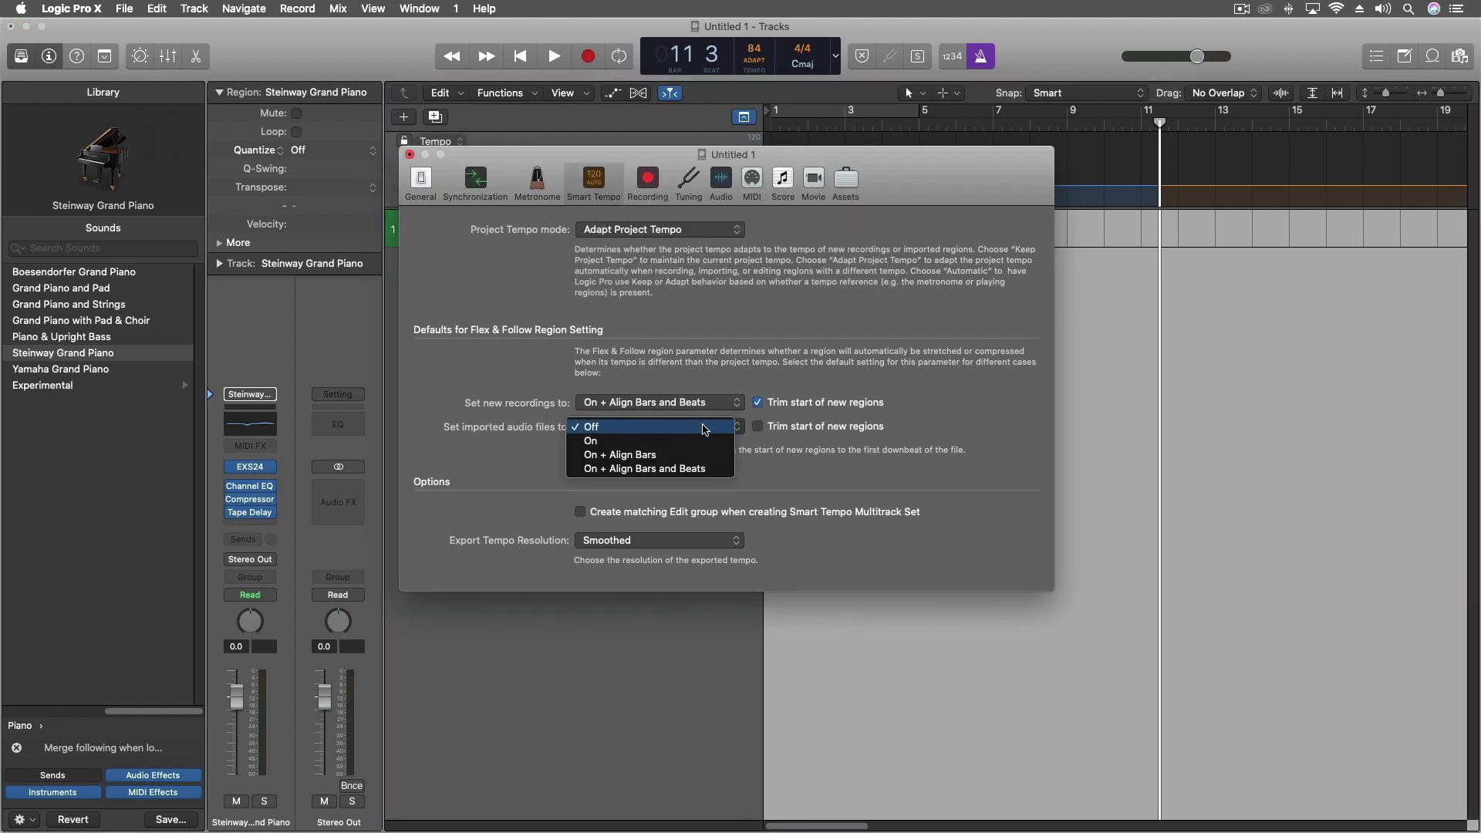
left_click(503, 415)
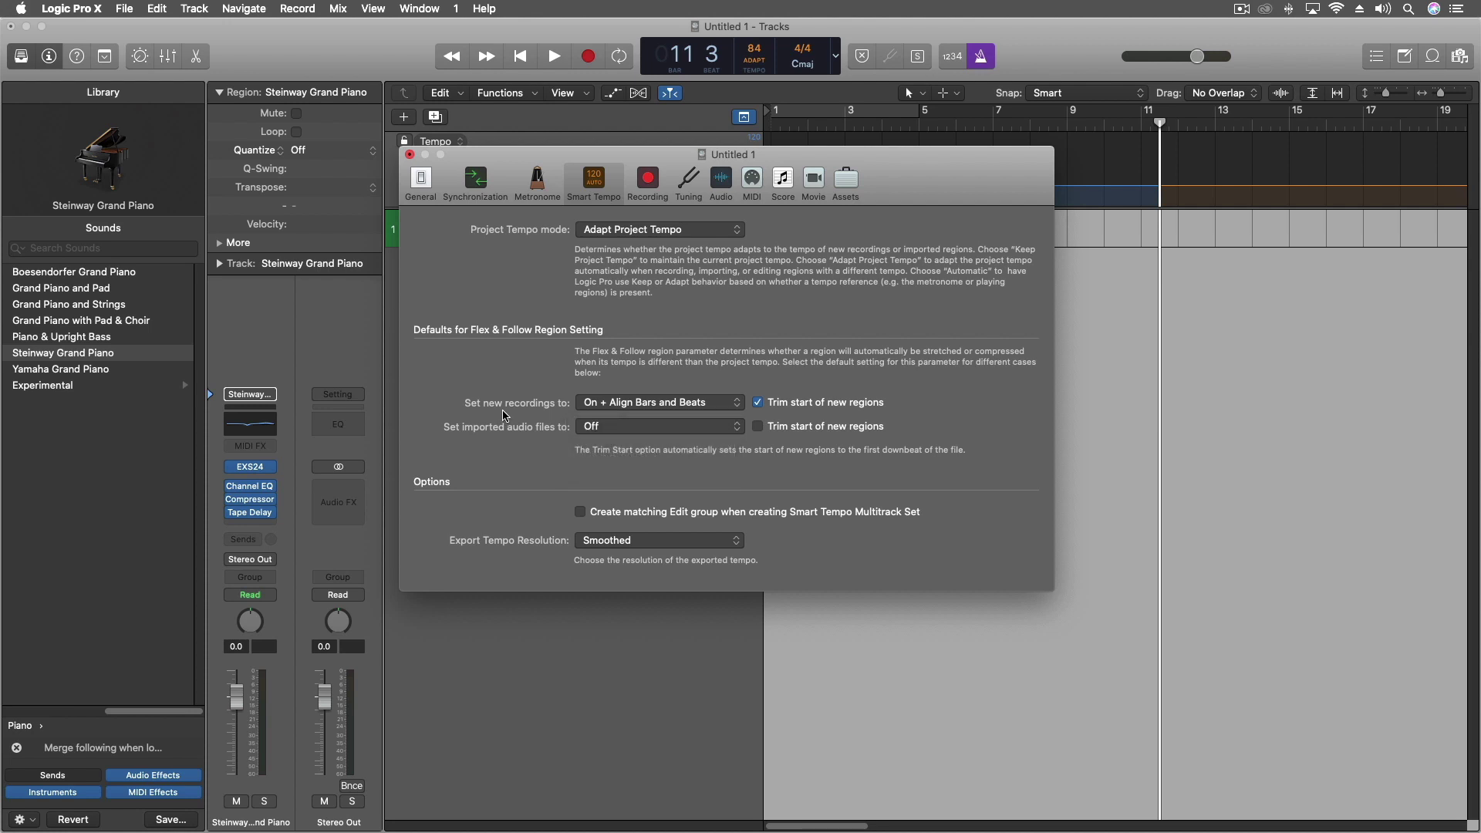
left_click(410, 155)
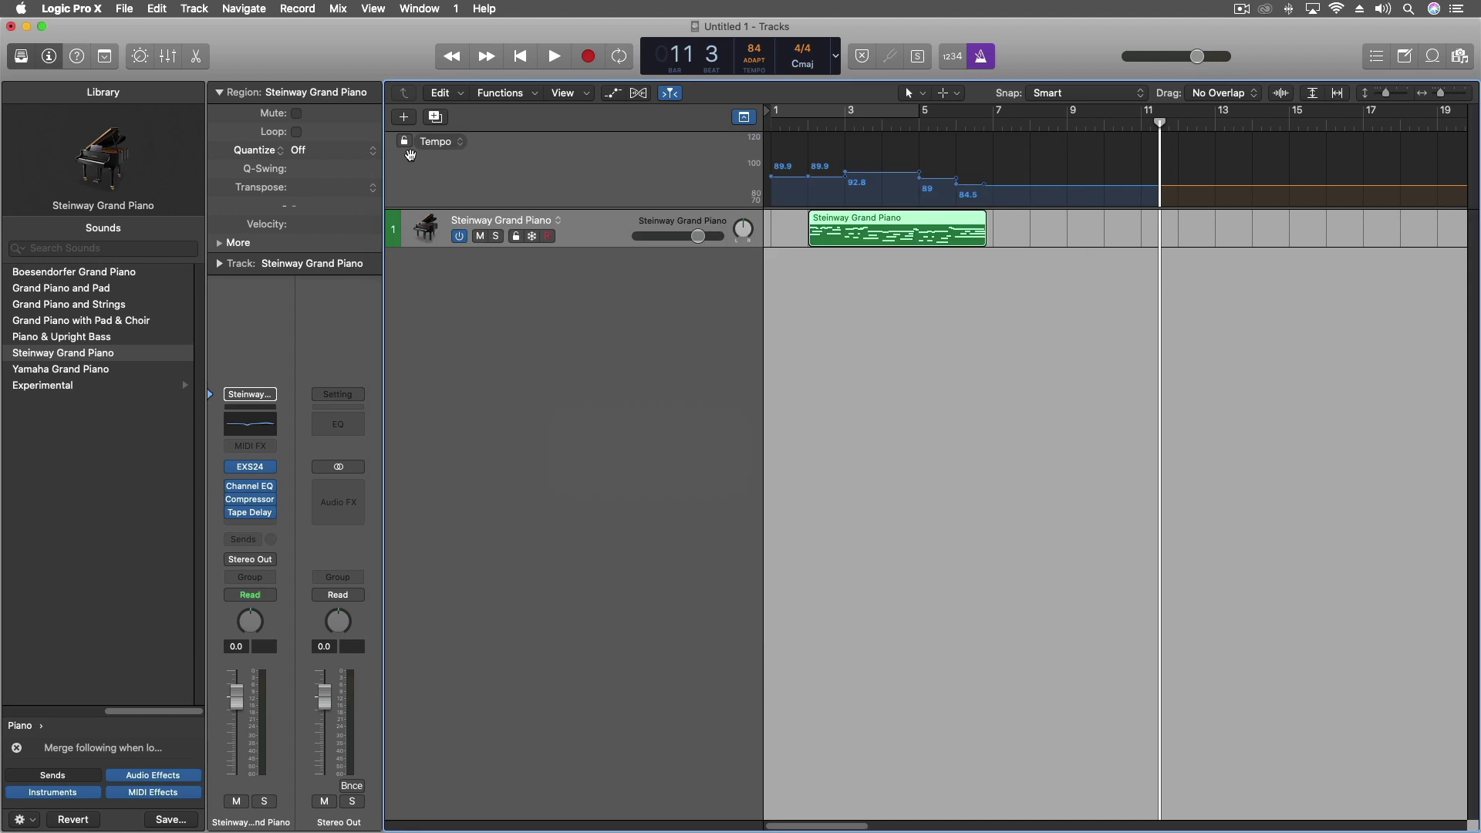
double_click(841, 223)
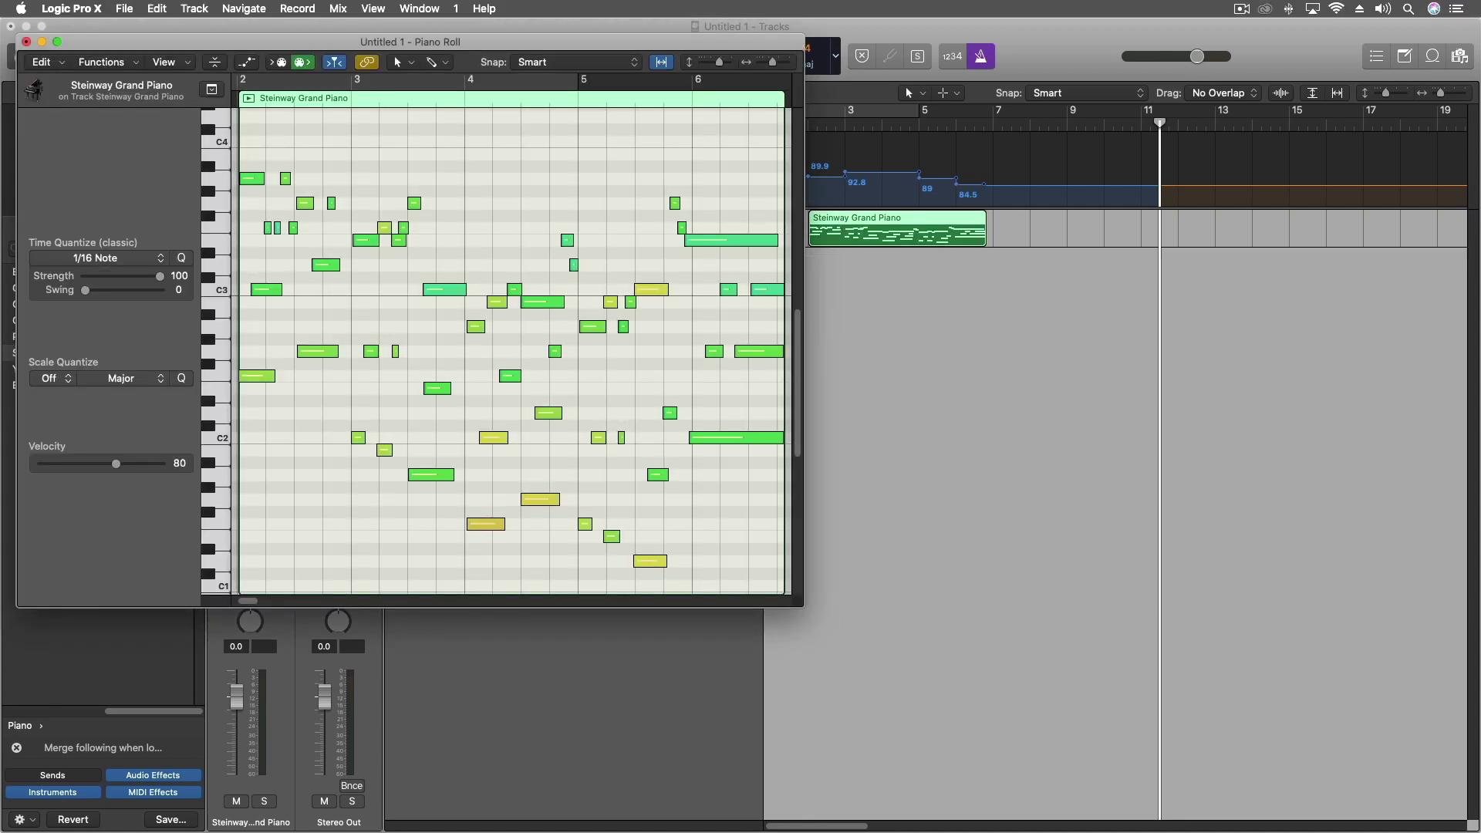
left_click(26, 42)
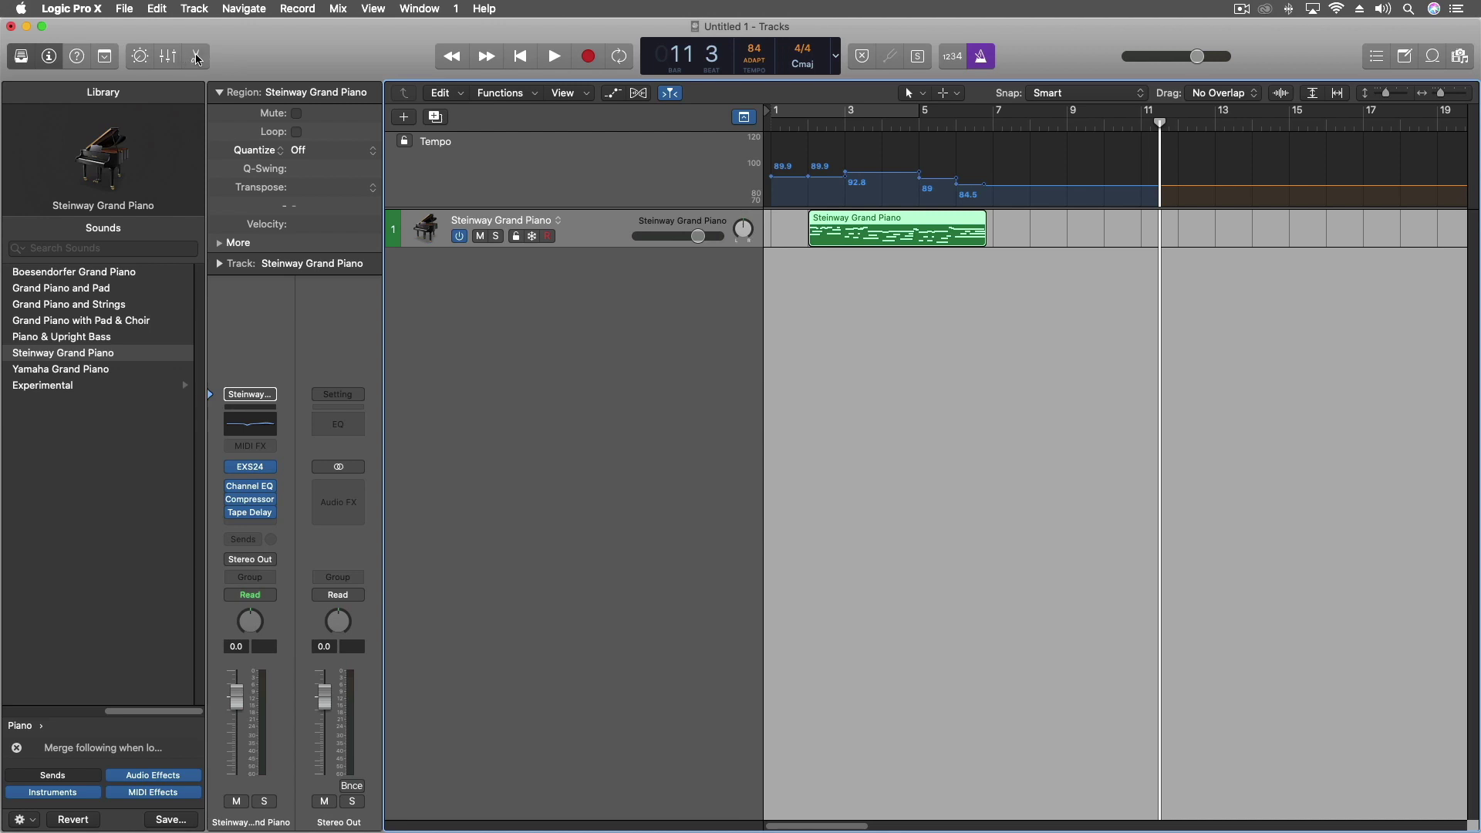
Show an enlarged Smart Tempo editor zoomed to bars 1–5 of the piano region.
left_click(197, 58)
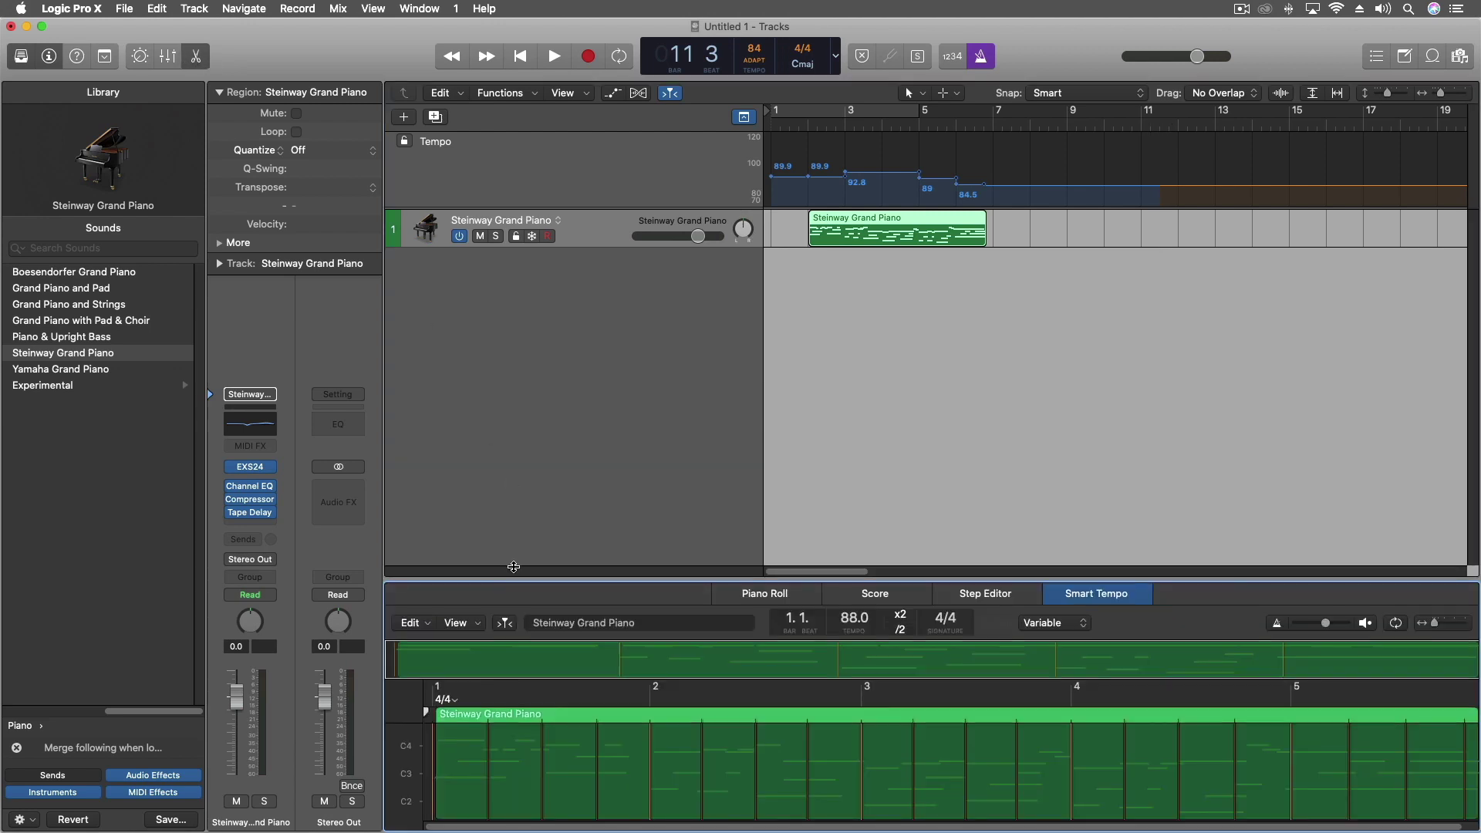
left_click_drag(513, 566, 517, 267)
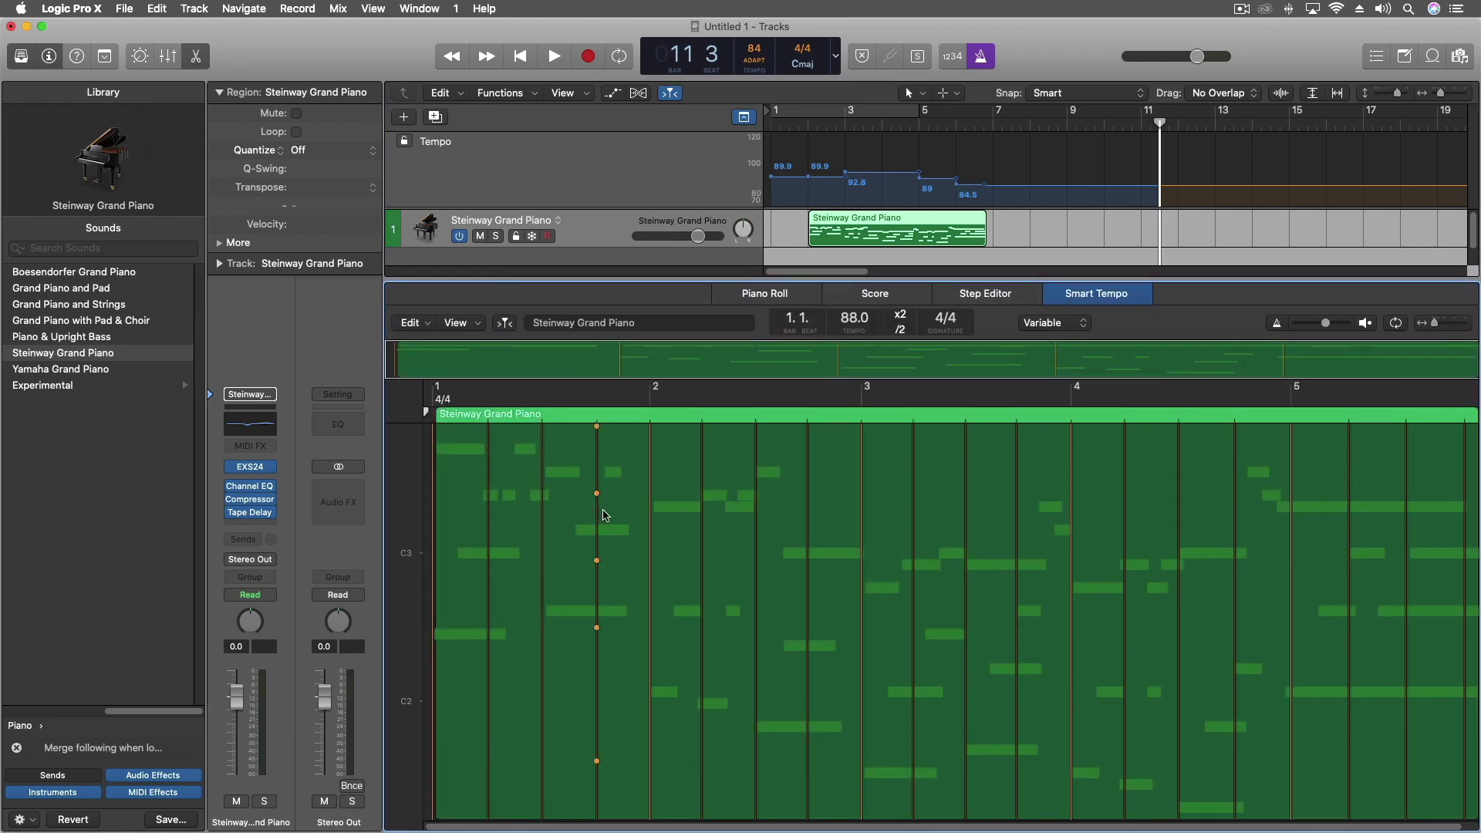
key("super+Right")
key("super+Right")
scroll(605, 513, "right", 5)
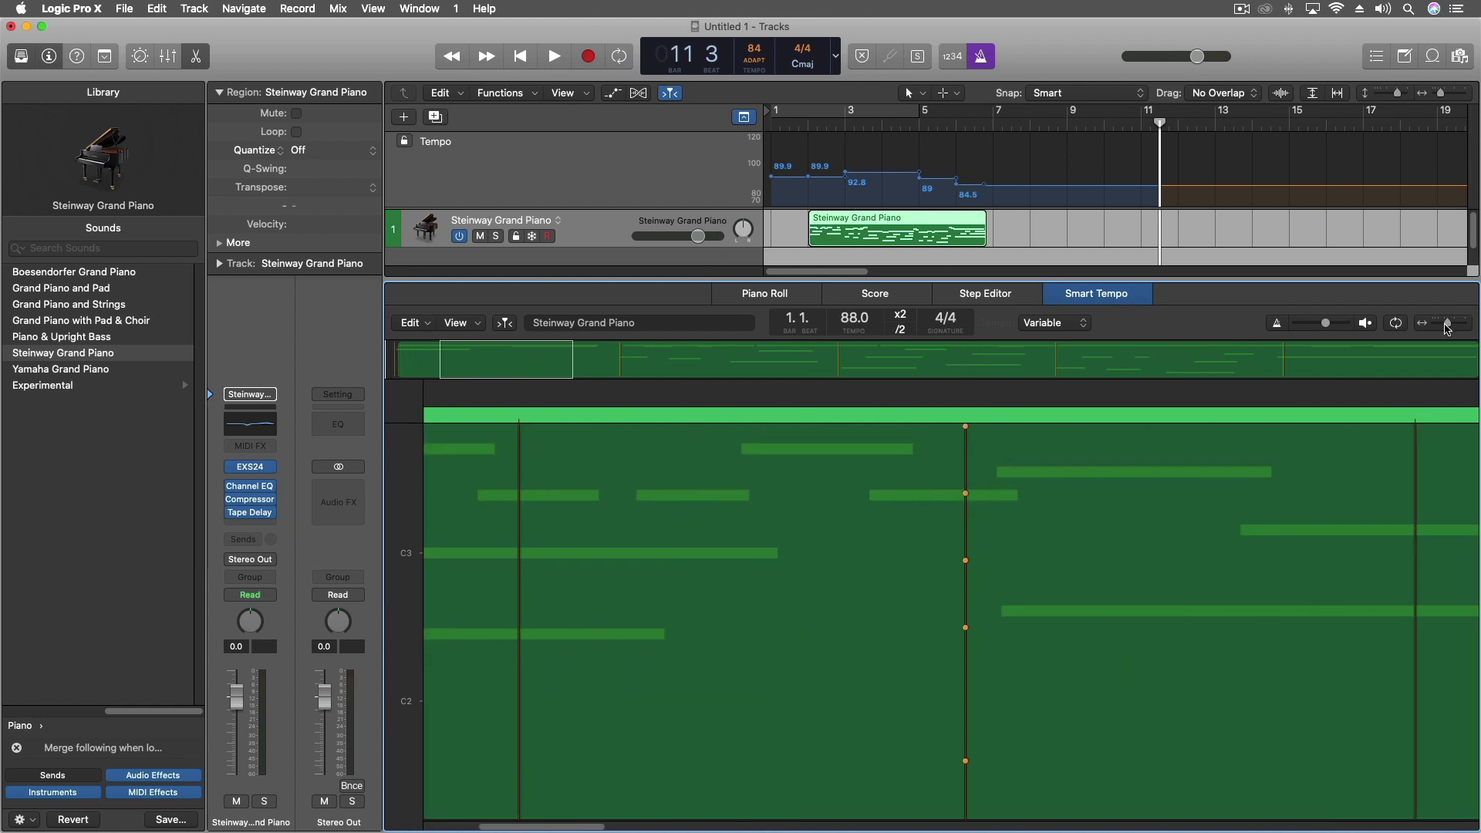
left_click_drag(1447, 327, 1433, 328)
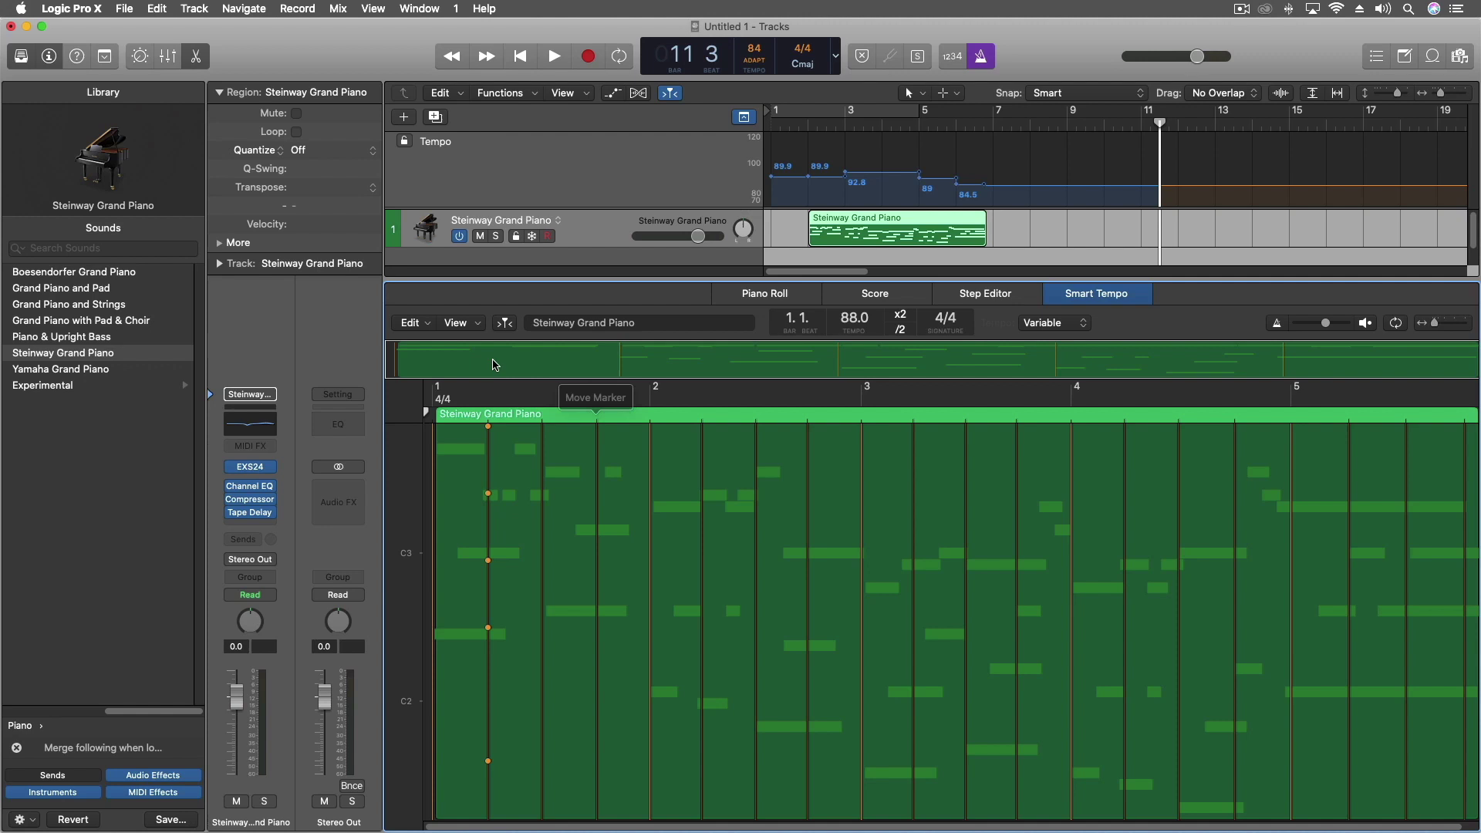
left_click(430, 495)
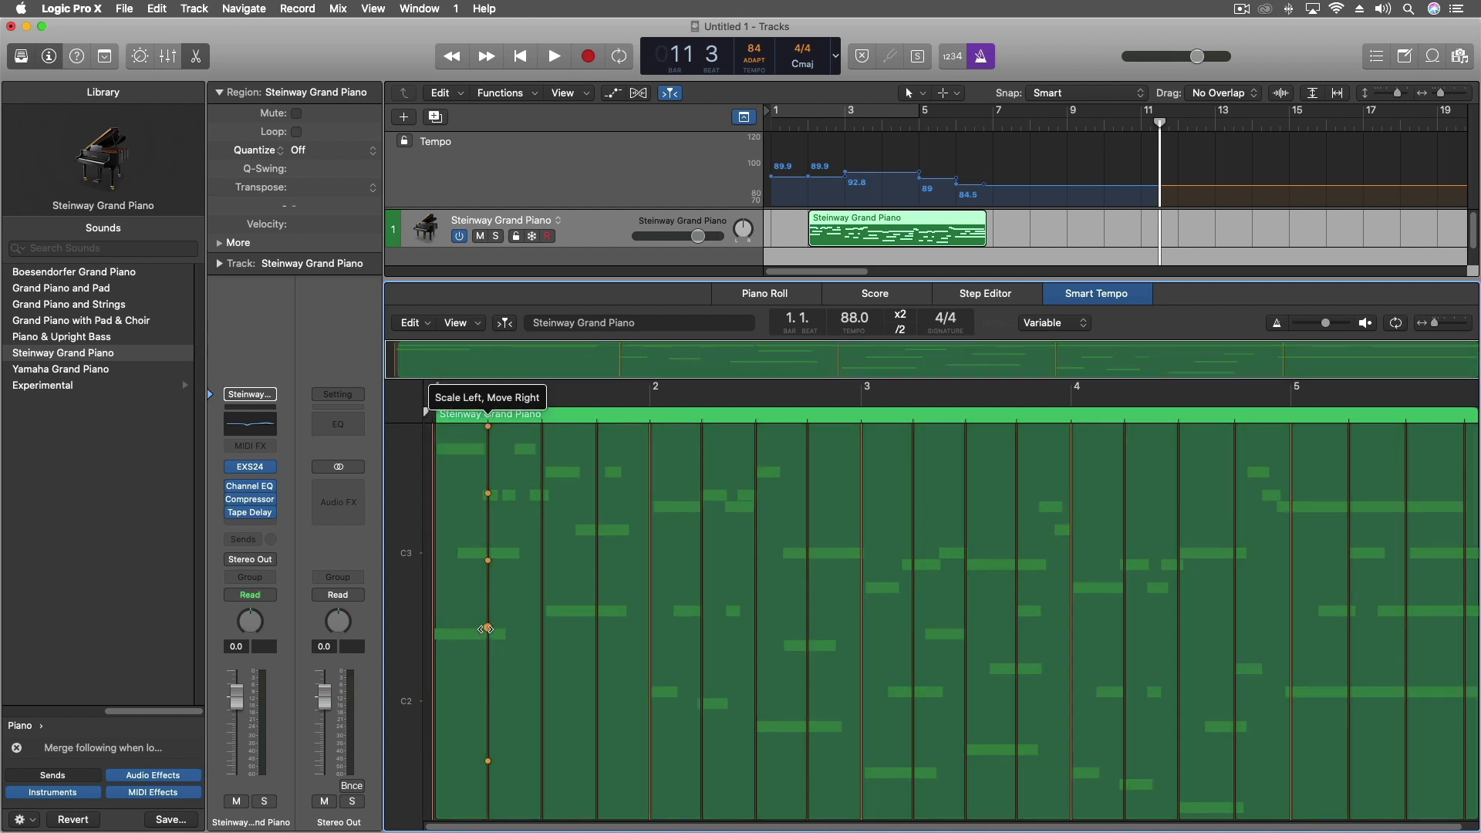
Align the beat markers in bars 1–5 with the piano note onsets, ending at 84.2 BPM.
left_click_drag(486, 629, 432, 633)
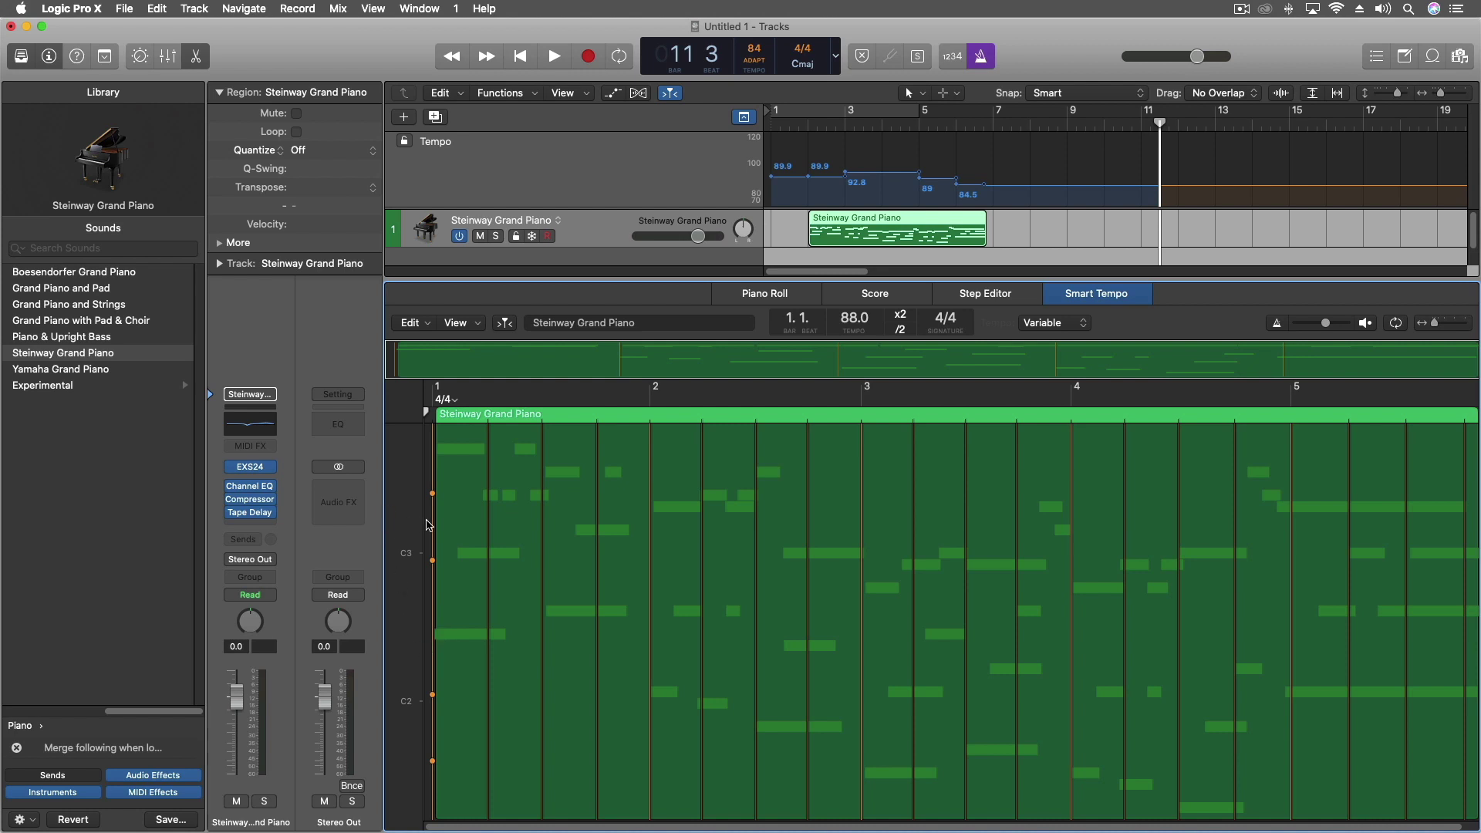
left_click_drag(433, 494, 601, 495)
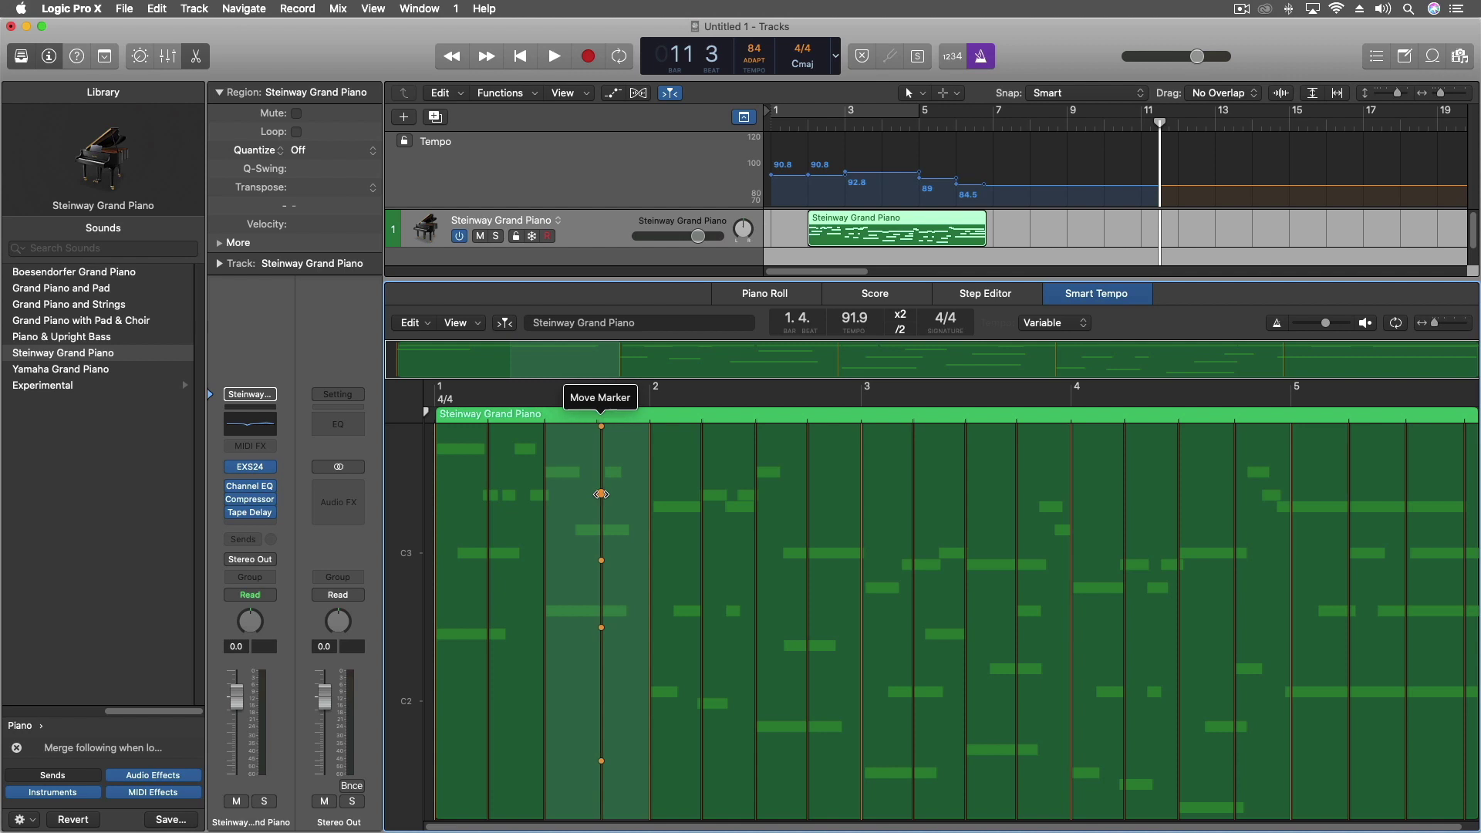
left_click_drag(601, 494, 600, 495)
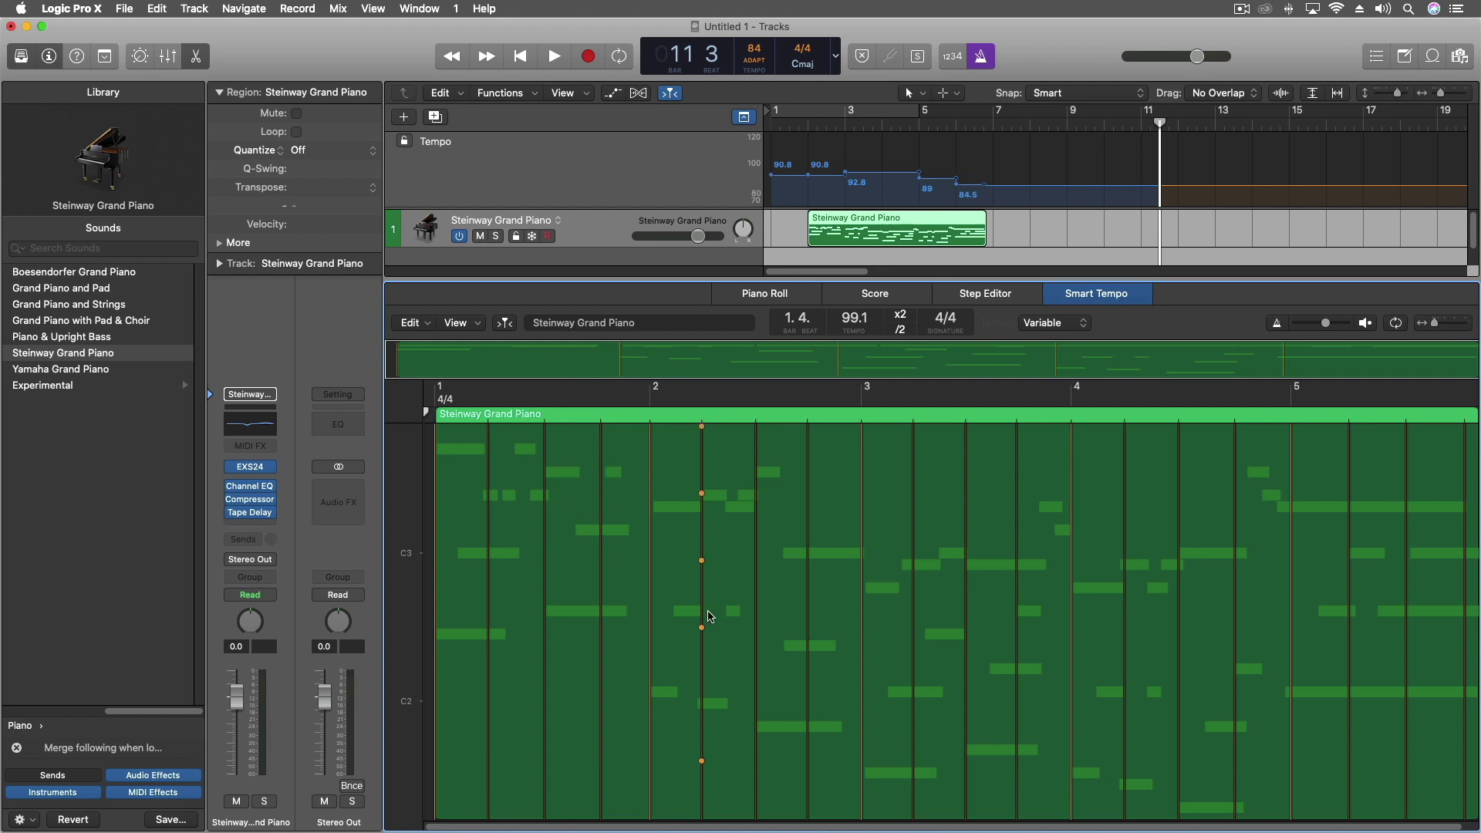
left_click_drag(650, 495, 653, 495)
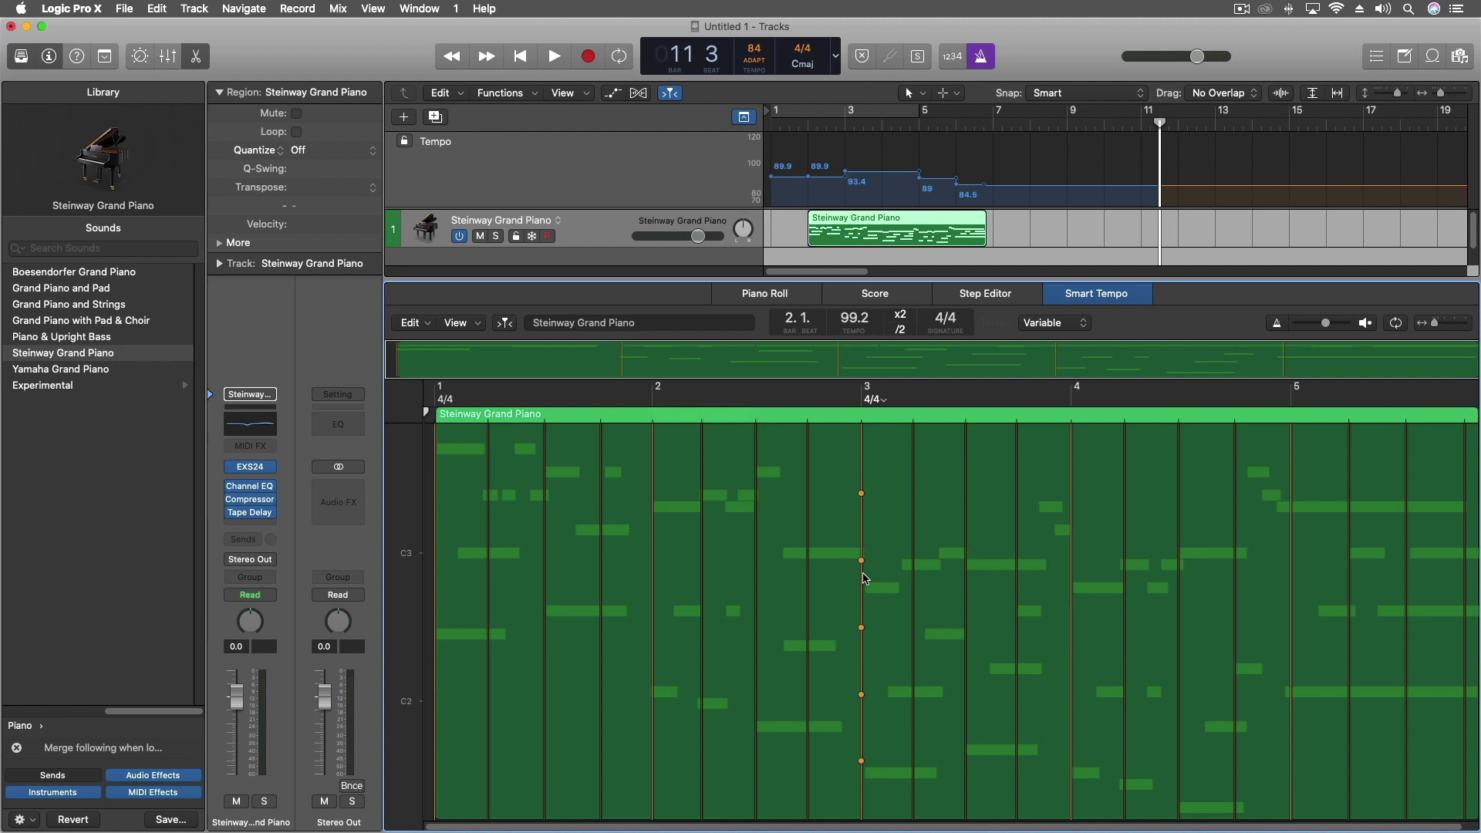
left_click_drag(862, 492, 916, 497)
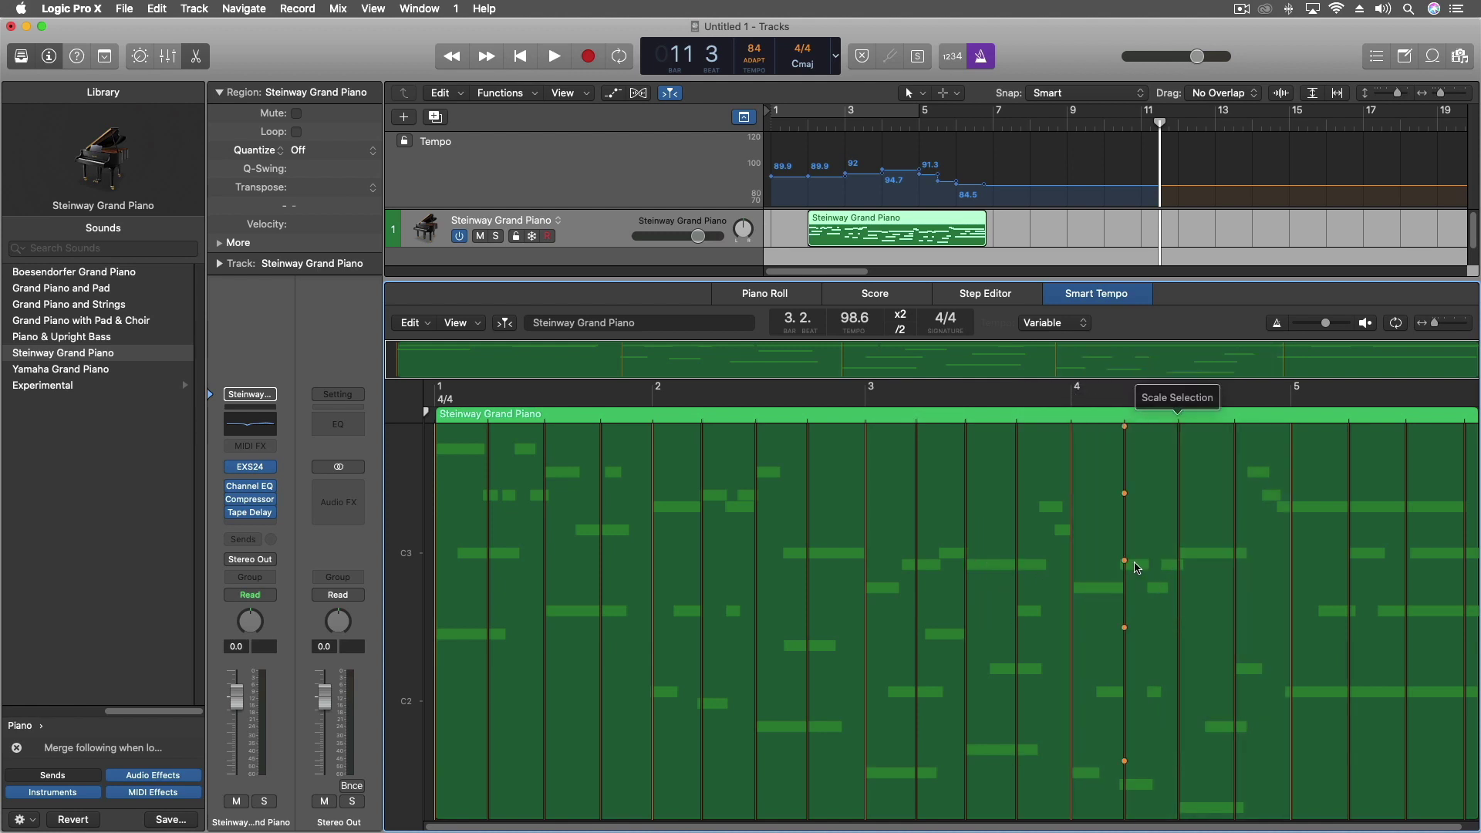
left_click_drag(1125, 492, 1122, 490)
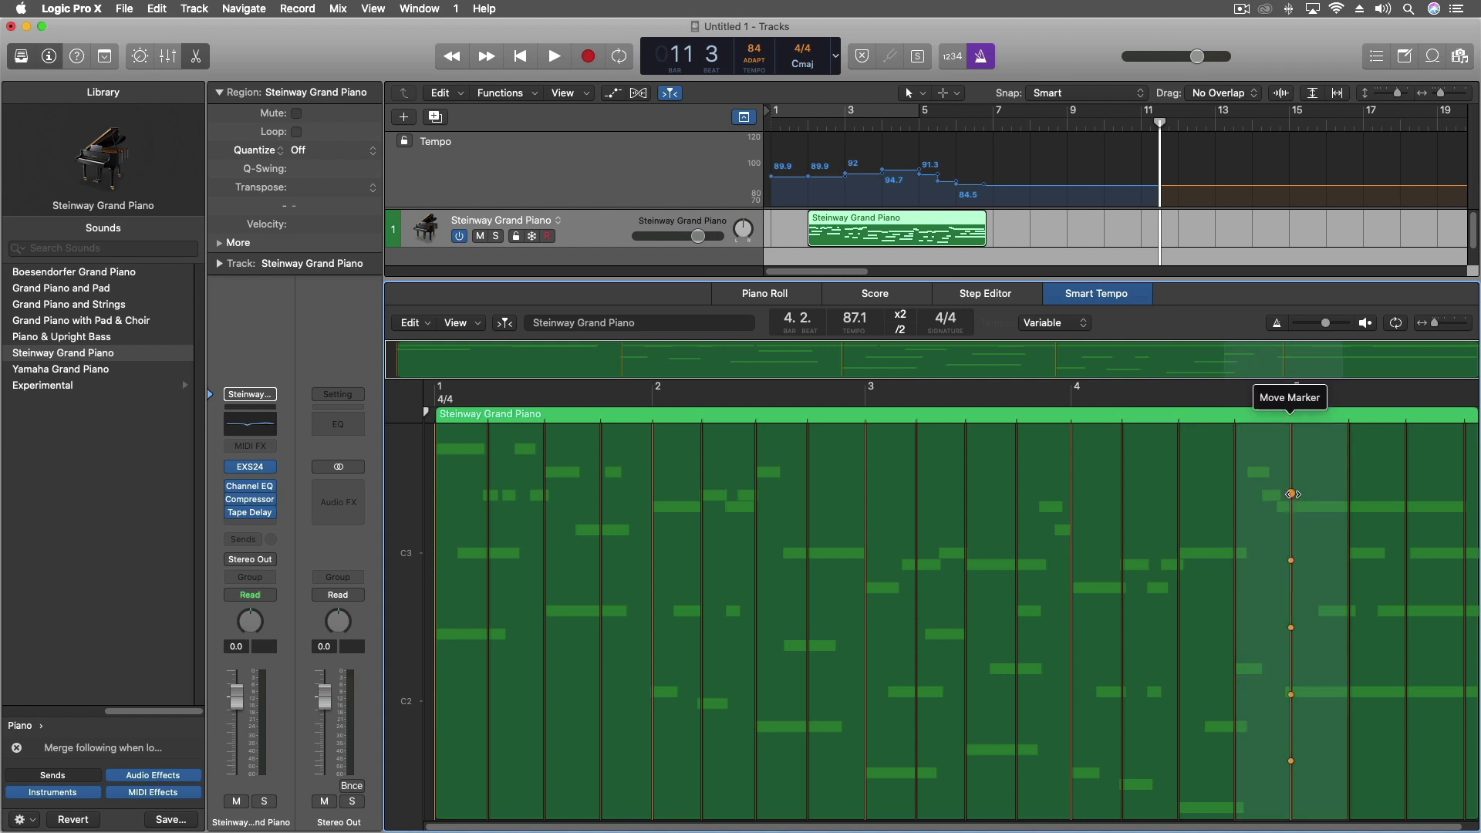
left_click_drag(1290, 494, 1289, 494)
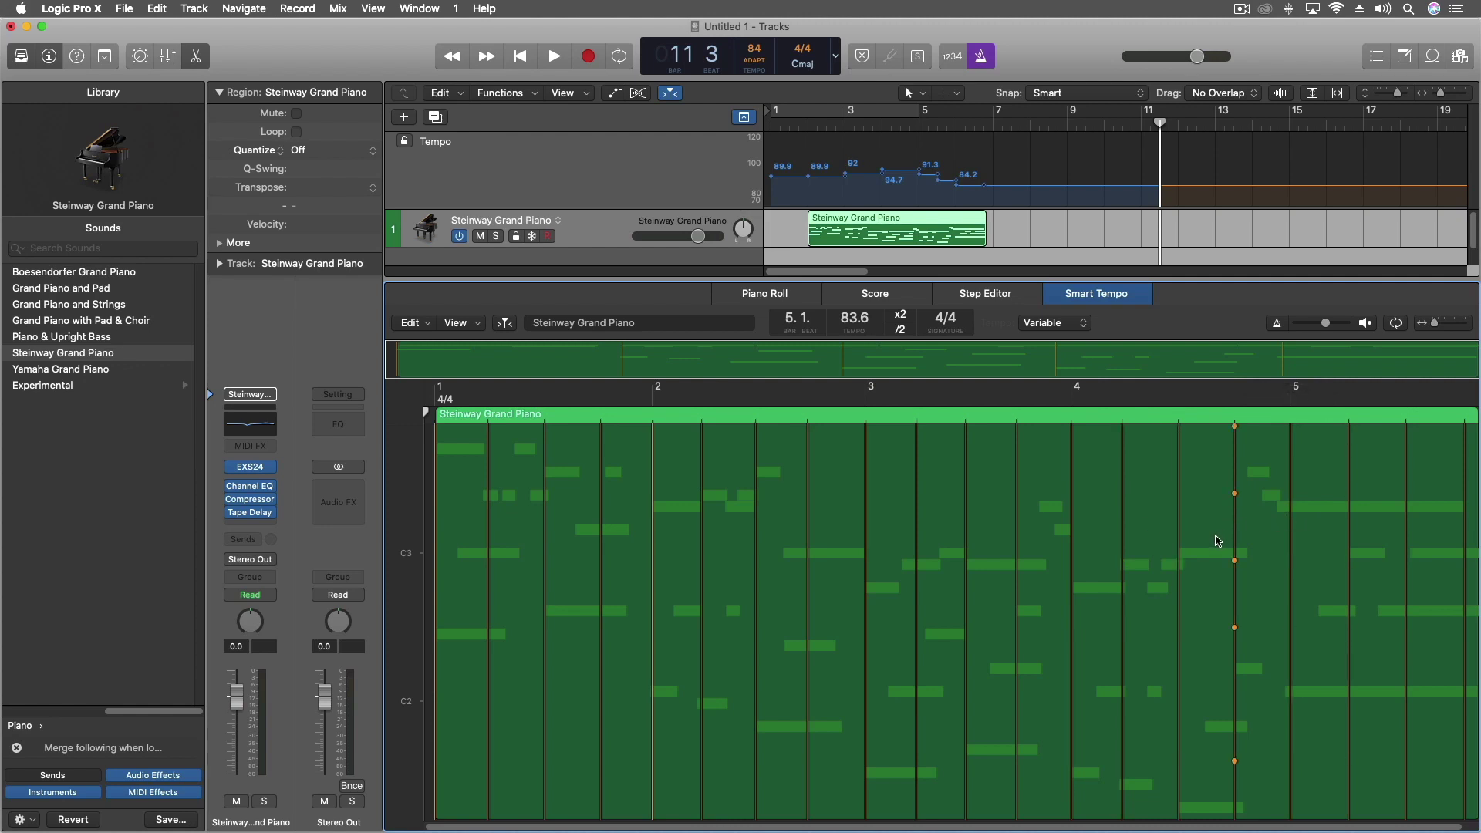
left_click_drag(1464, 493, 1408, 496)
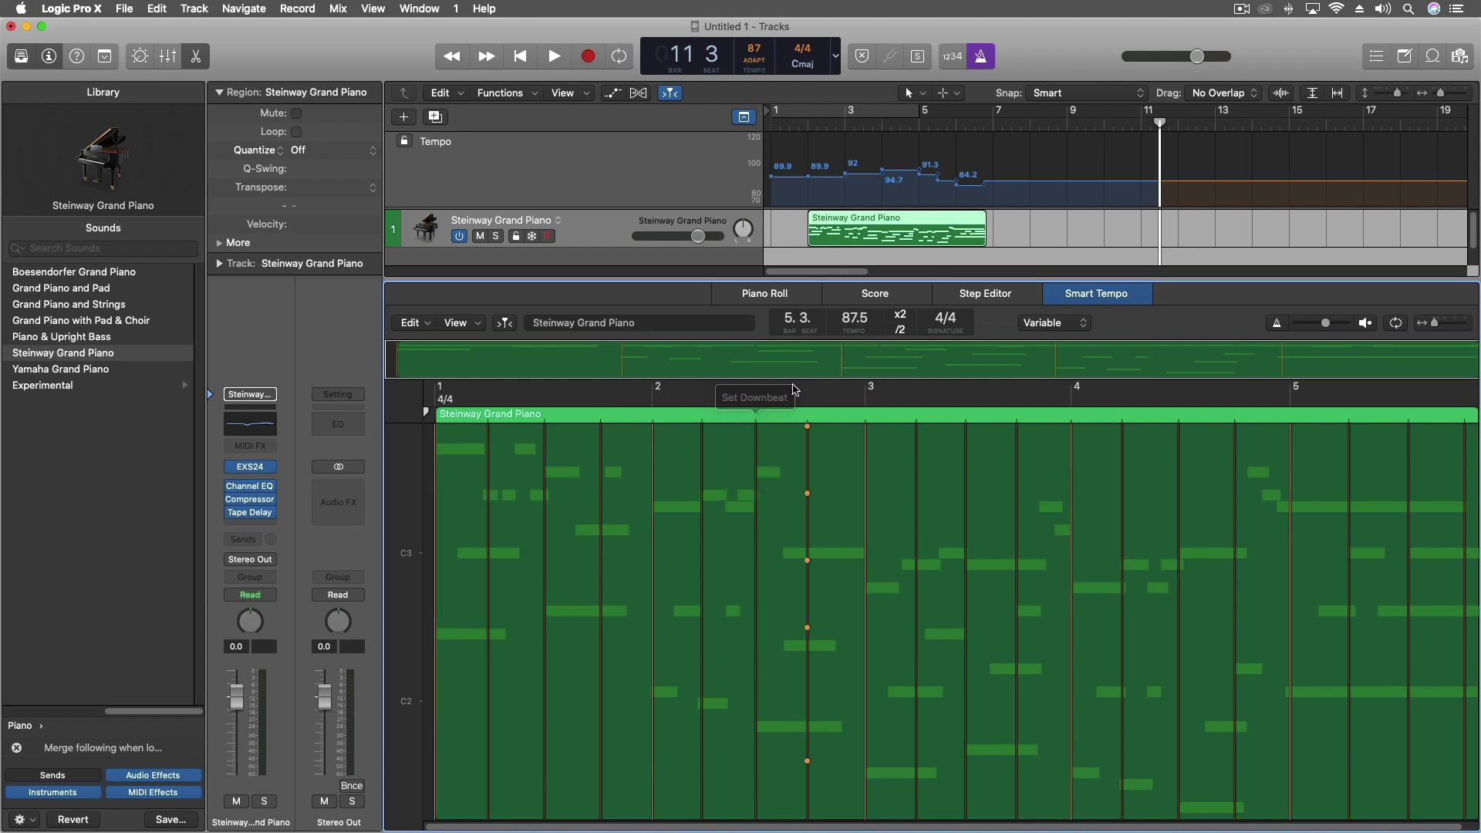
Play from the start, then drag the downbeat near bar 5 back onto bar 4.
key("Return")
key("space")
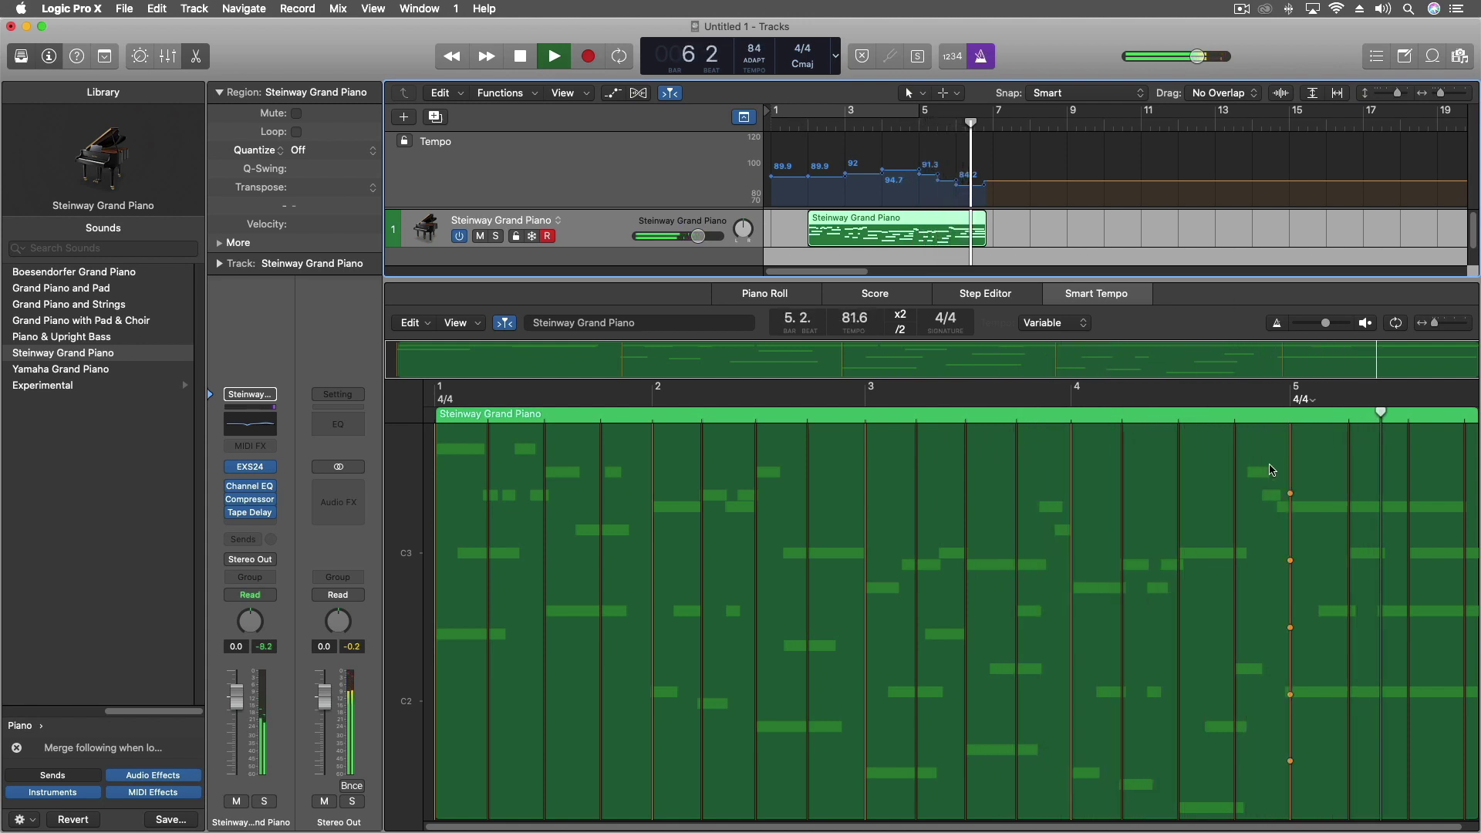
key("space")
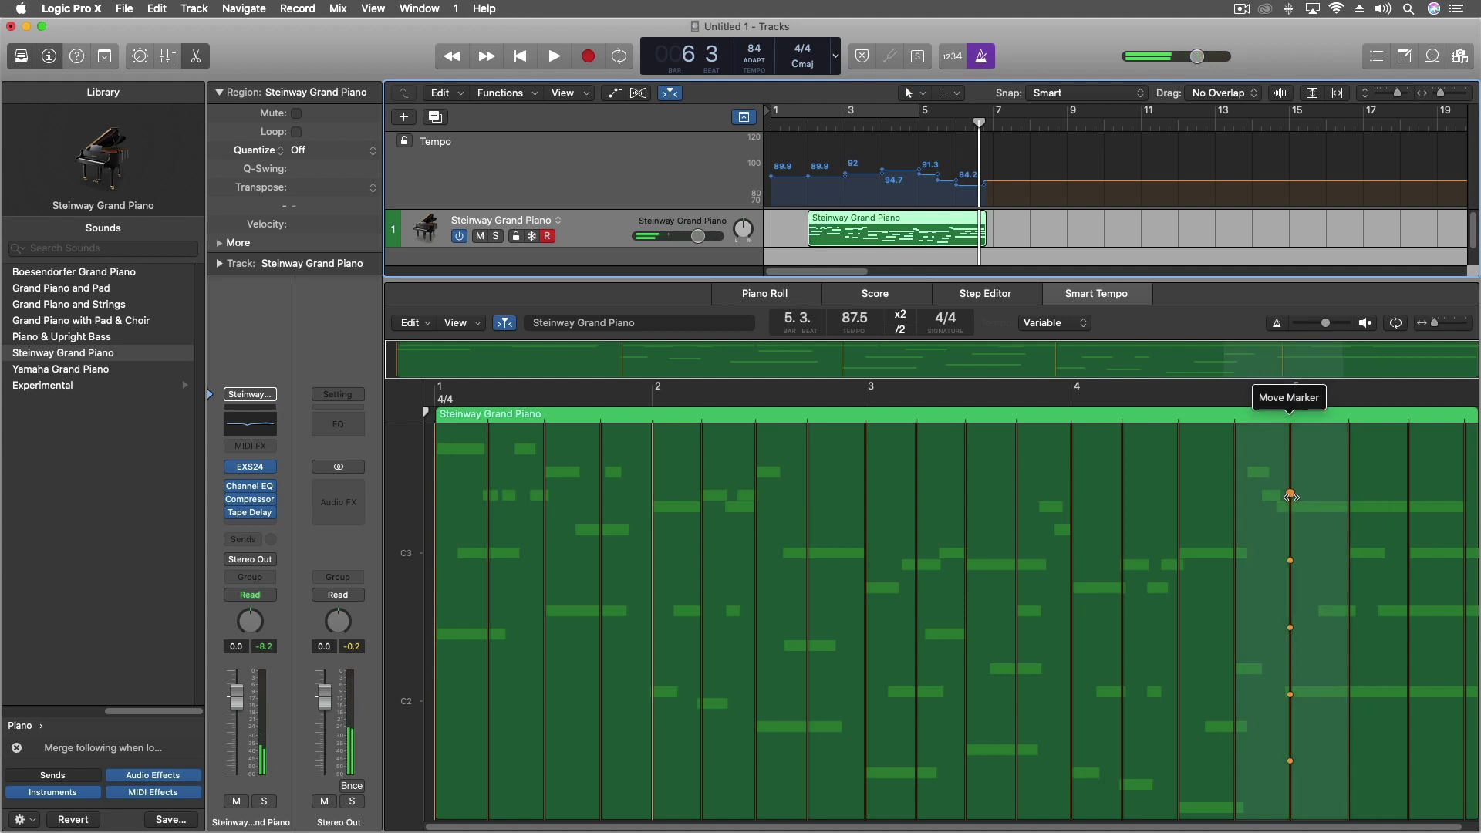
left_click(1289, 495)
left_click_drag(1289, 494, 1292, 496)
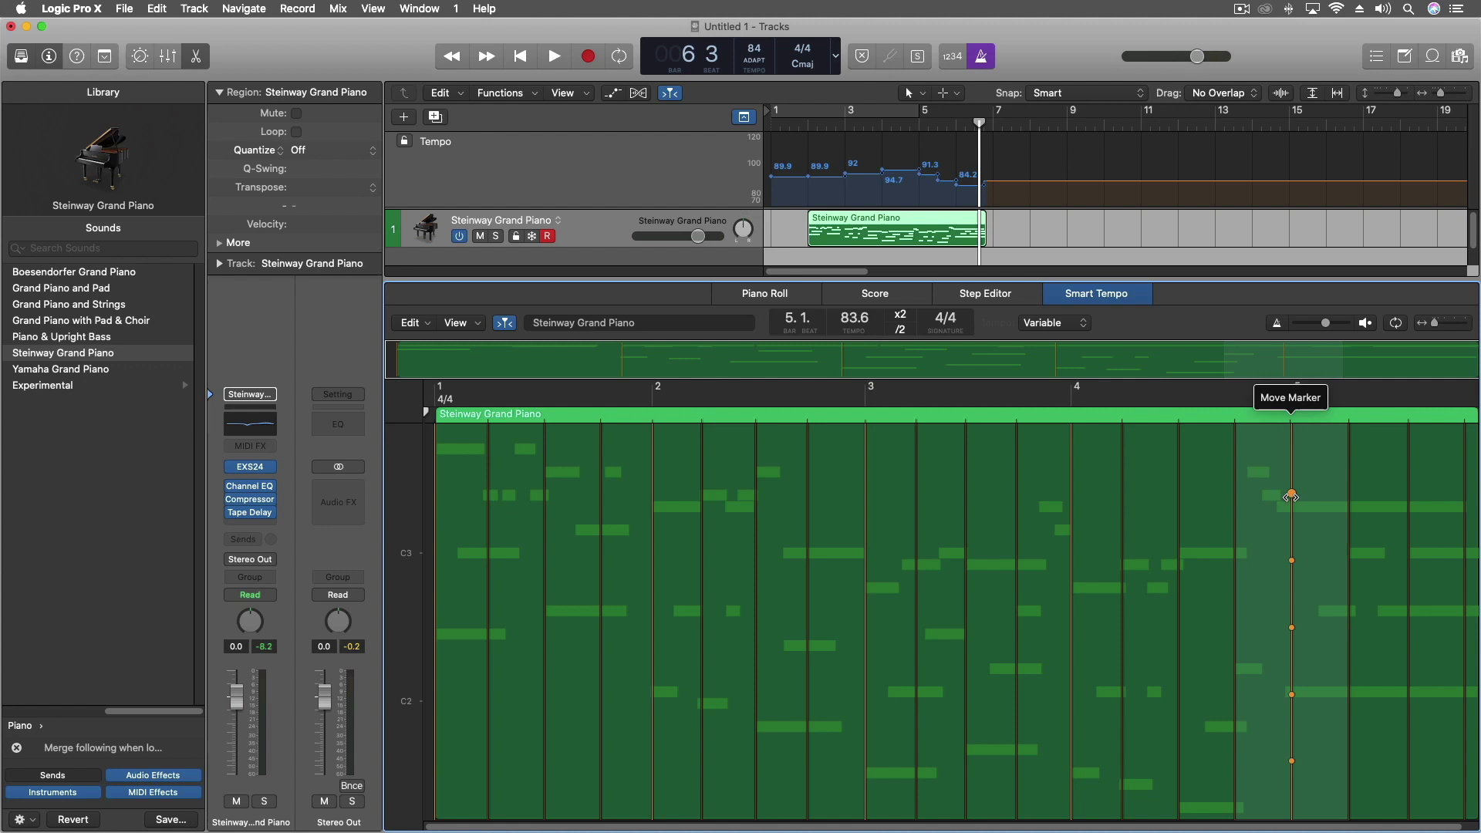
left_click_drag(1291, 496, 1070, 494)
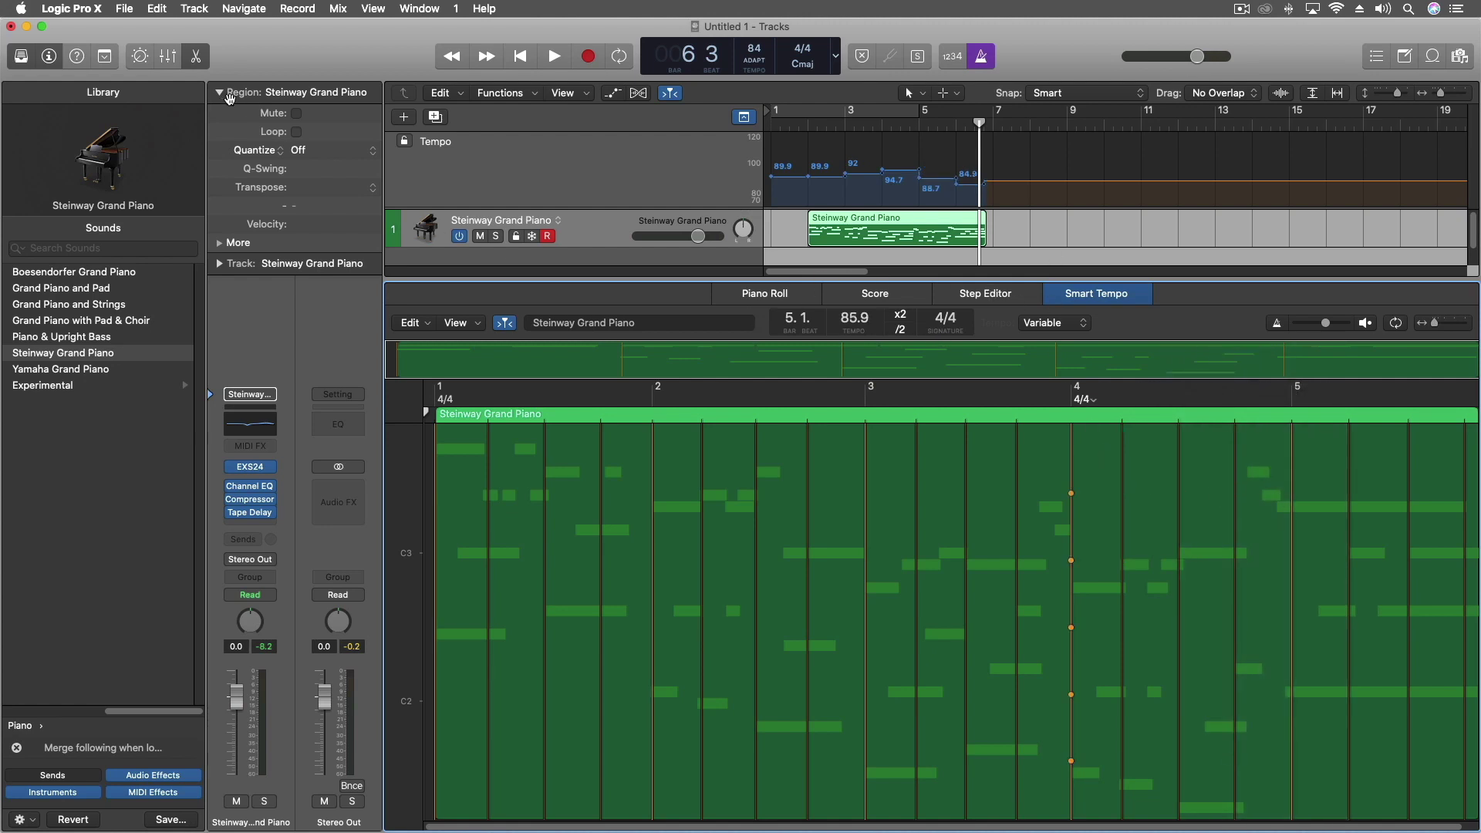
Close the editor, extend the 89.9 tempo to bar 9, and play the result.
left_click(197, 60)
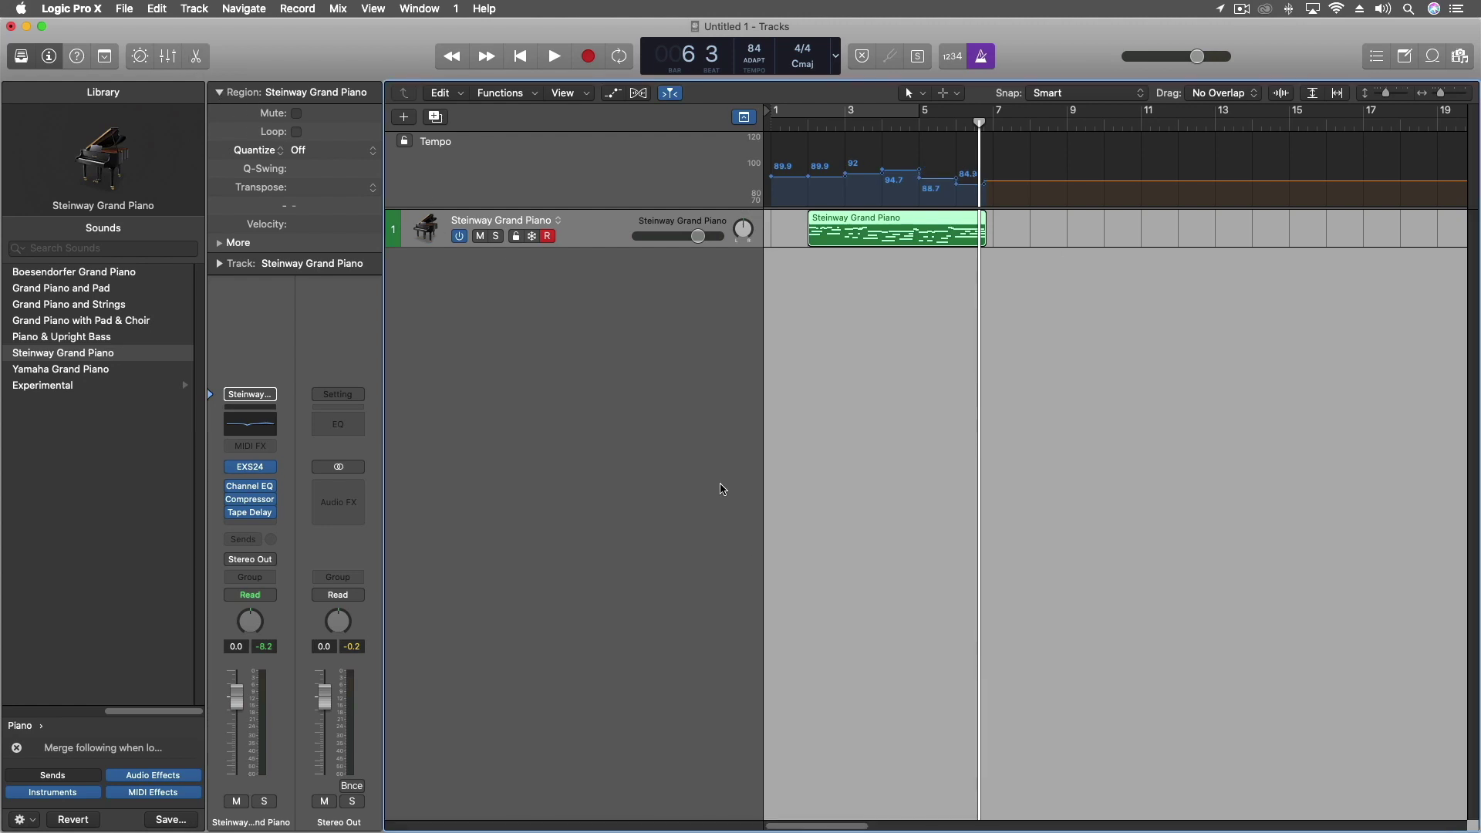
left_click(984, 189)
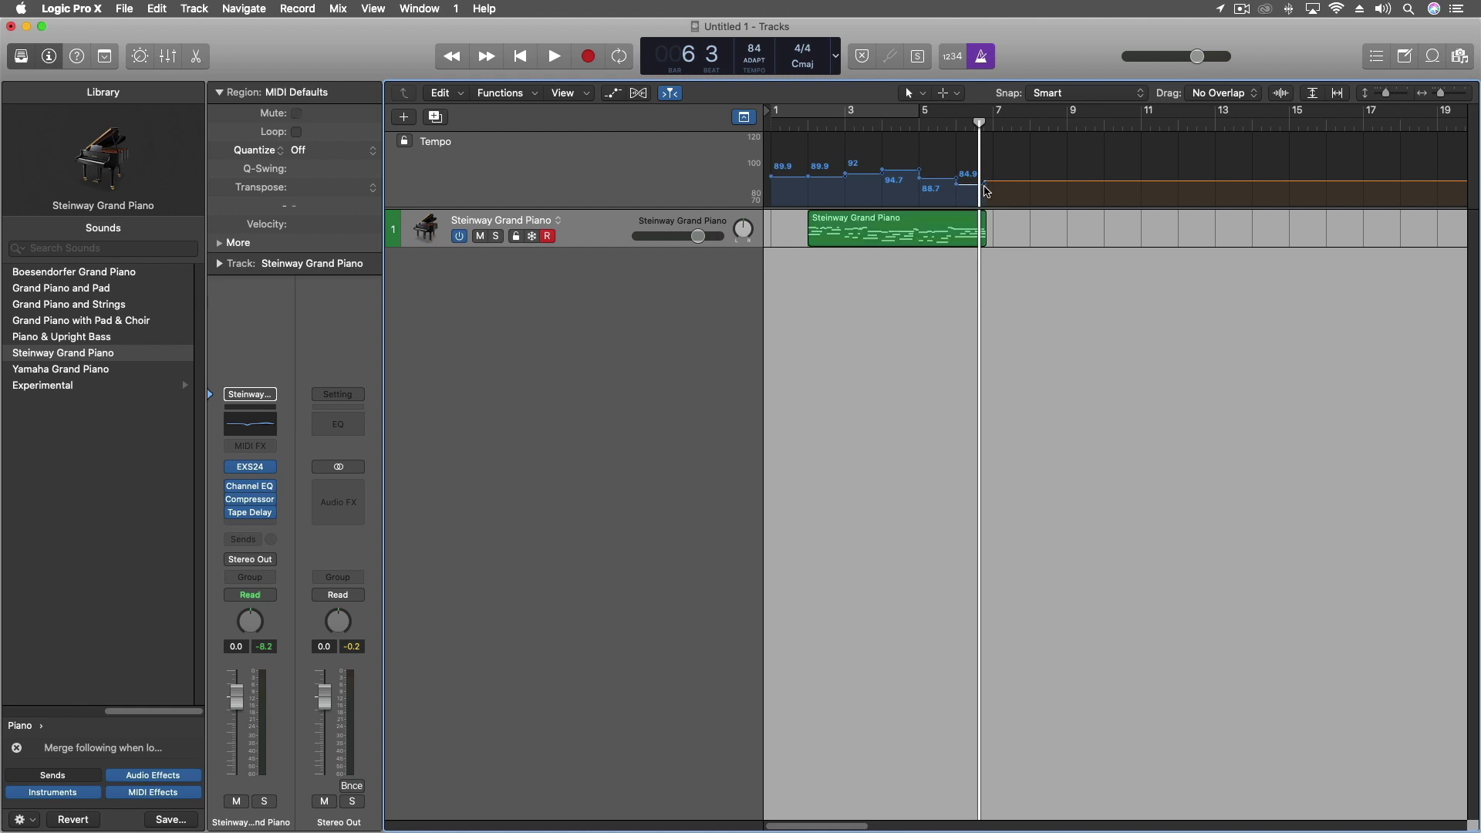
left_click_drag(773, 181, 773, 178)
left_click_drag(811, 181, 1084, 185)
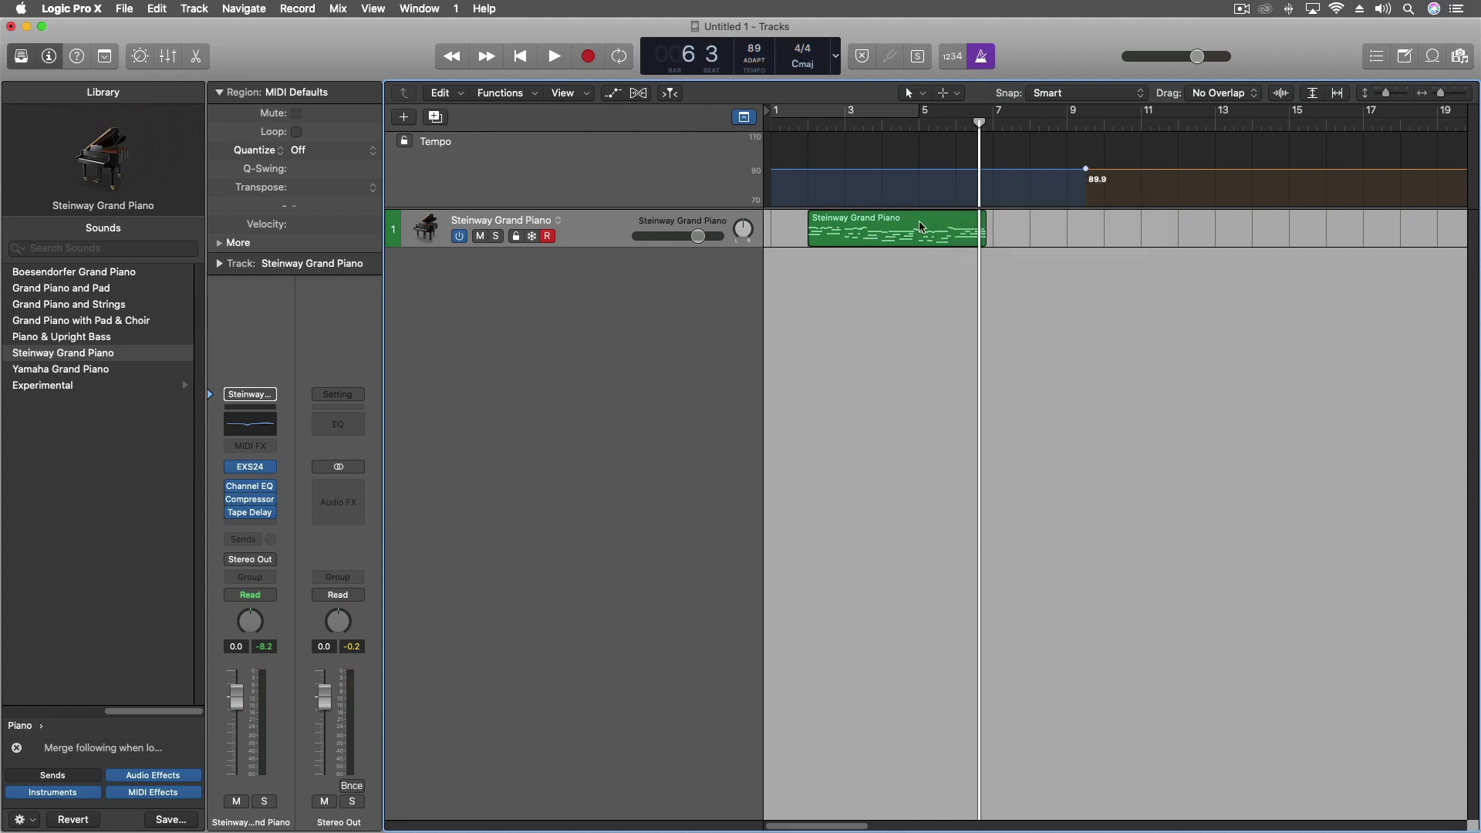
left_click(797, 125)
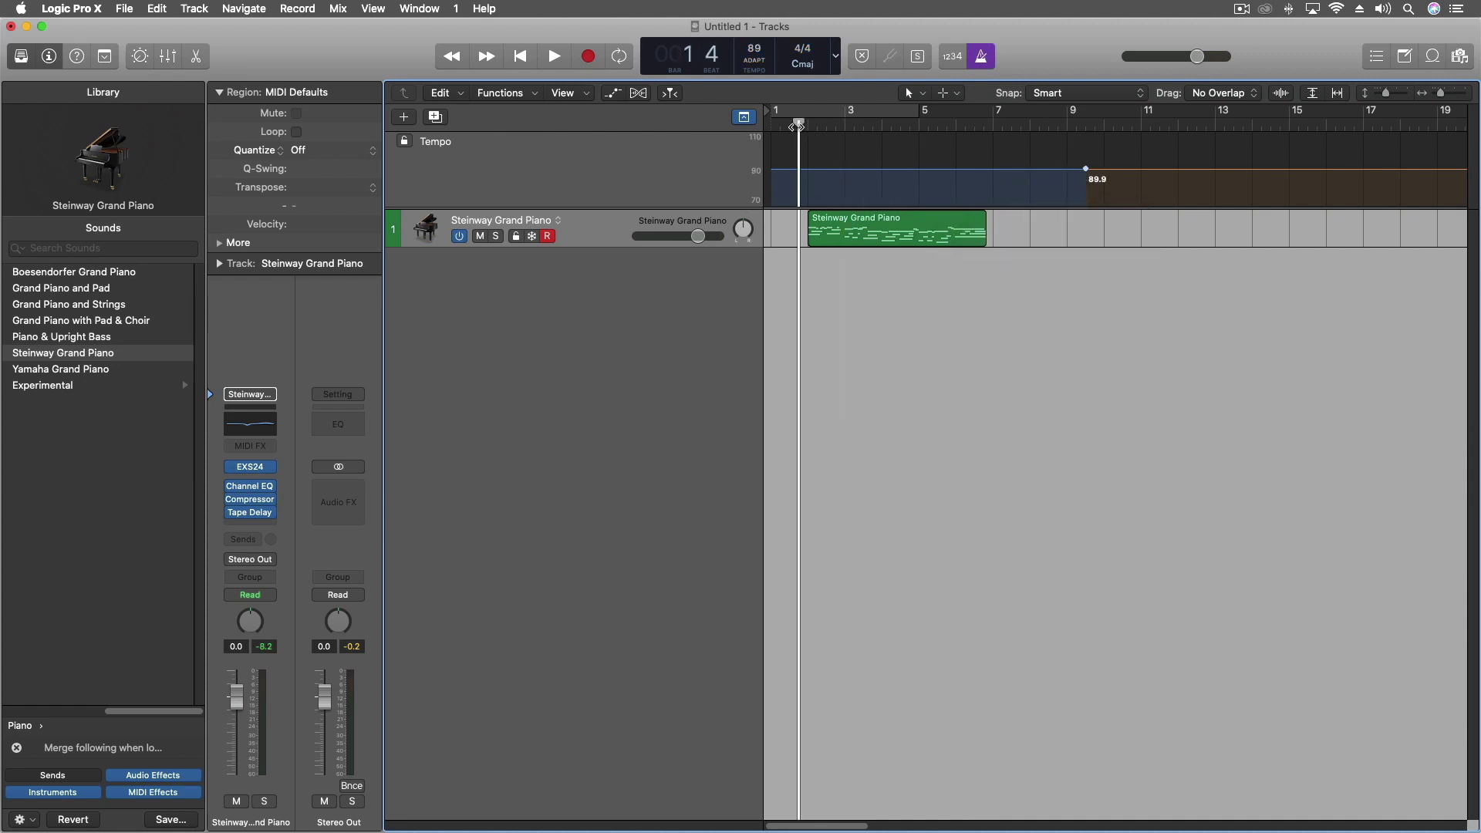
key("space")
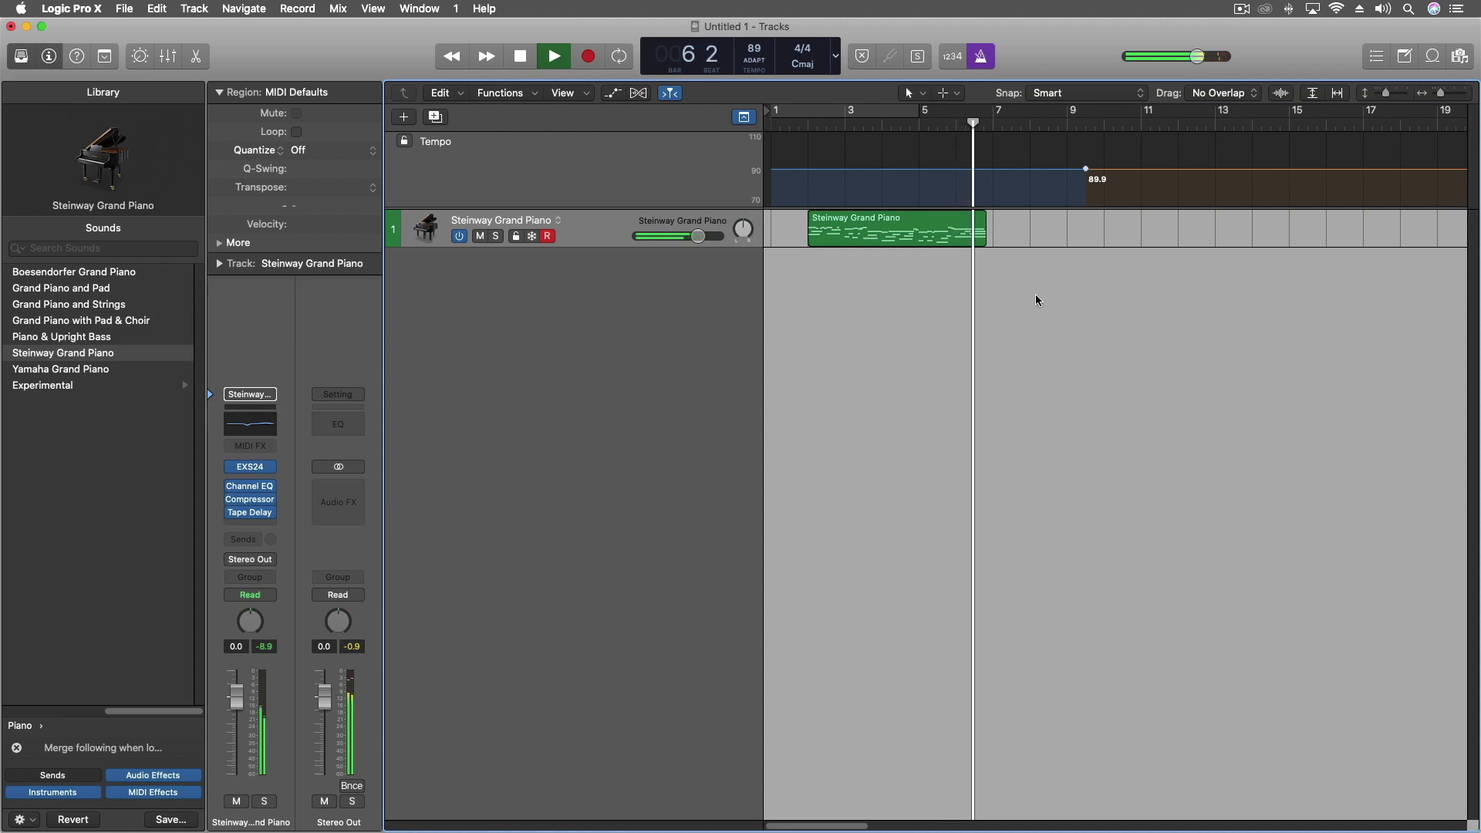
key("space")
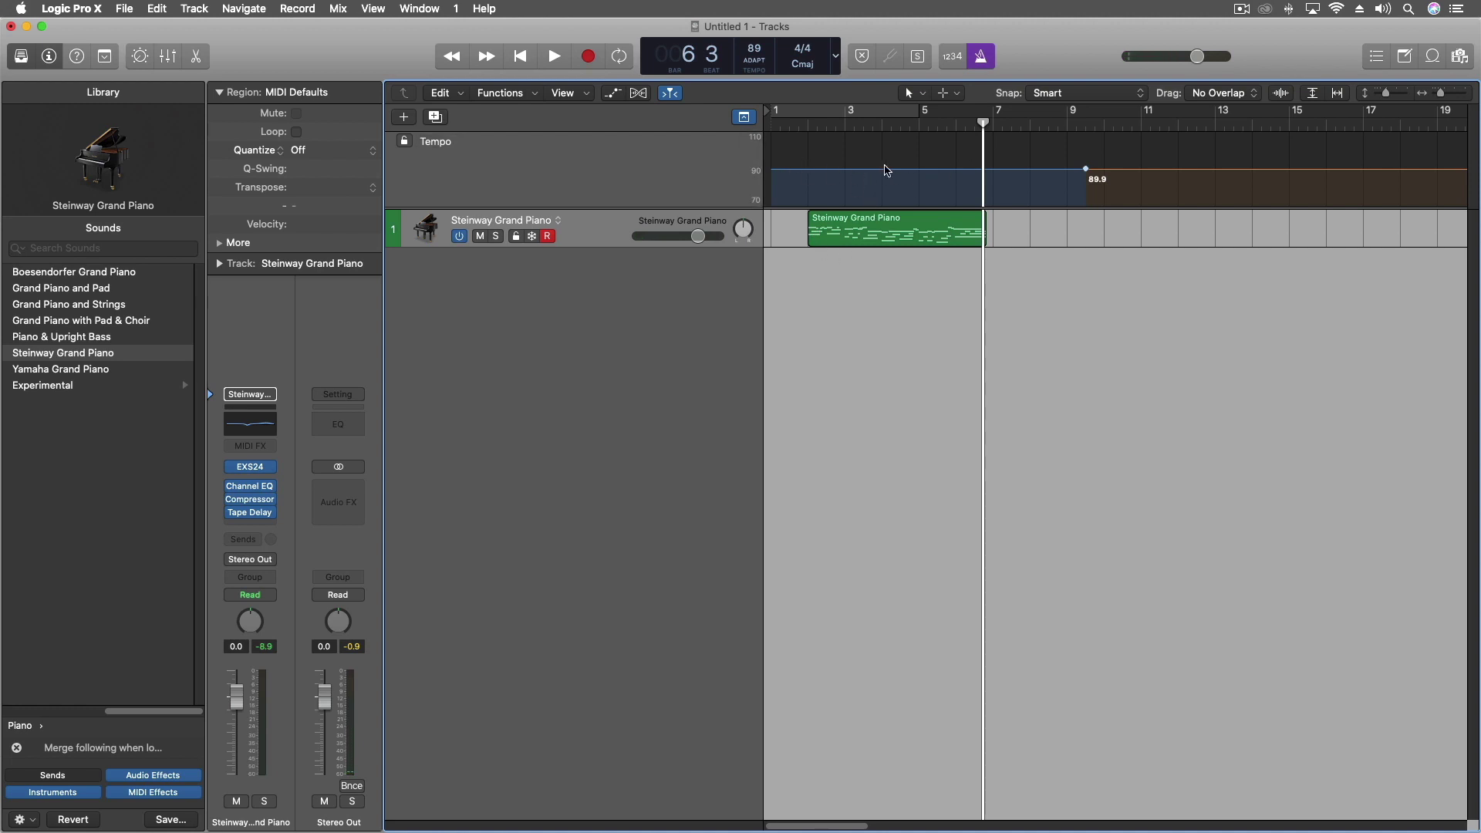
Smart-quantize the piano region to 1/16 Note.
left_click(838, 230)
left_click(256, 150)
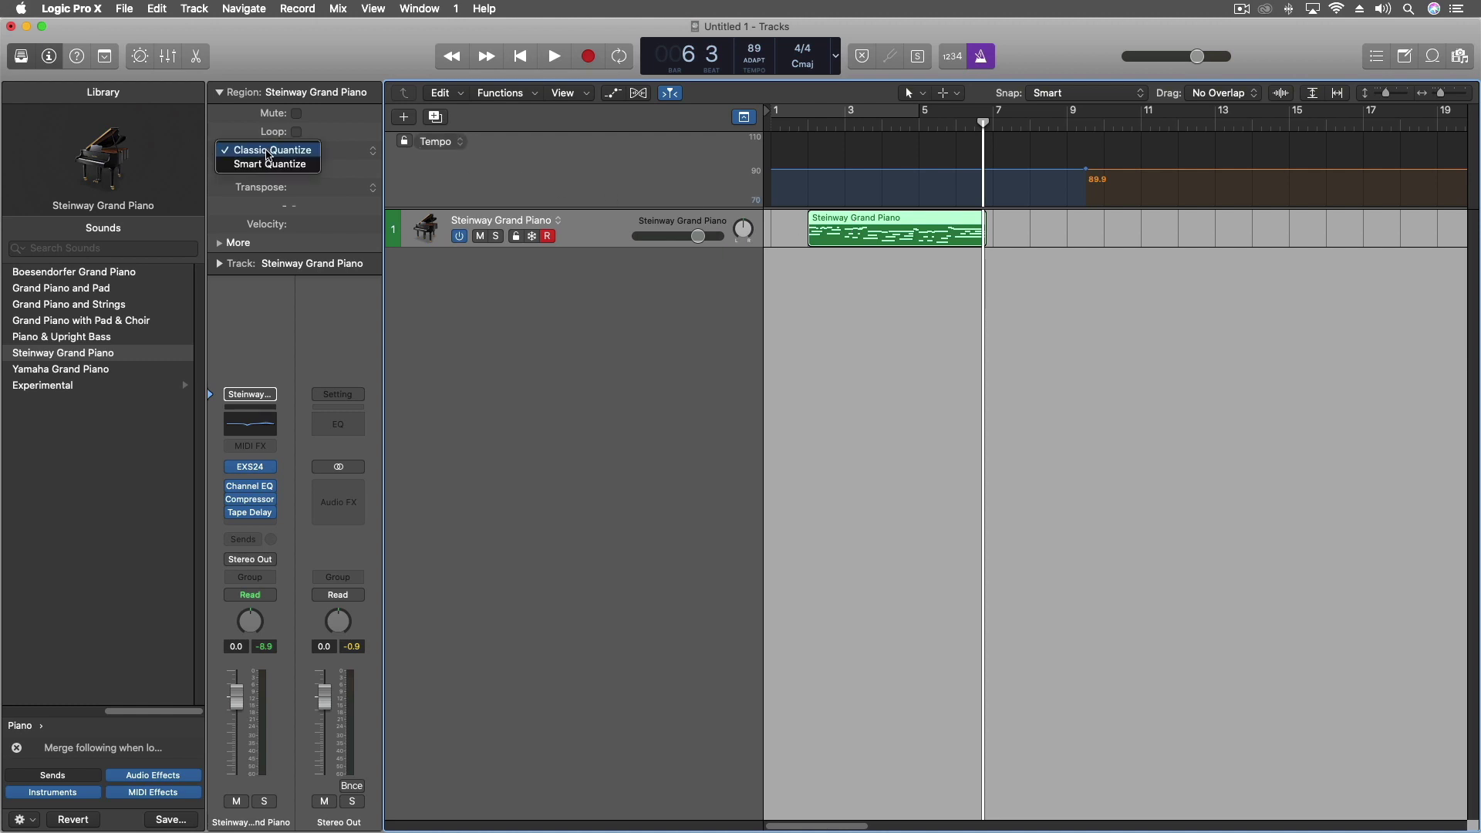
left_click(278, 159)
left_click(340, 151)
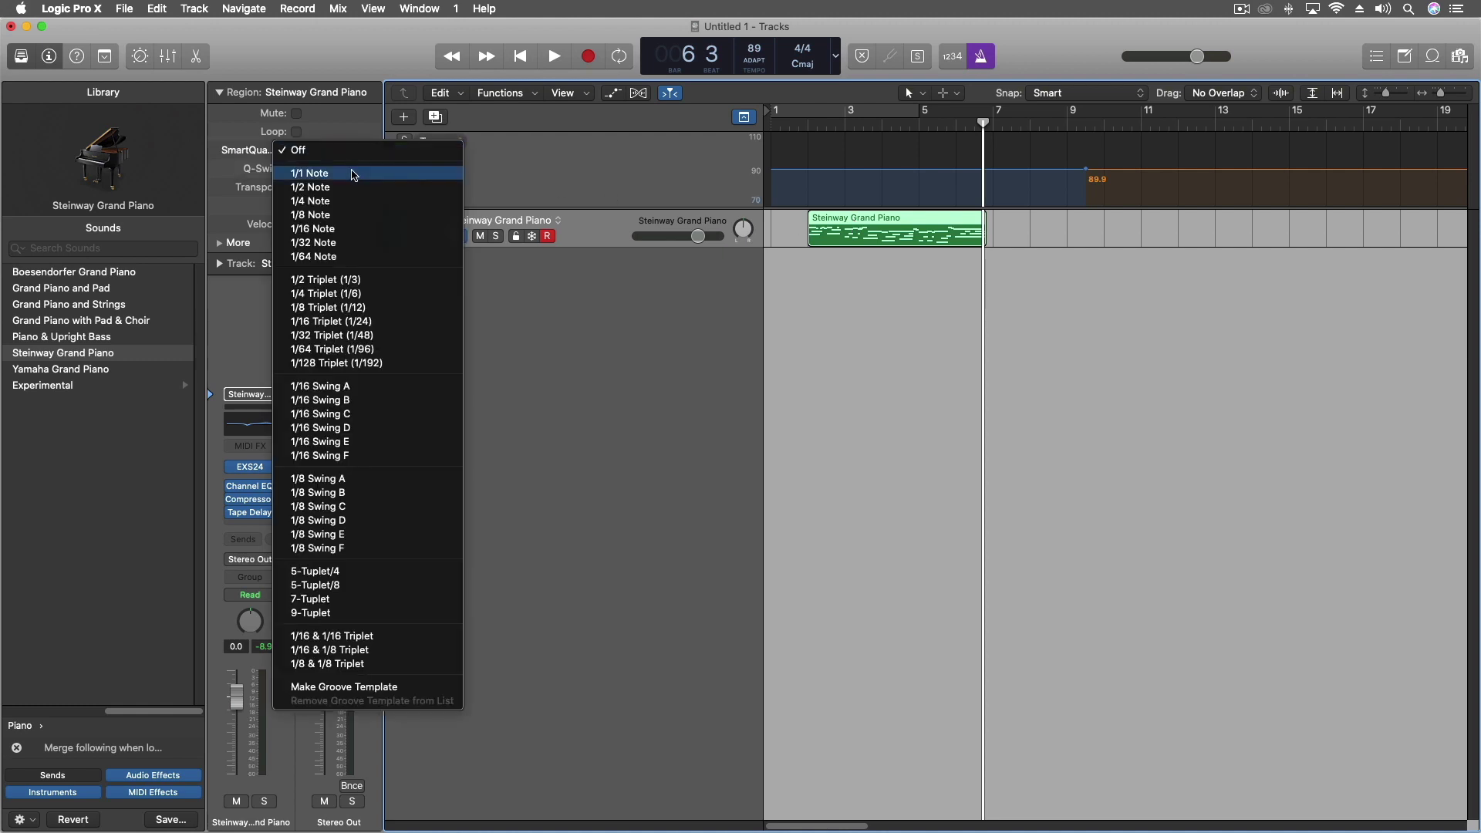
left_click(351, 228)
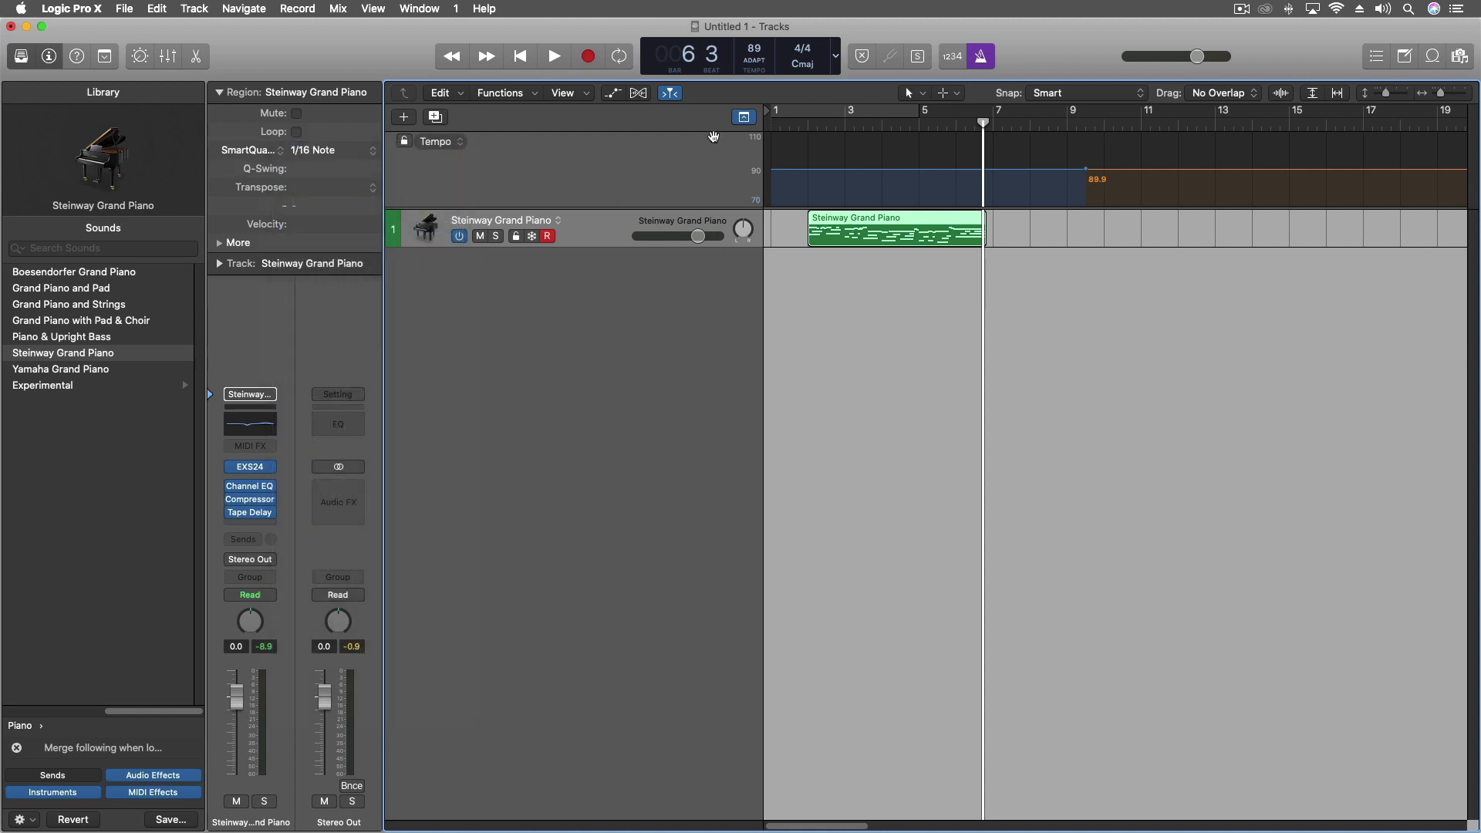
left_click(805, 126)
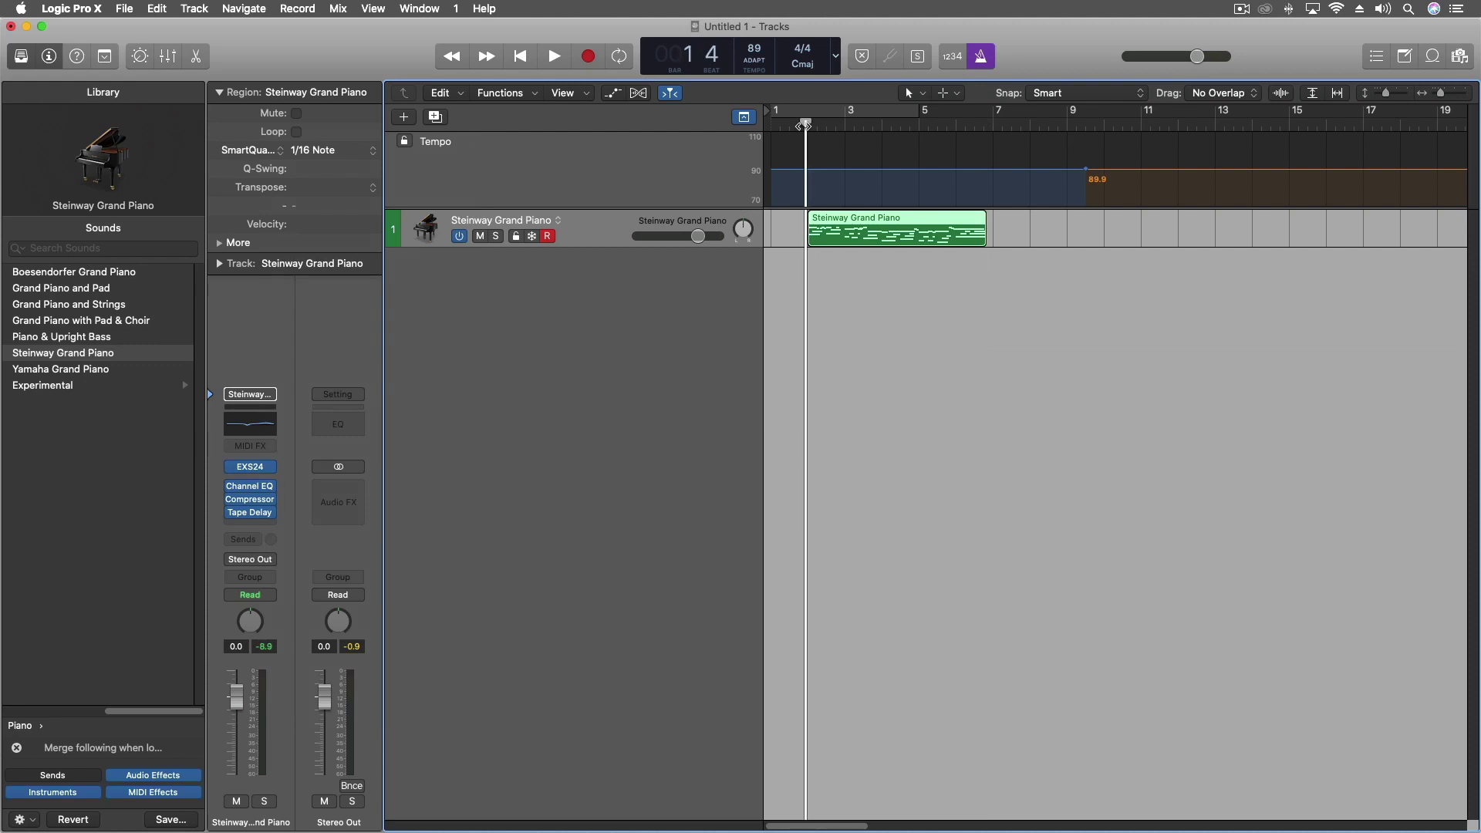
Change the region's quantize value to 1/8 Note and audition it.
left_click(332, 151)
left_click(330, 134)
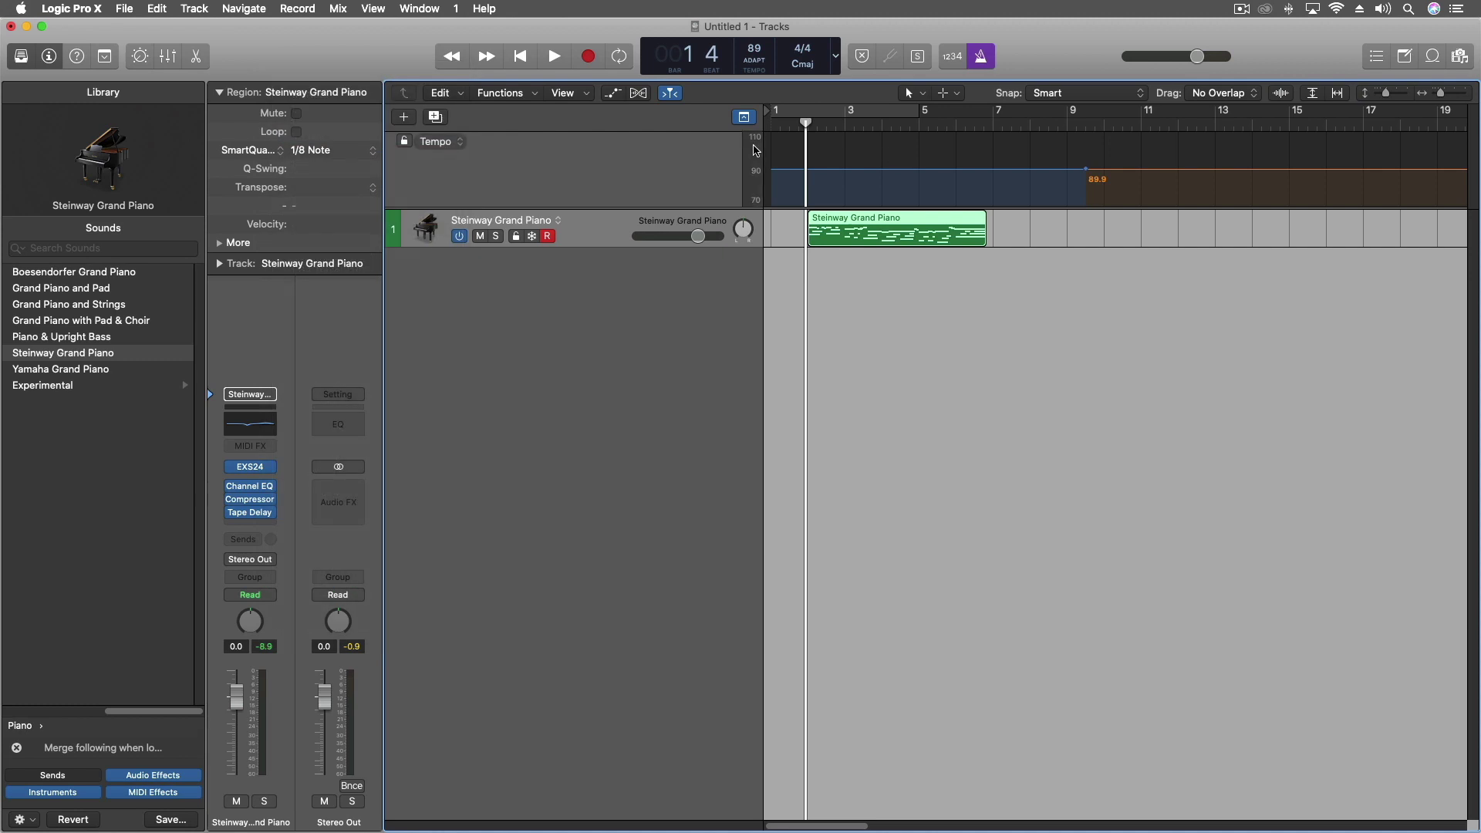
key("space")
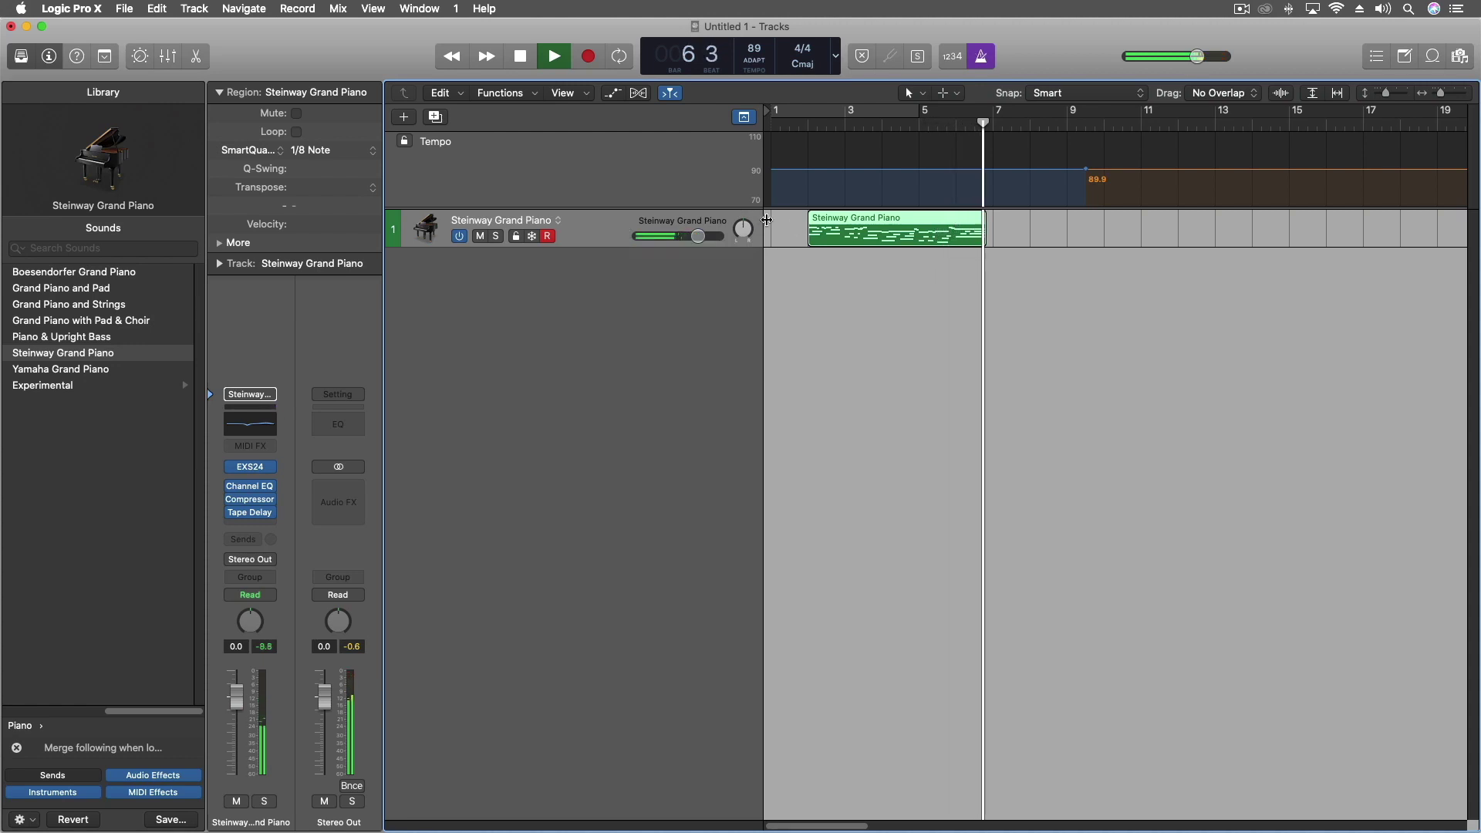
key("space")
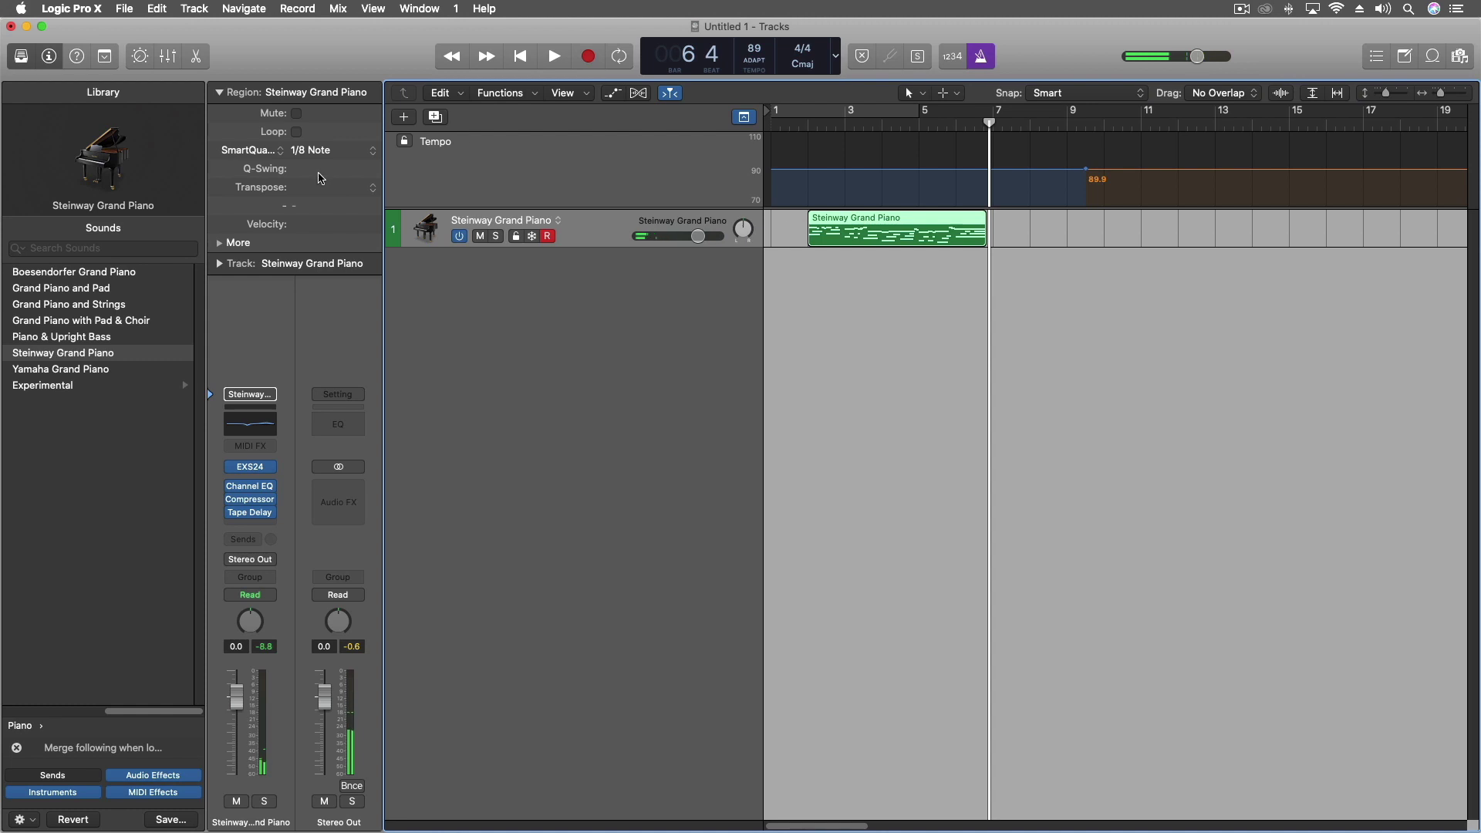
Show the piano region's extra settings (Q-Strength 90%), replay it from bar 2, and mute the metronome.
left_click(220, 244)
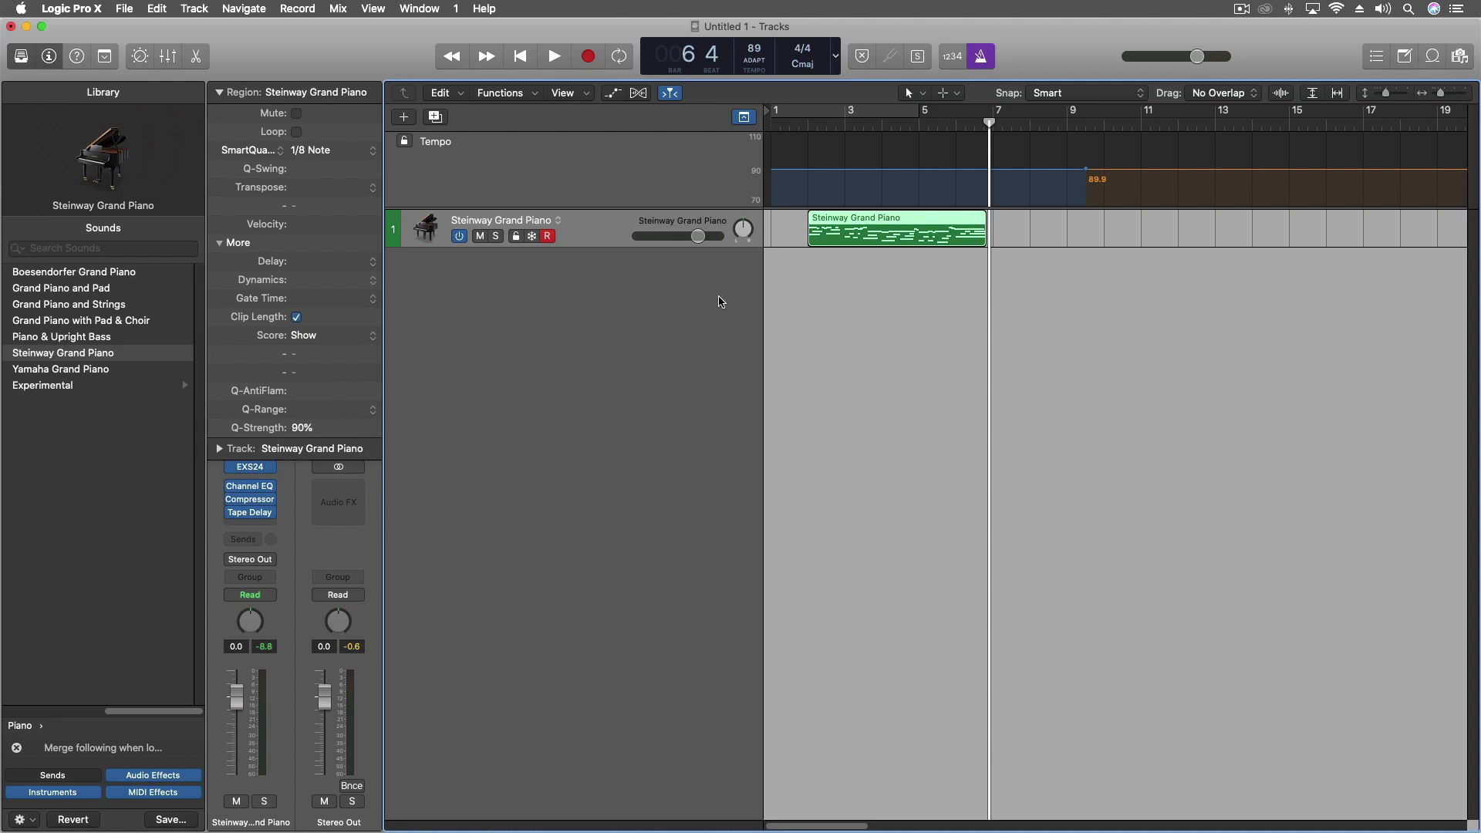
left_click(808, 122)
key("space")
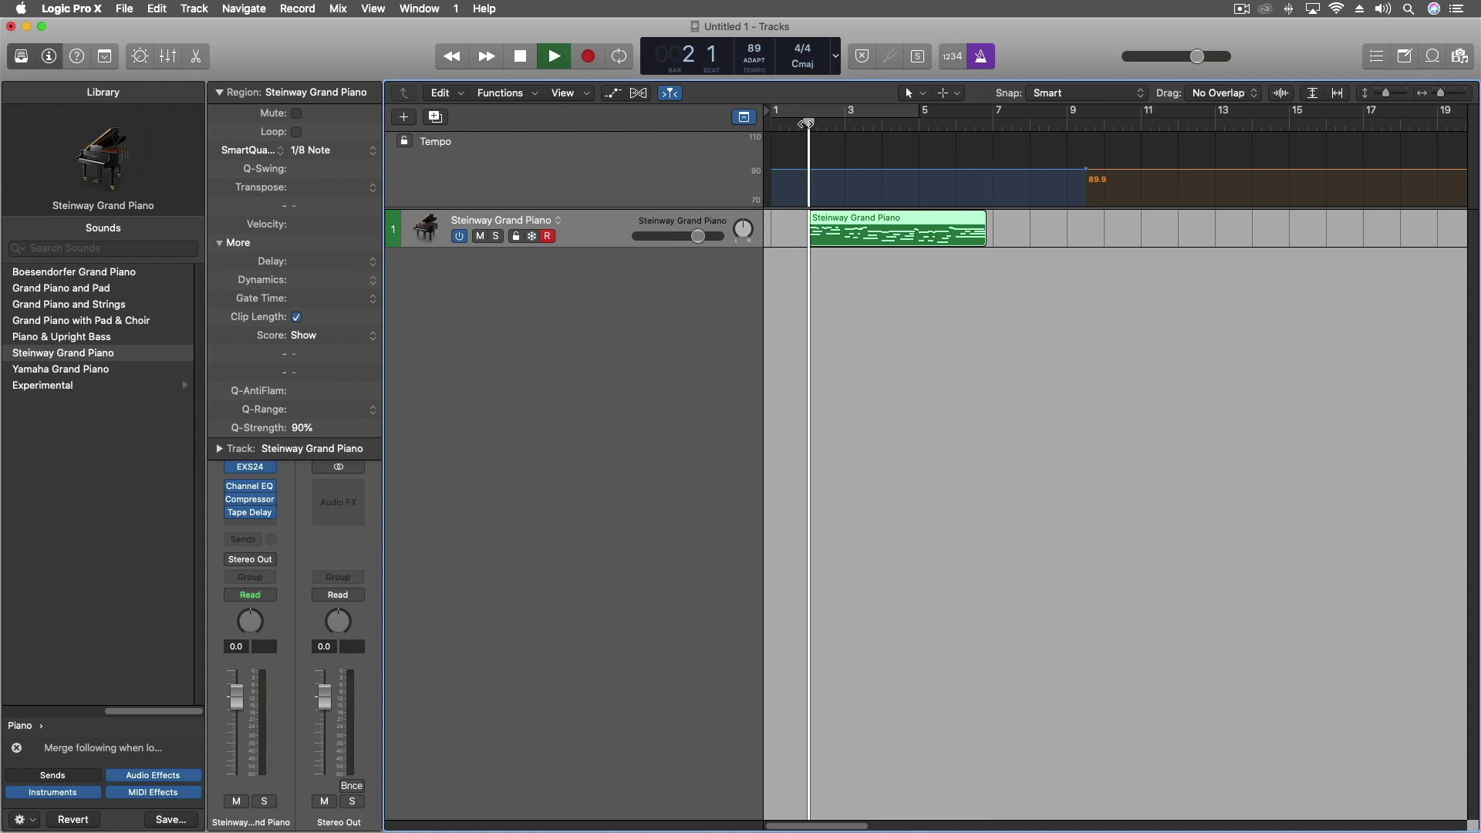
left_click(796, 123)
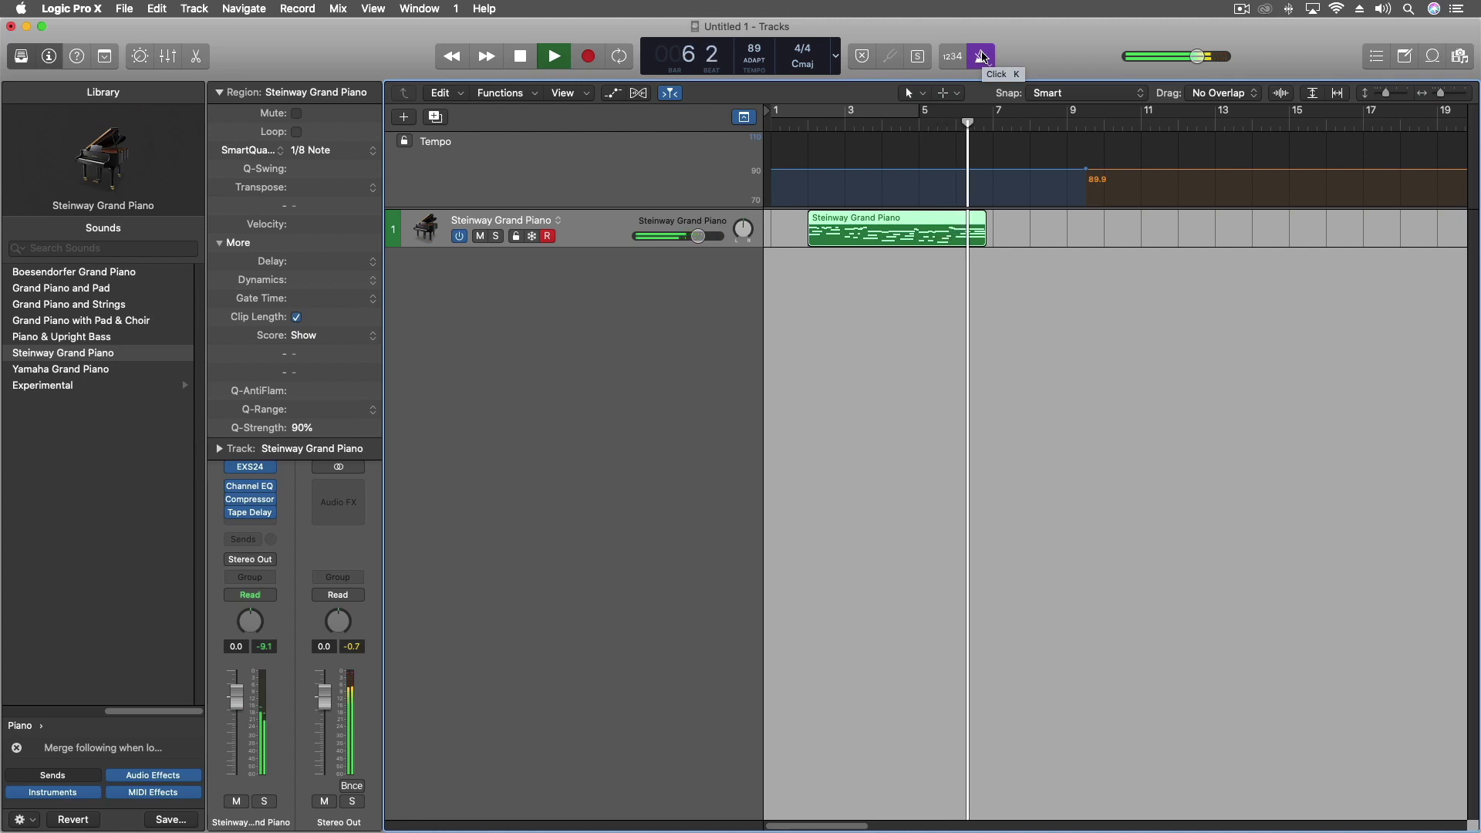
key("space")
left_click(982, 56)
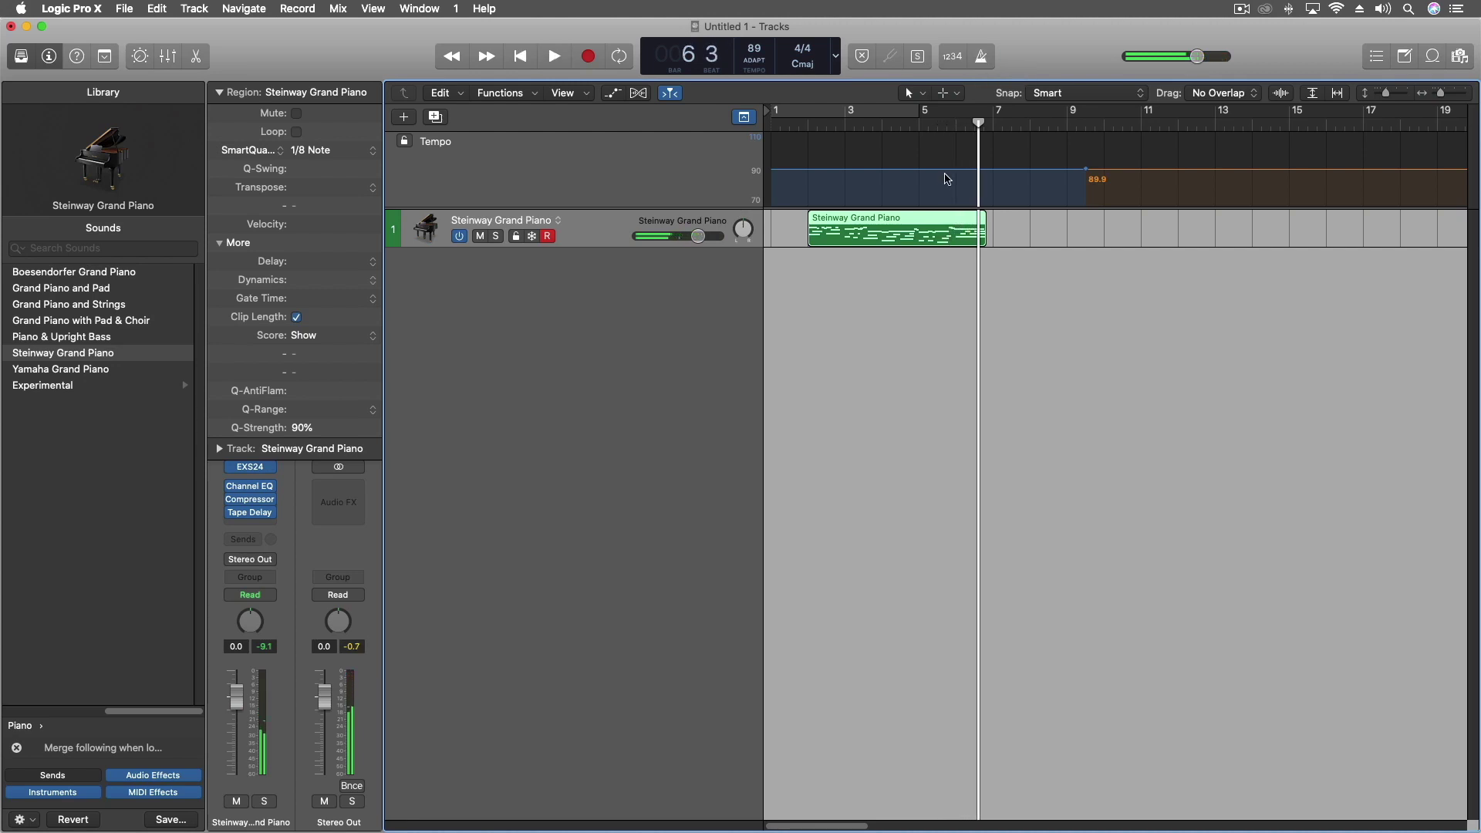
Open the piano region in the Piano Roll and shorten the long note near bar 6.
double_click(899, 223)
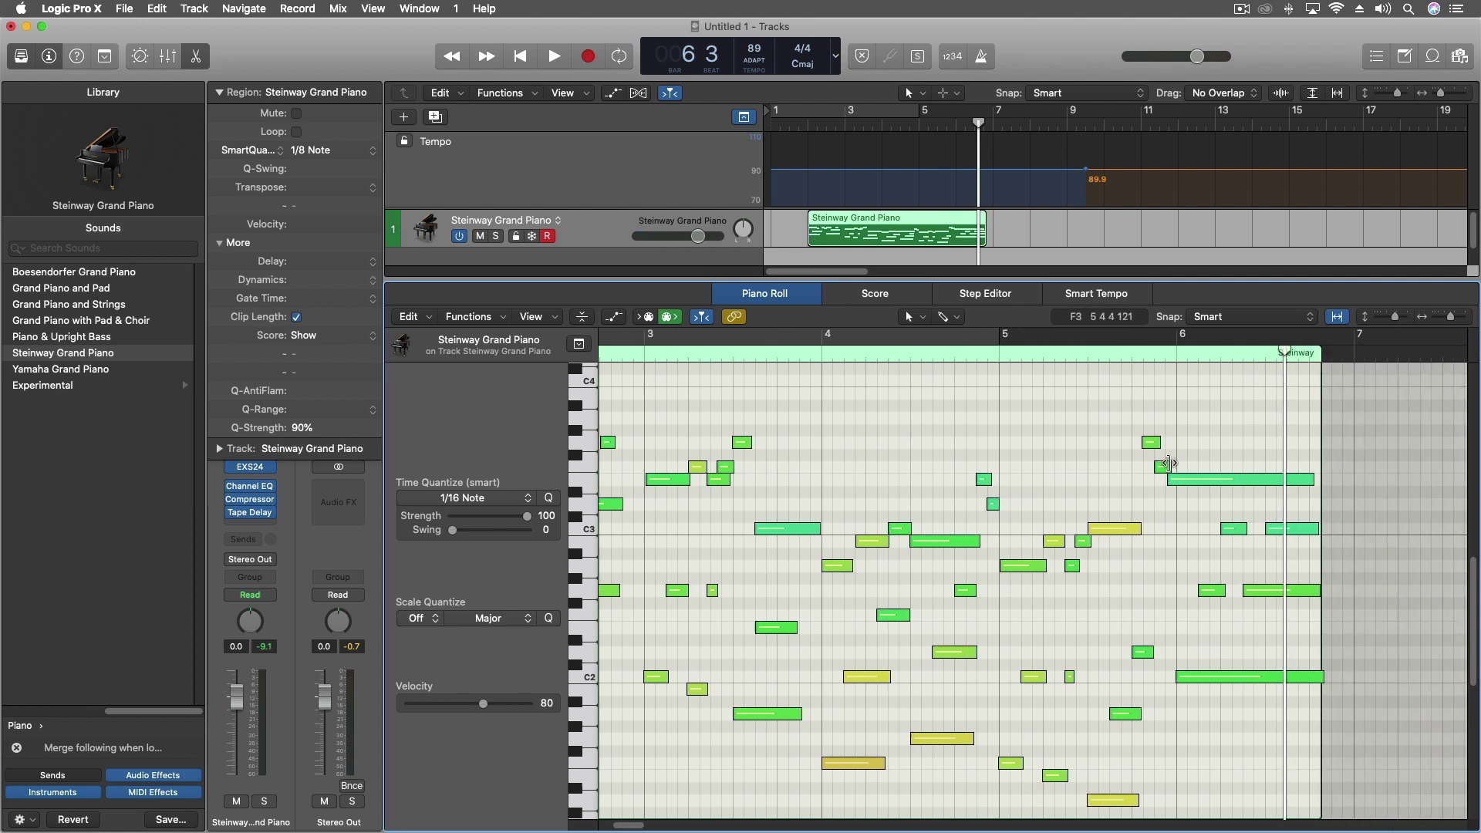
left_click(1052, 354)
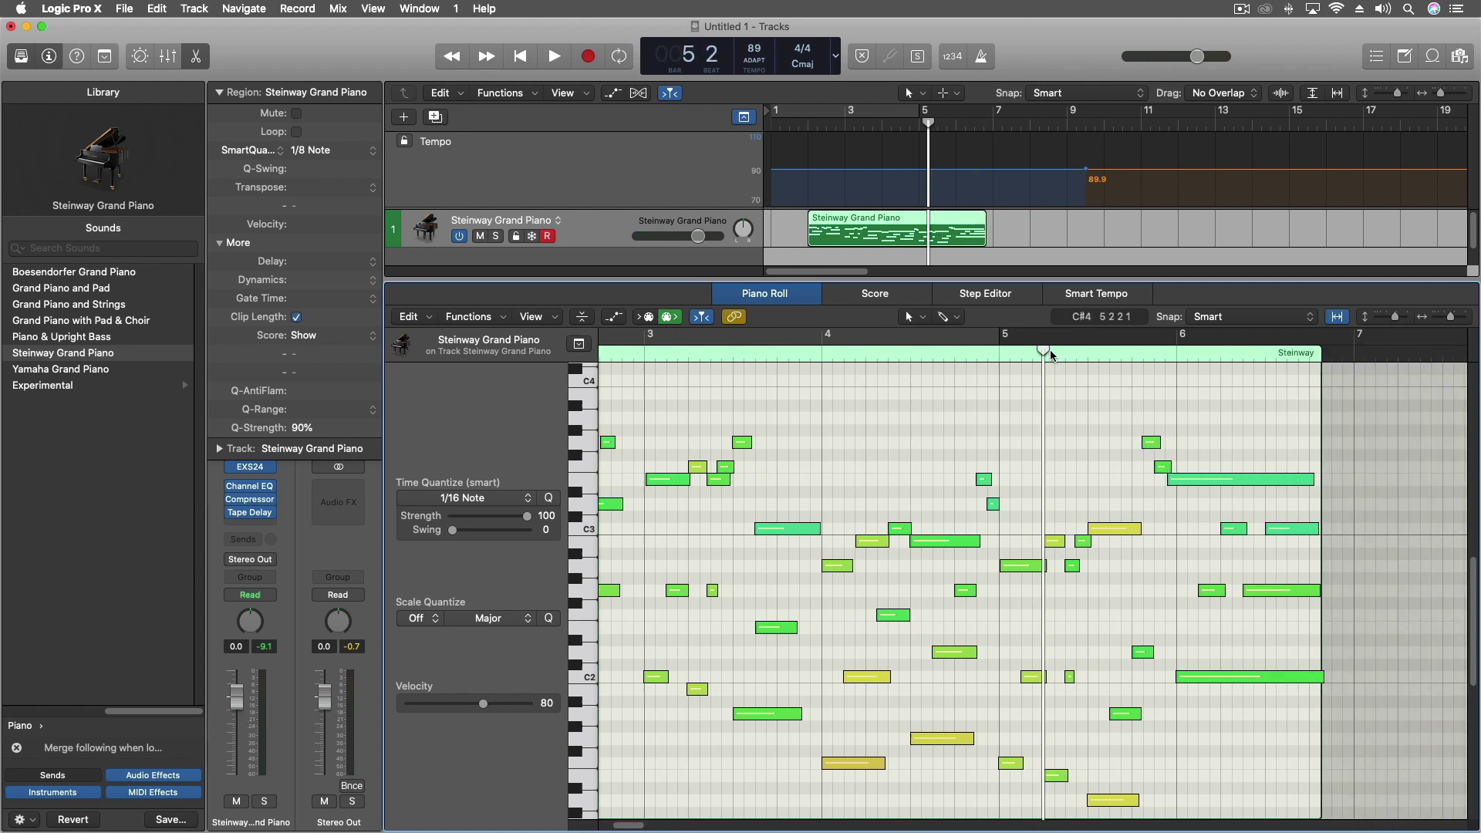
key("space")
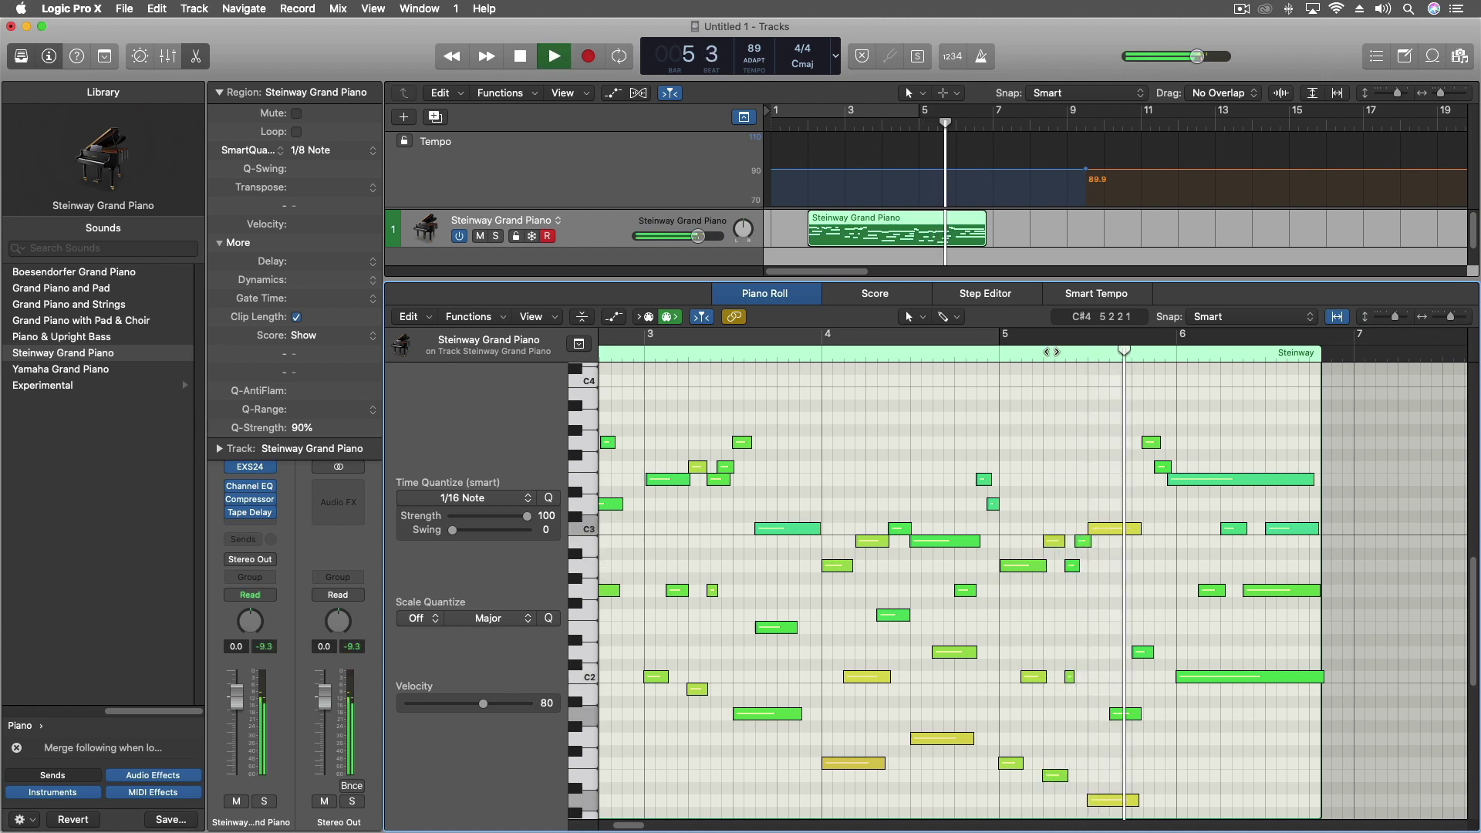
key("space")
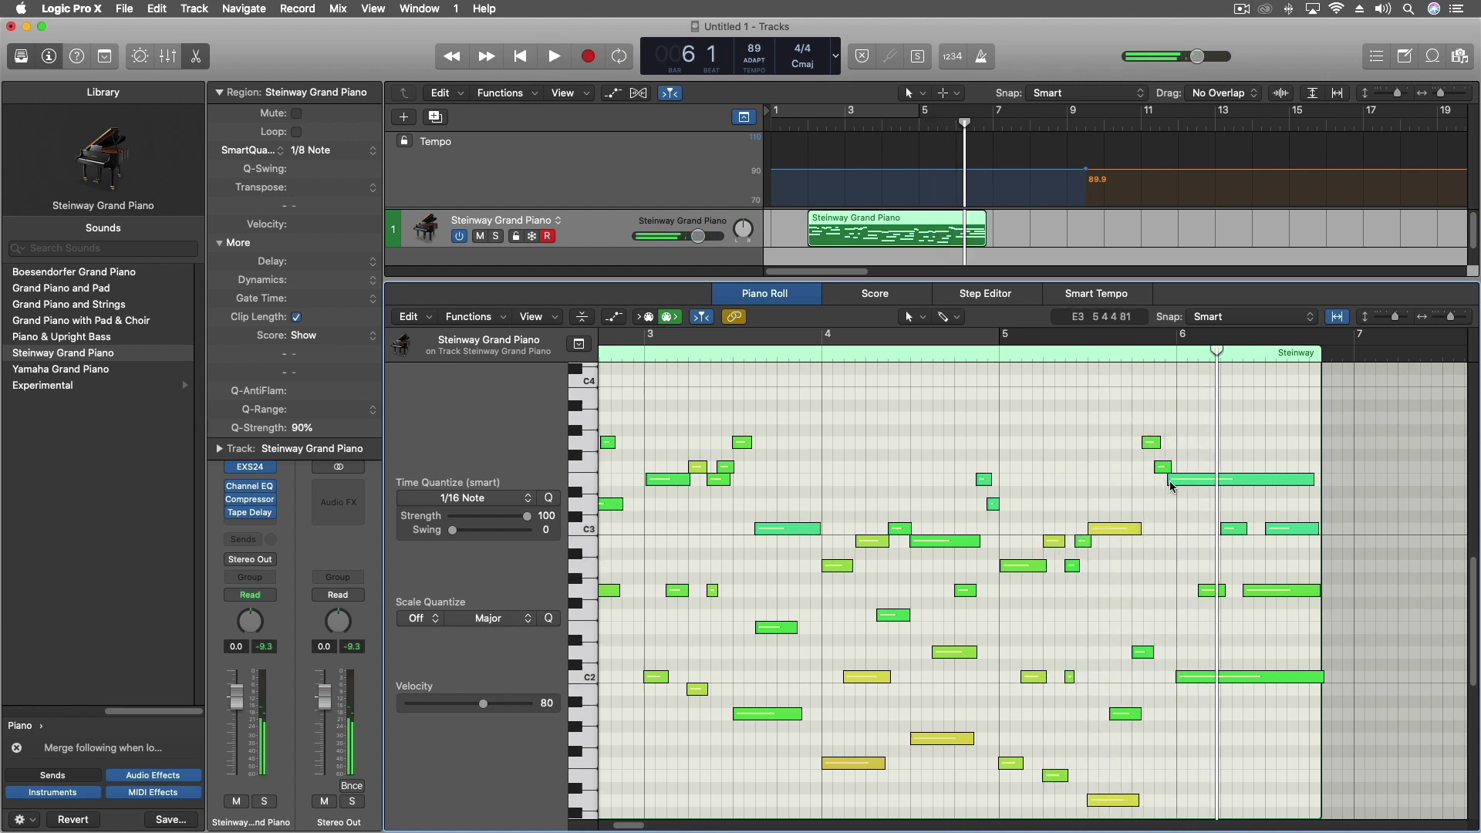
left_click_drag(1168, 484, 1168, 482)
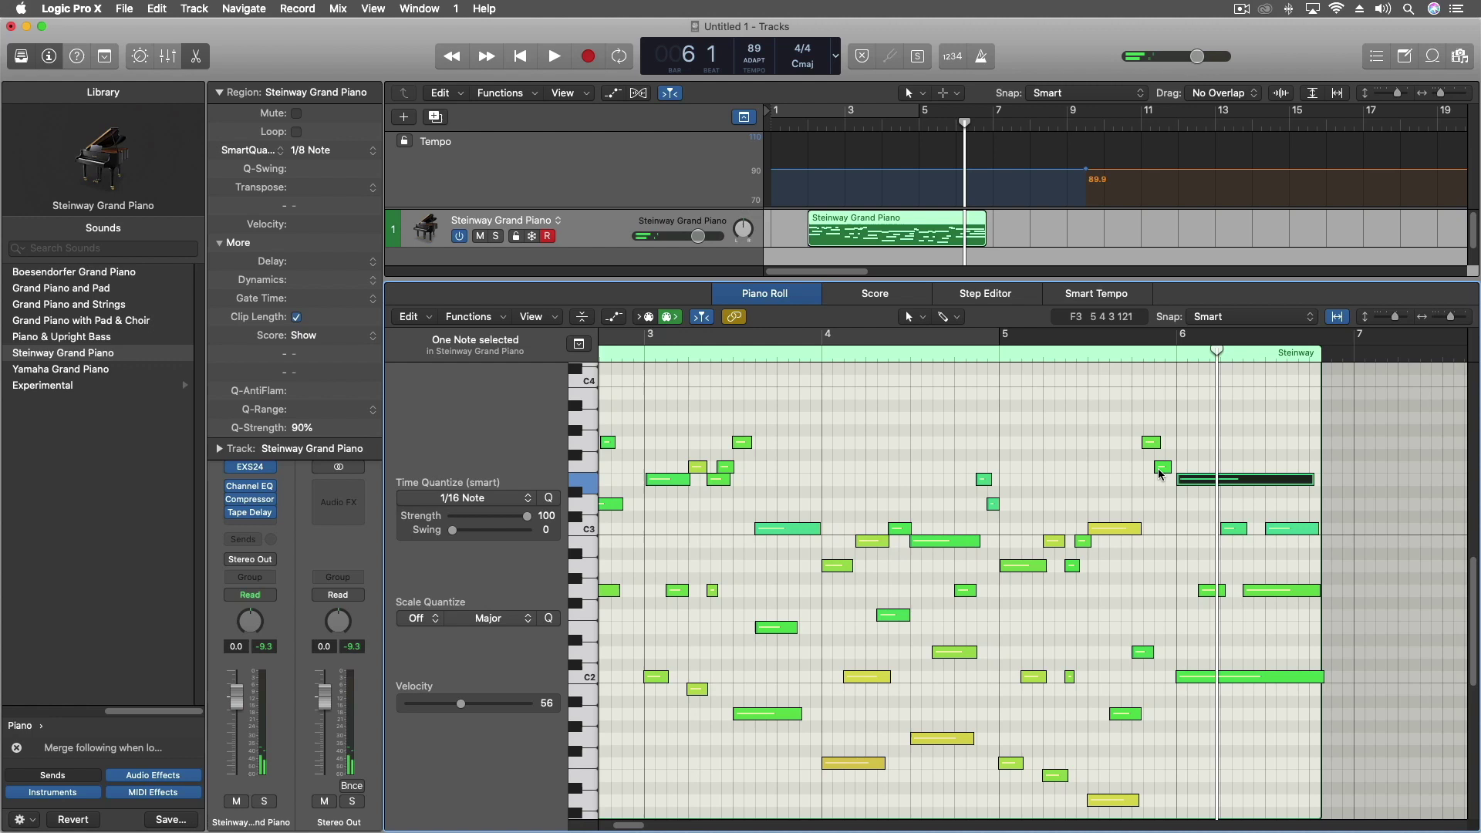
key("space")
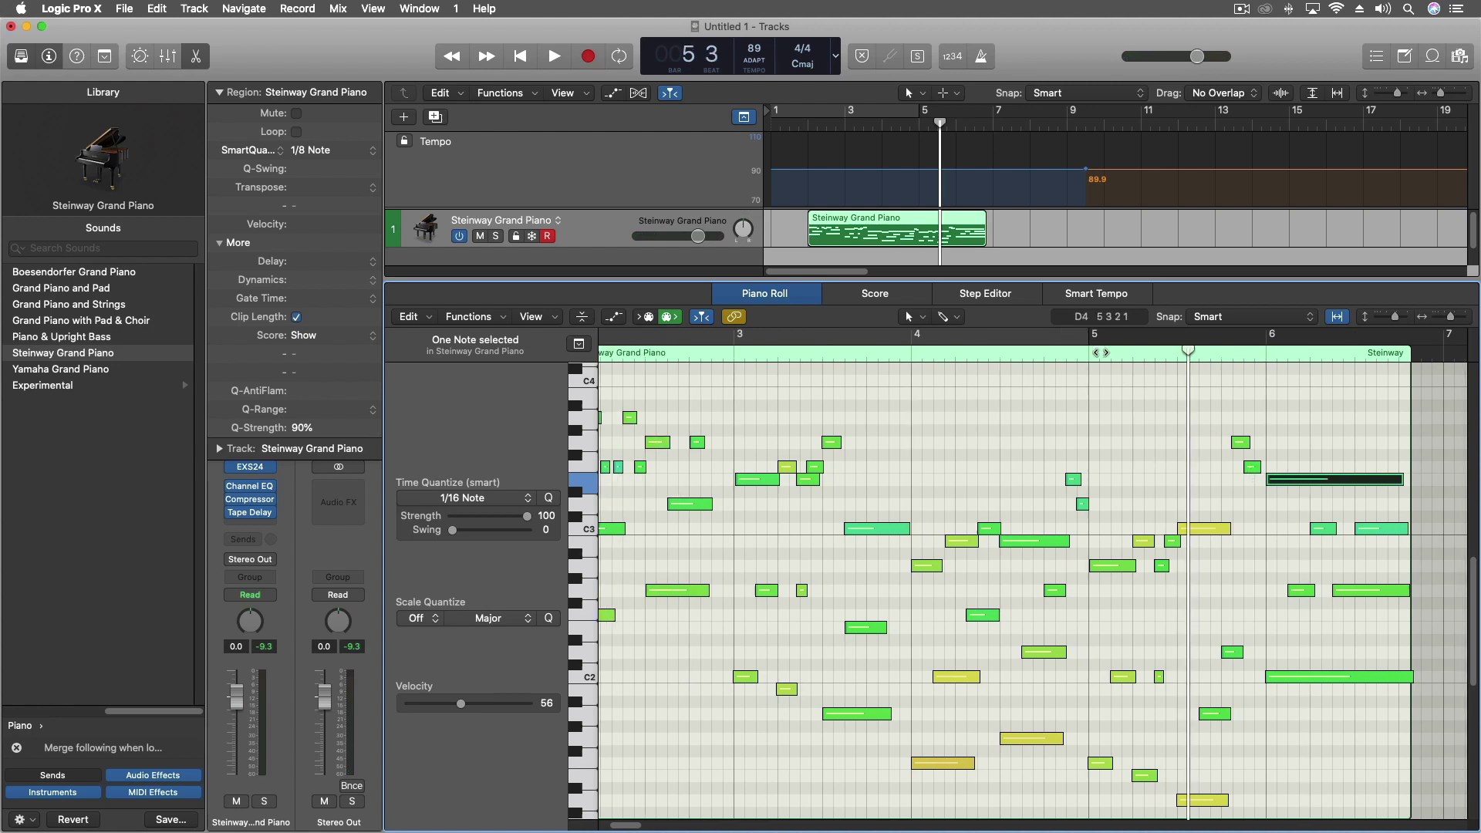
key("space")
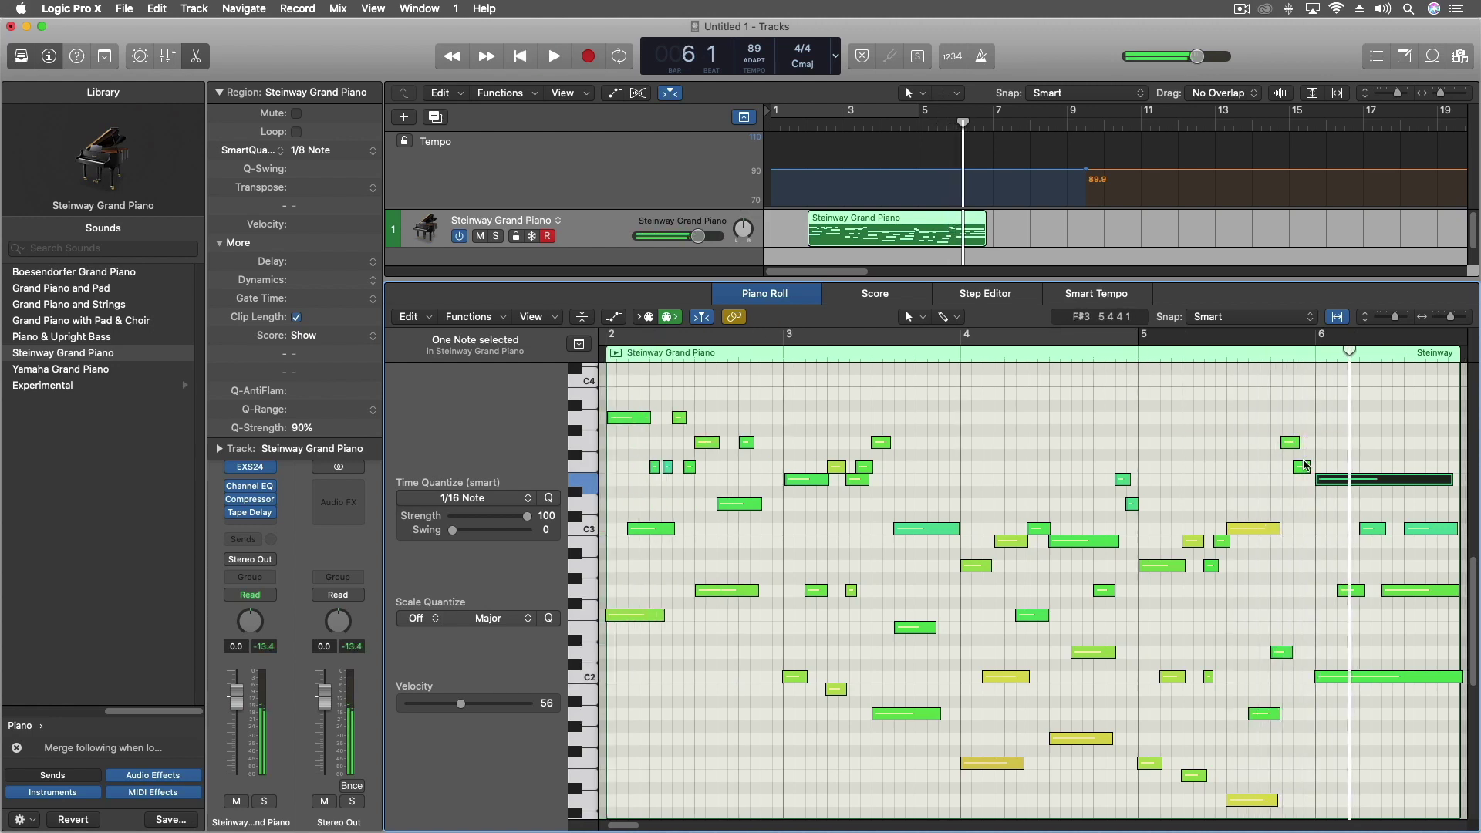
Shorten the small F3 note from its start and audition from bars 4.8 and 4.6.
left_click_drag(1298, 470, 1310, 442)
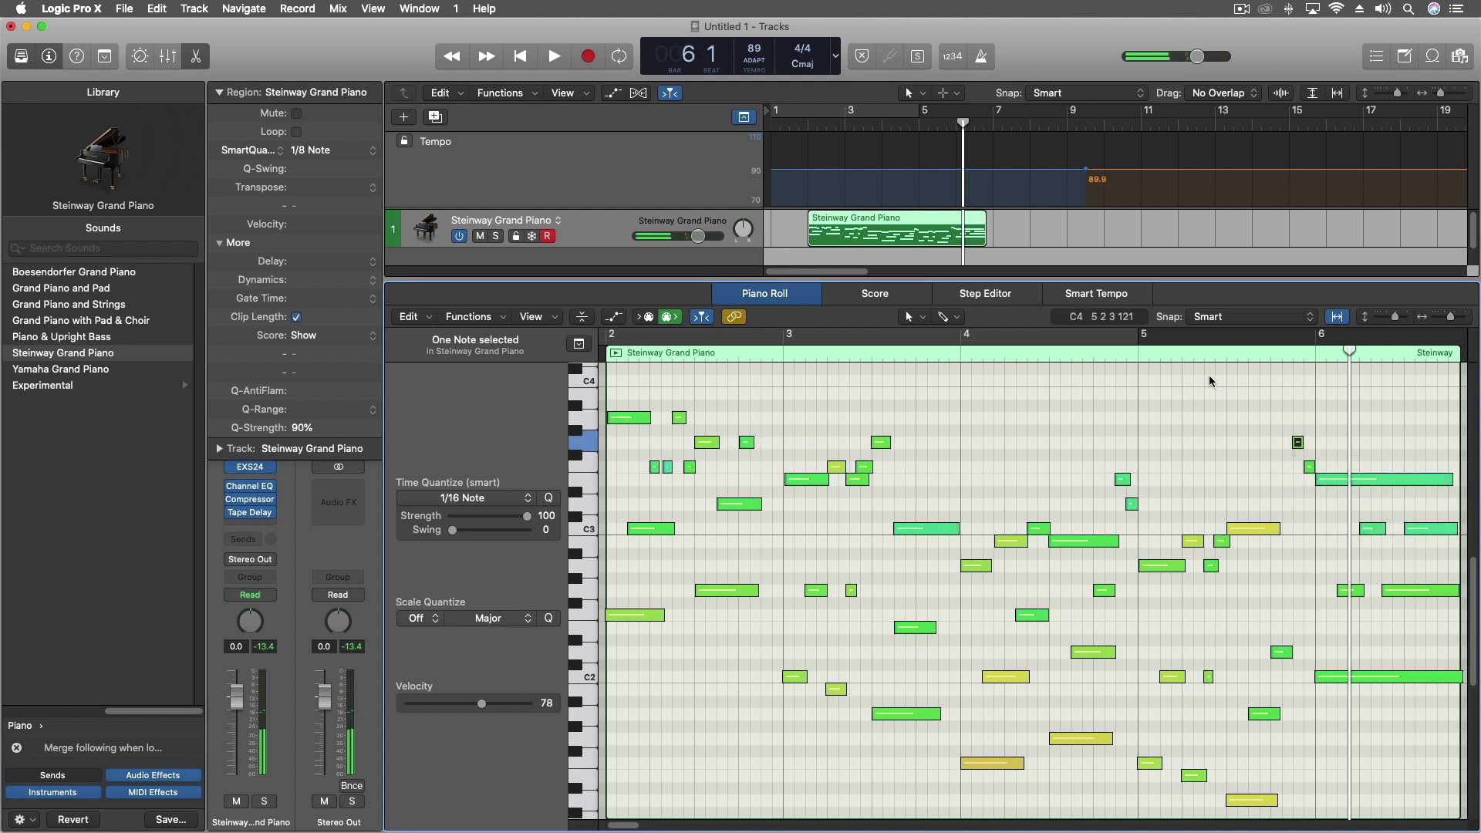
left_click(1116, 357)
key("space")
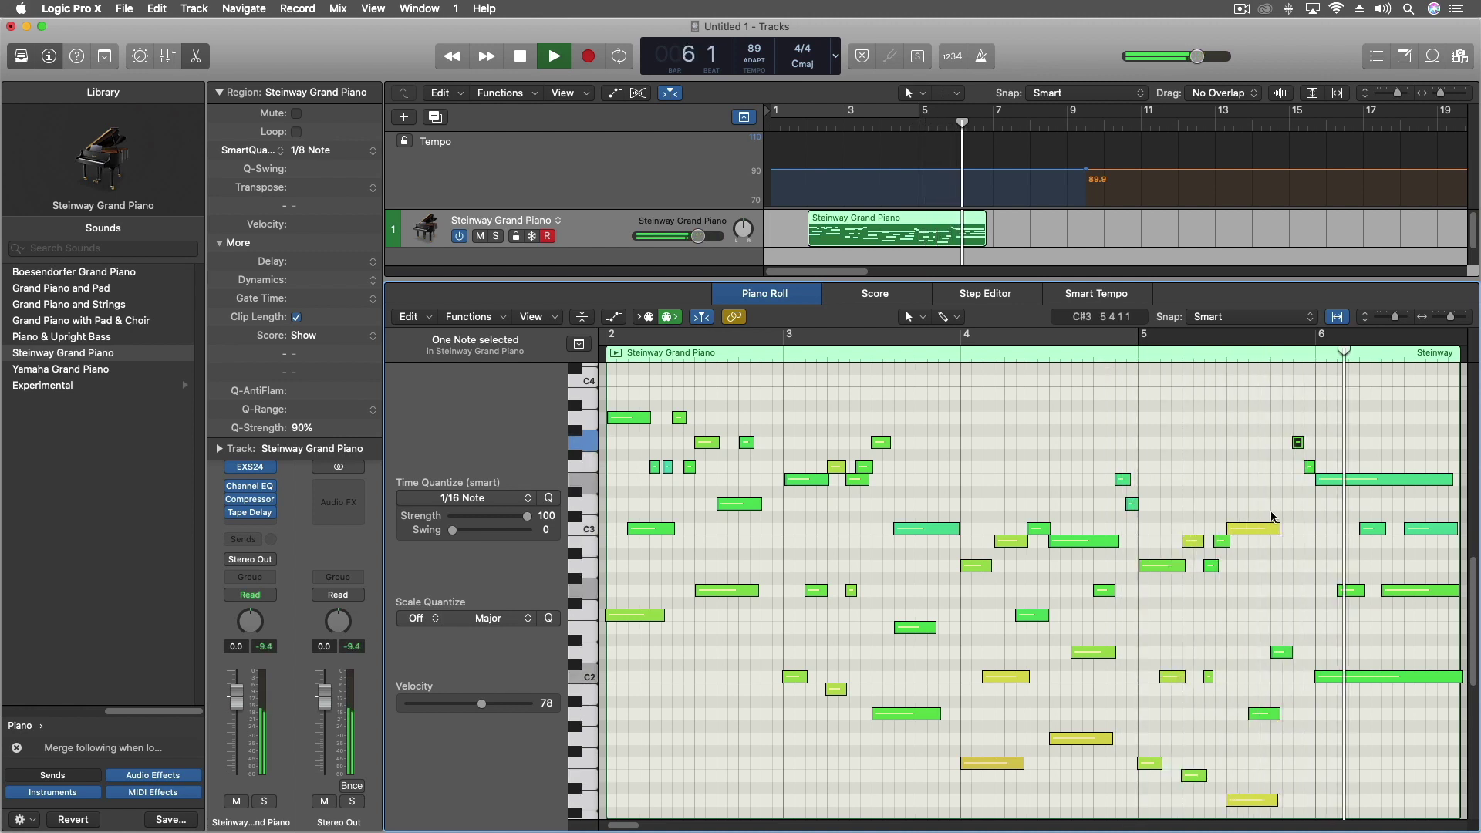
key("space")
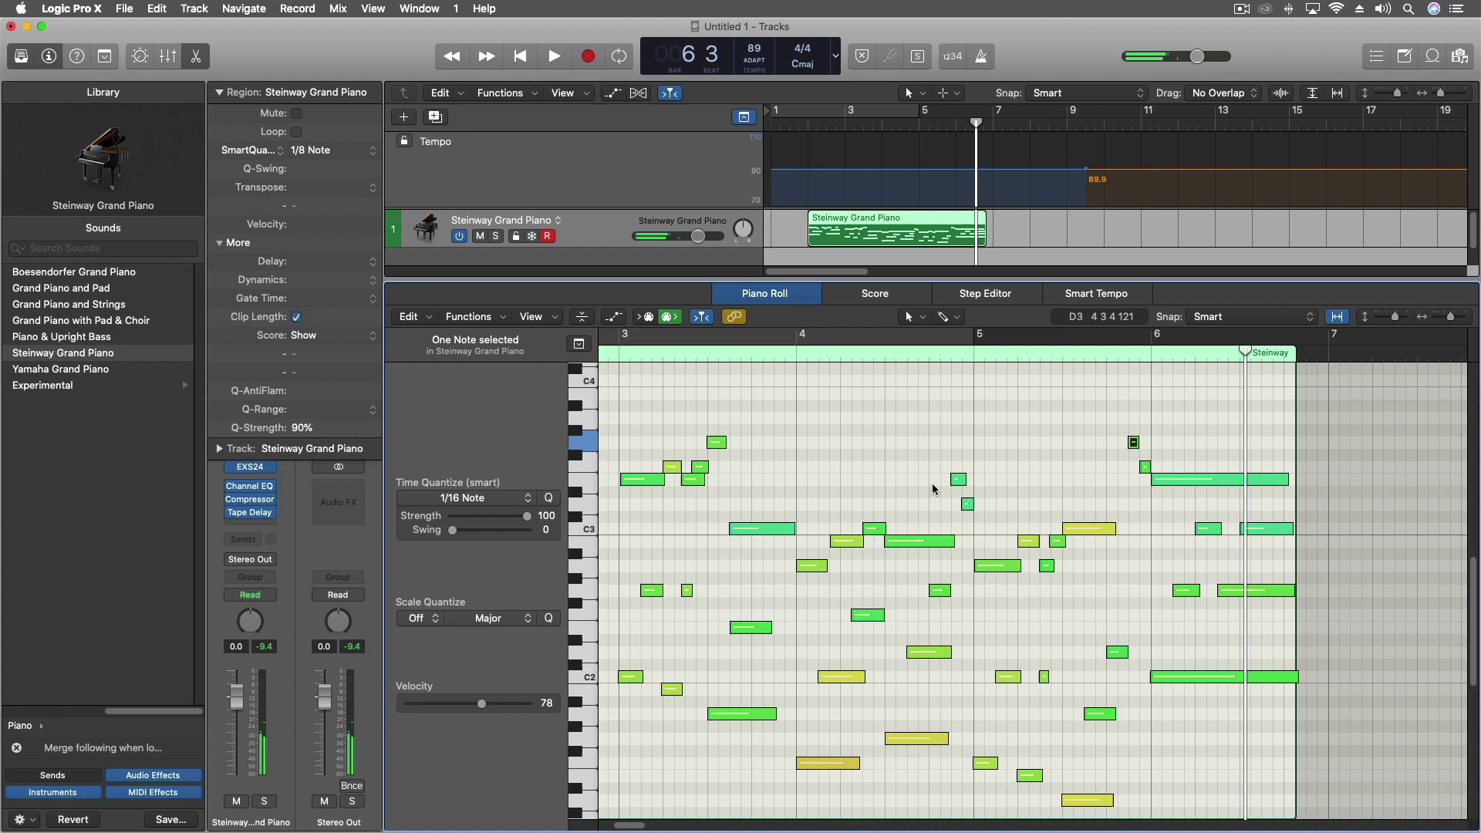
left_click(906, 355)
key("space")
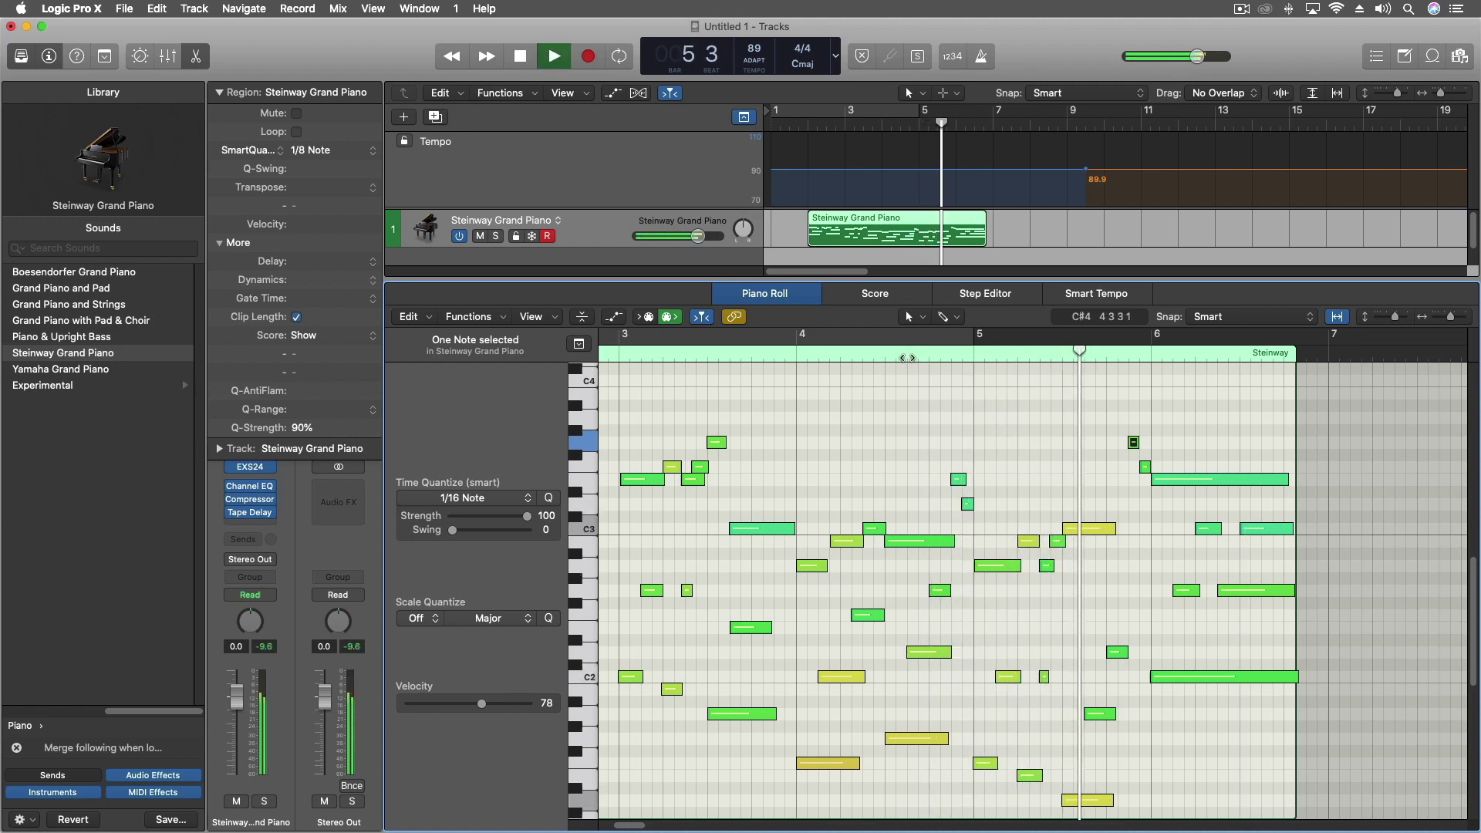
key("space")
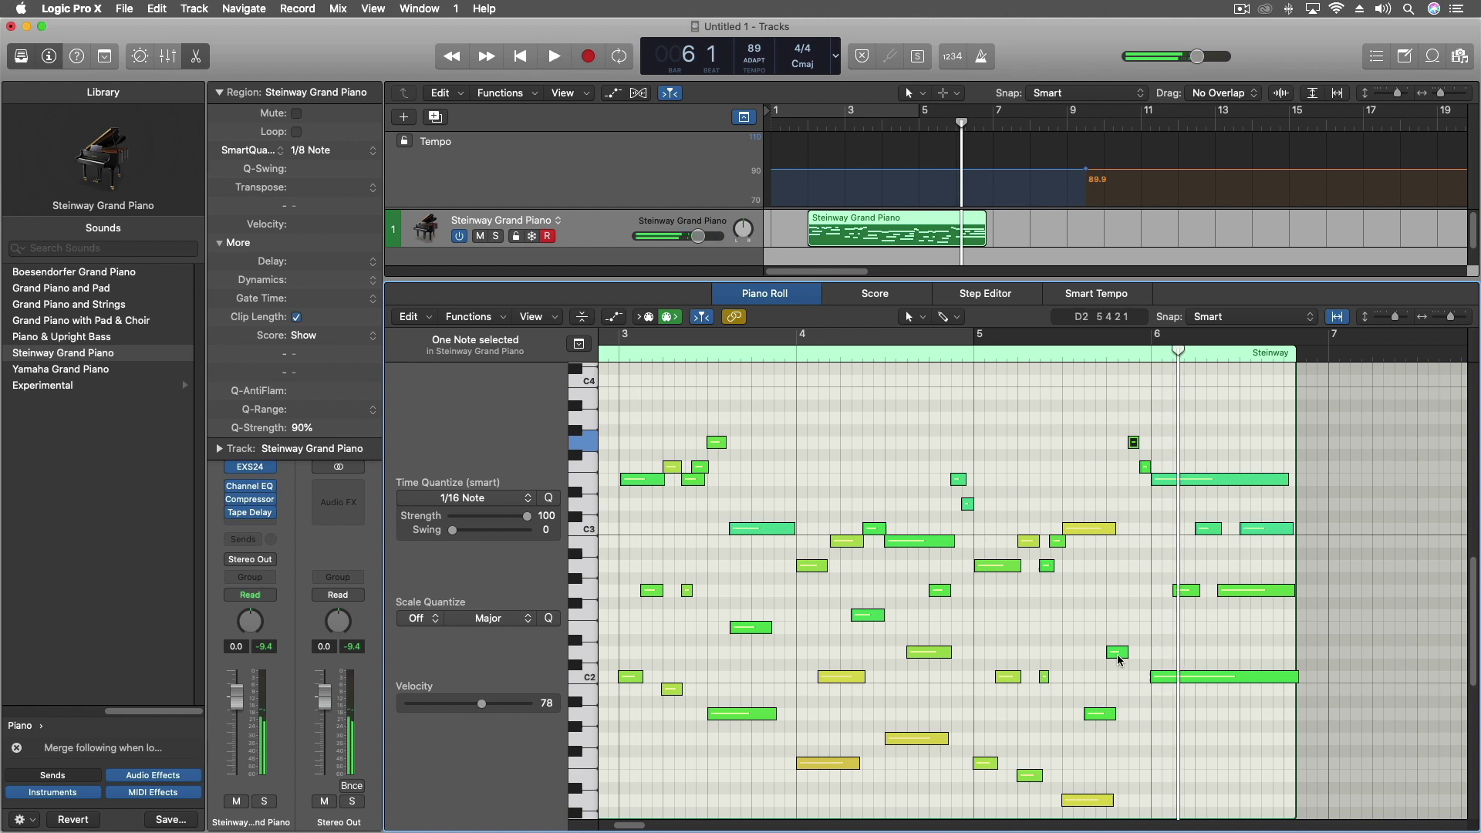
Shorten the short D2 note from its start and replay from bar 5.
left_click(1116, 652)
left_click_drag(1121, 654, 1127, 653)
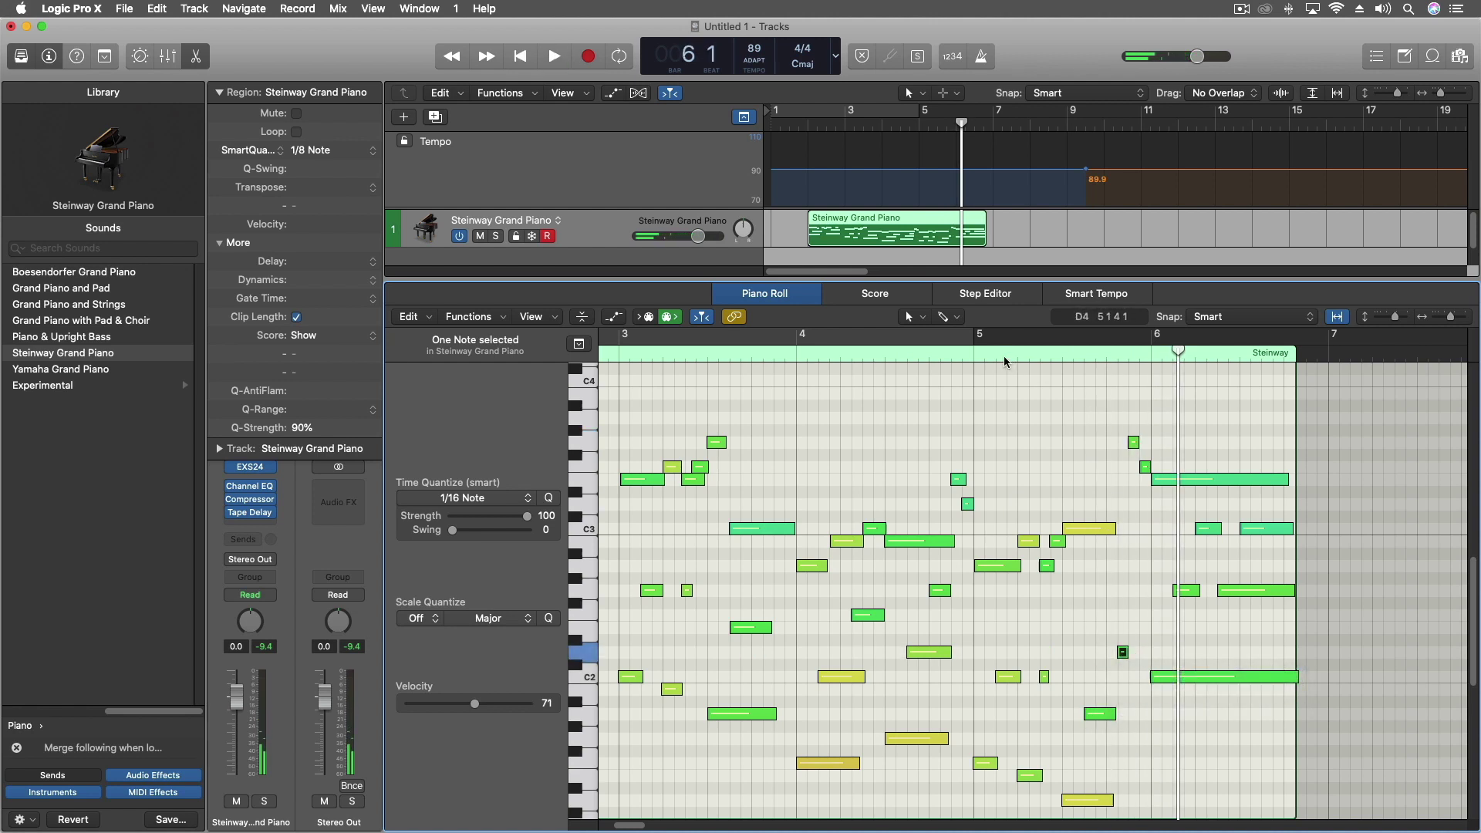
key("comma")
key("space")
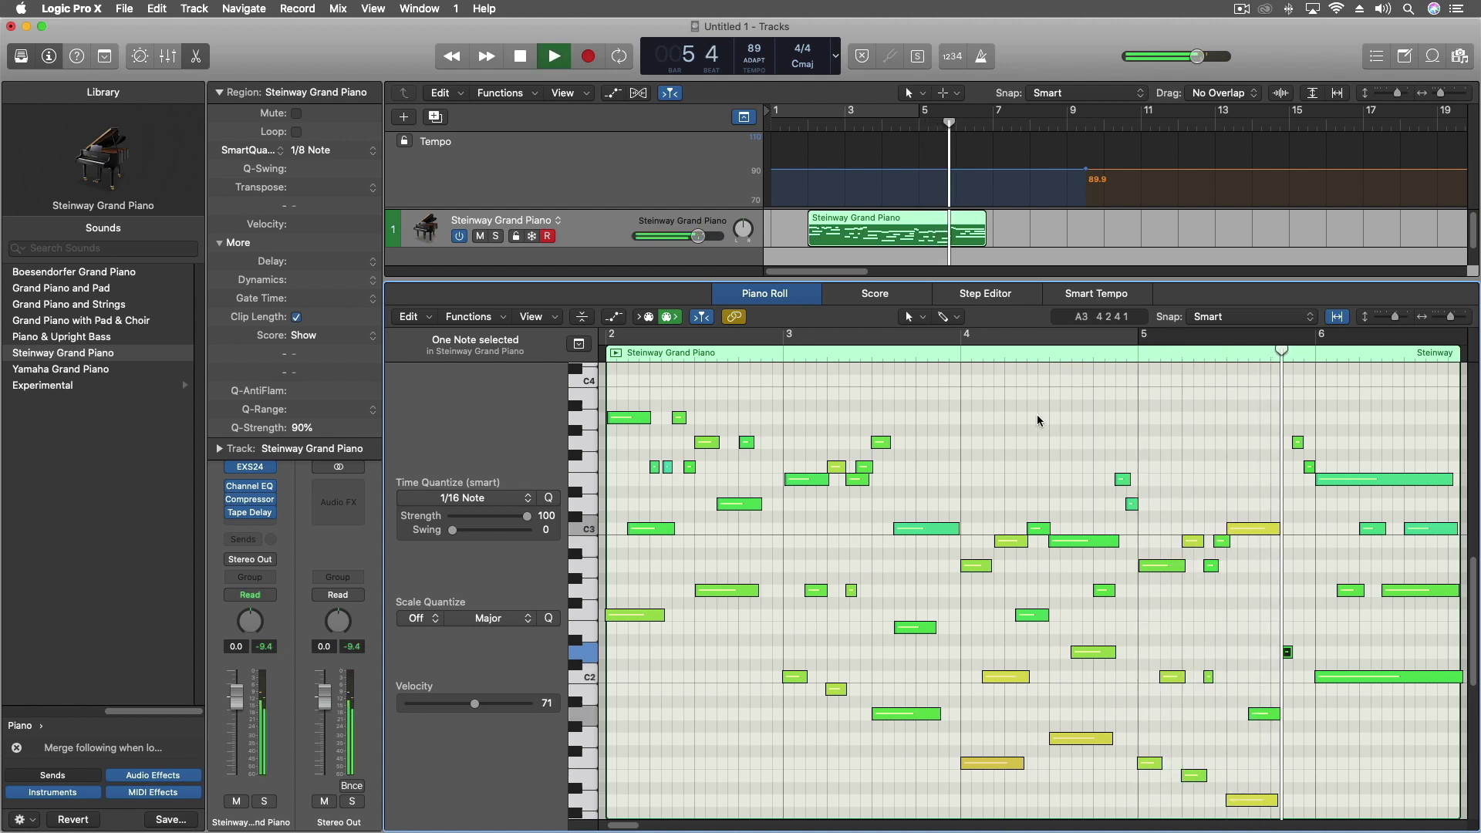
key("space")
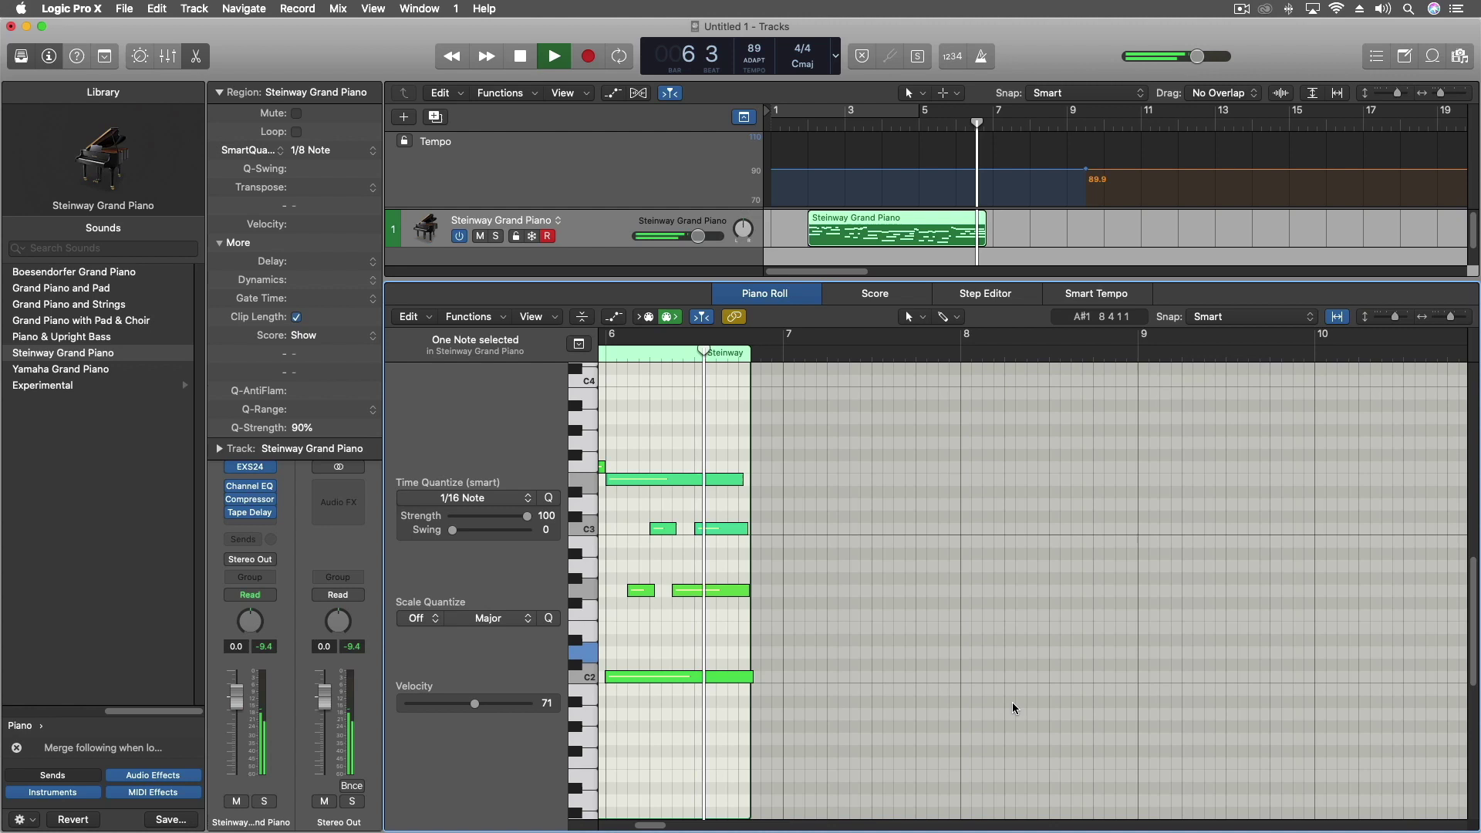
Move the low note slightly later to 5 4 3 1 and audition the change around bar 5.
scroll(849, 678, "left", 5)
left_click_drag(859, 712, 869, 713)
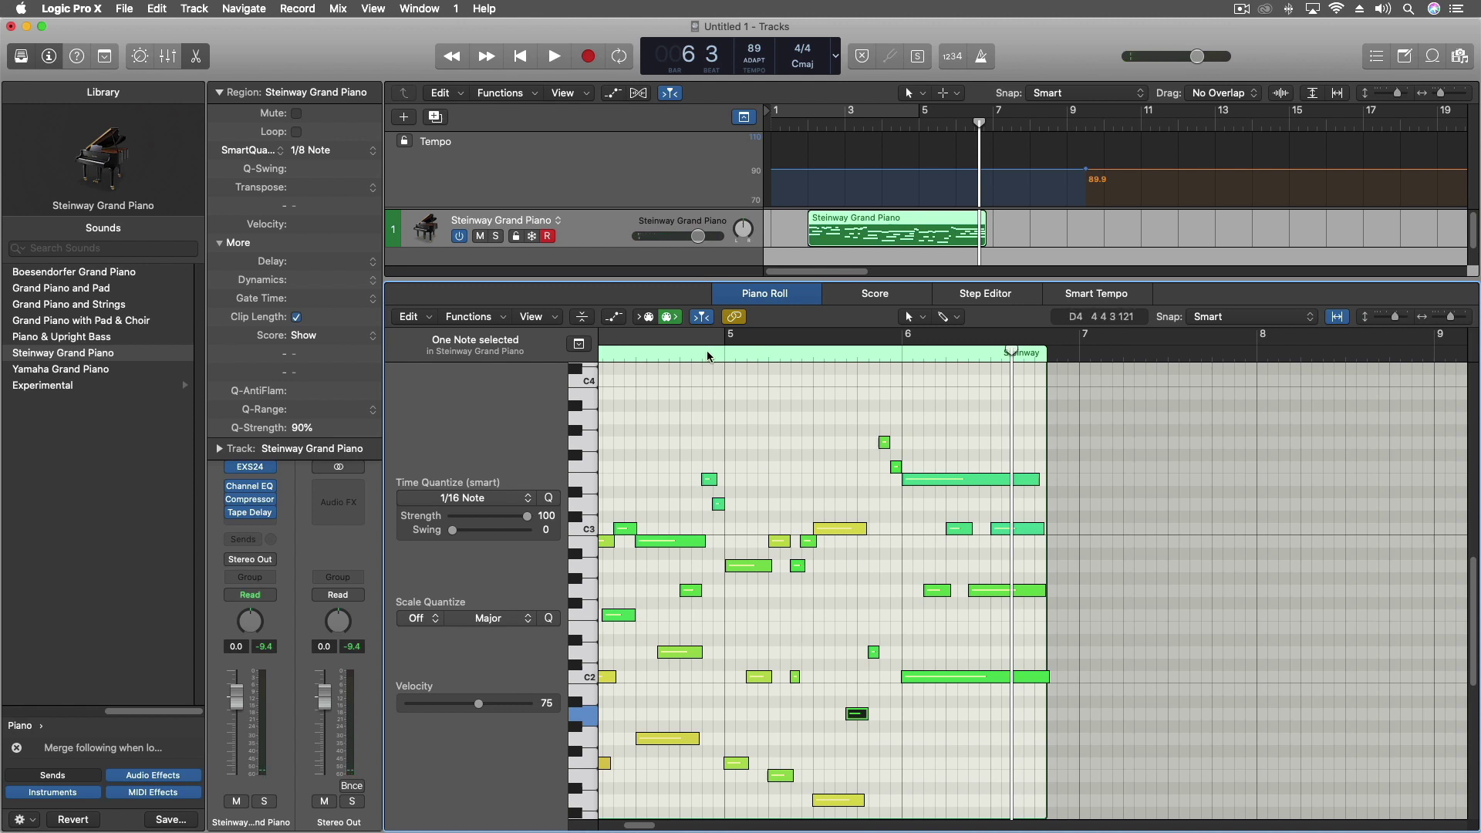
key("comma")
key("comma")
left_click(1244, 354)
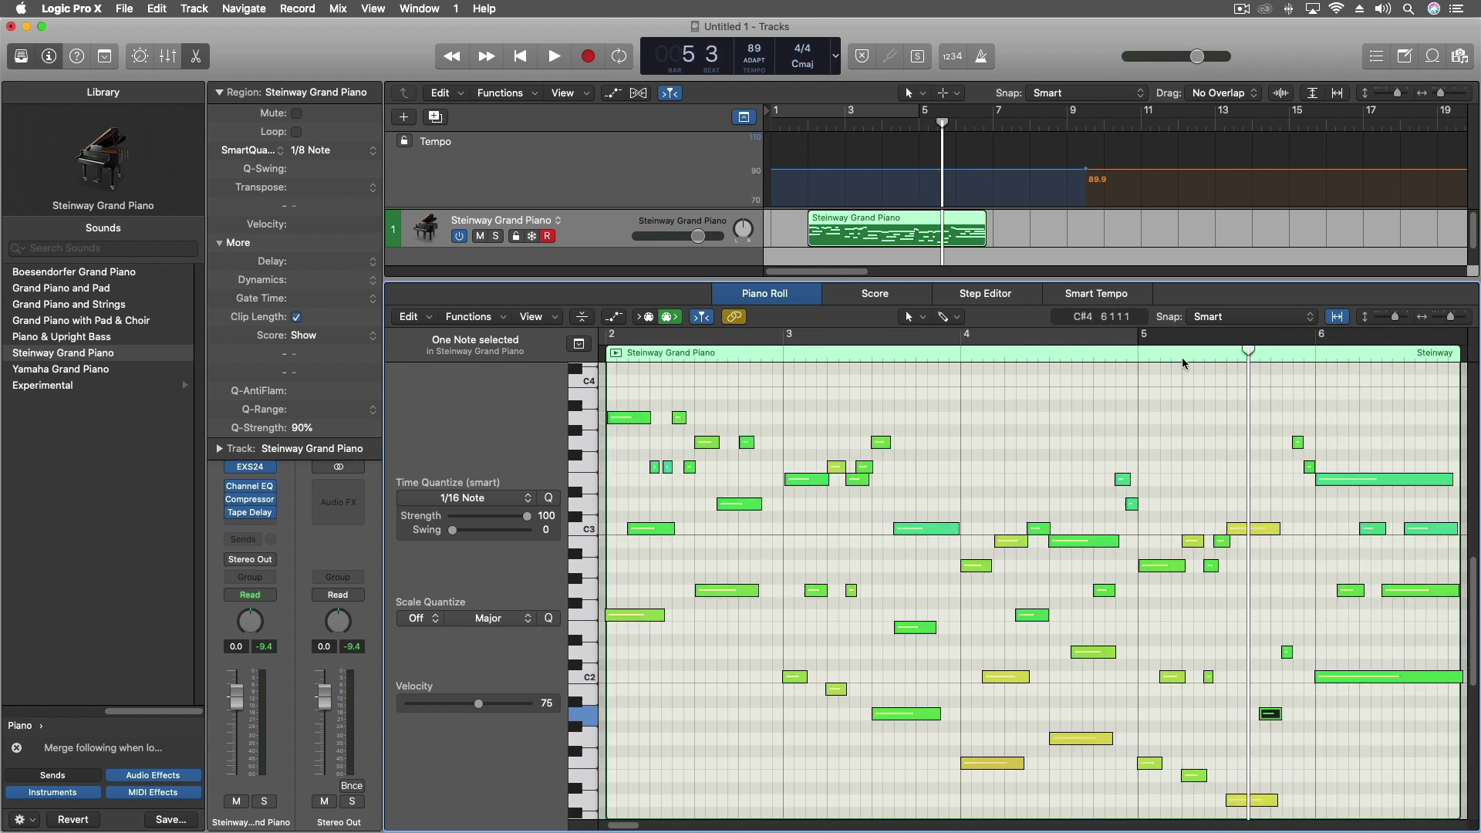
left_click(1137, 357)
key("space")
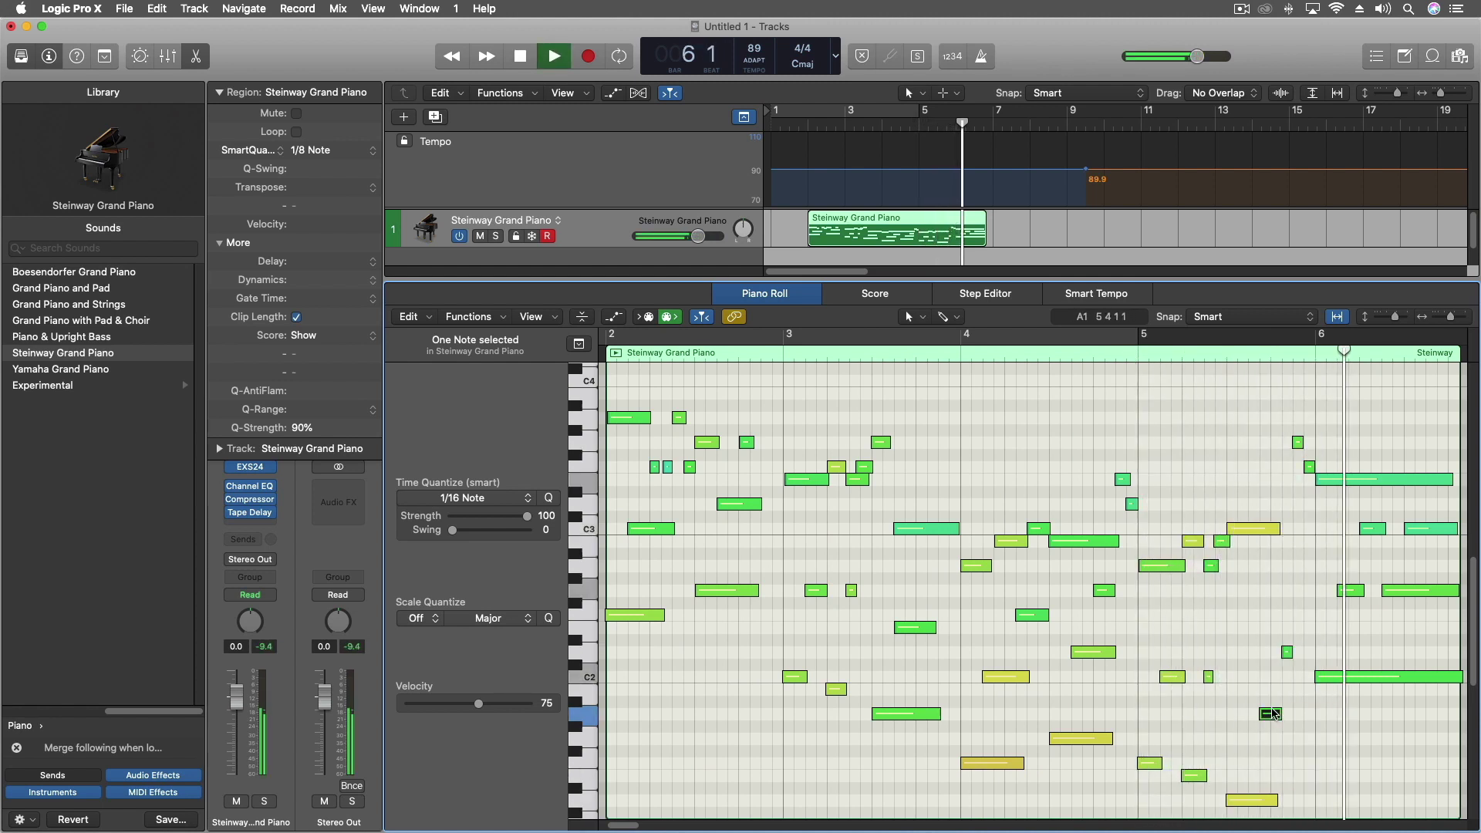
key("space")
Step through the following notes and play the piano part from about bar 4.7.
key("Right")
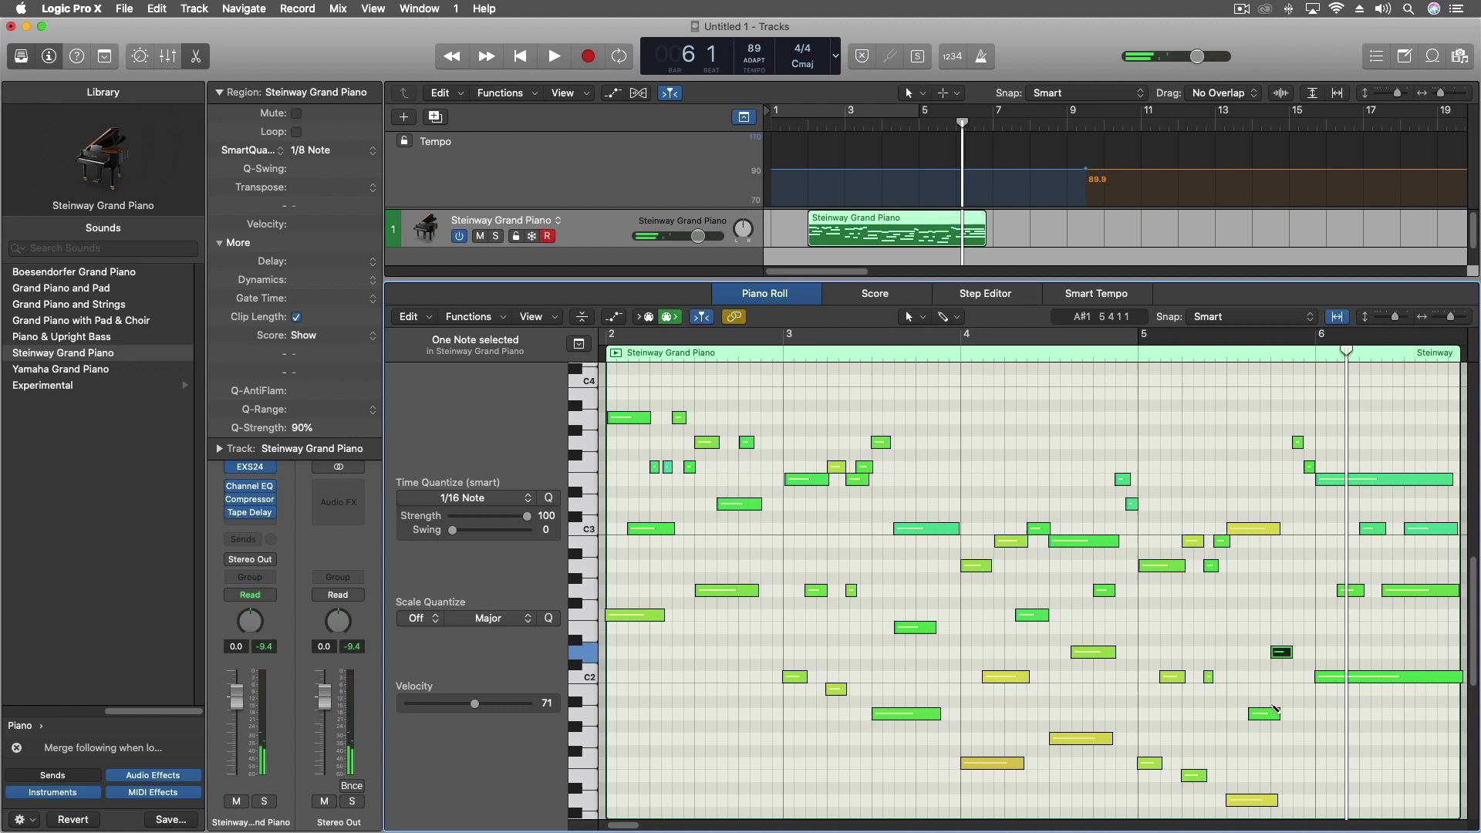
key("Right")
key("Right")
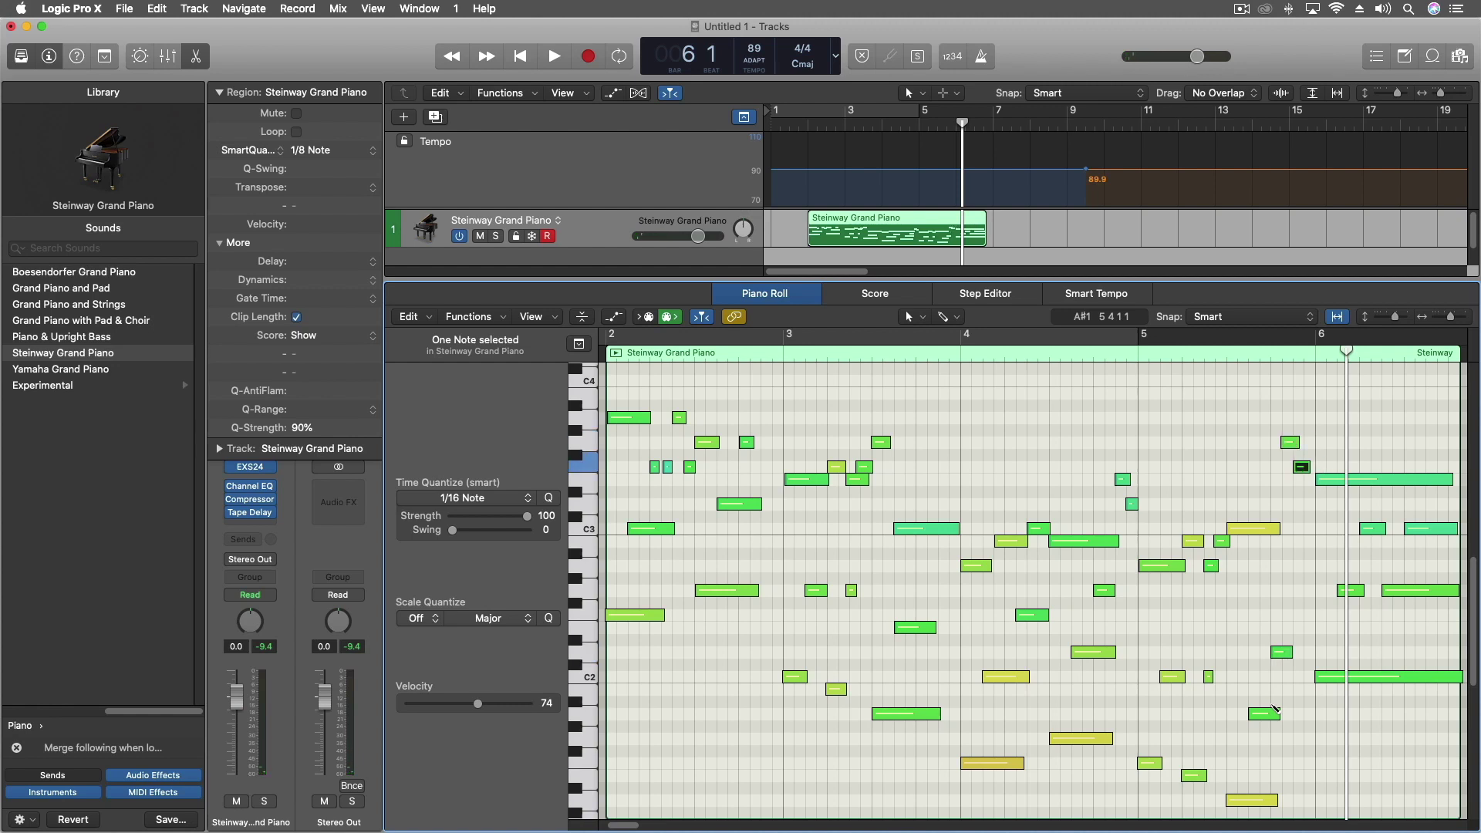
key("Right")
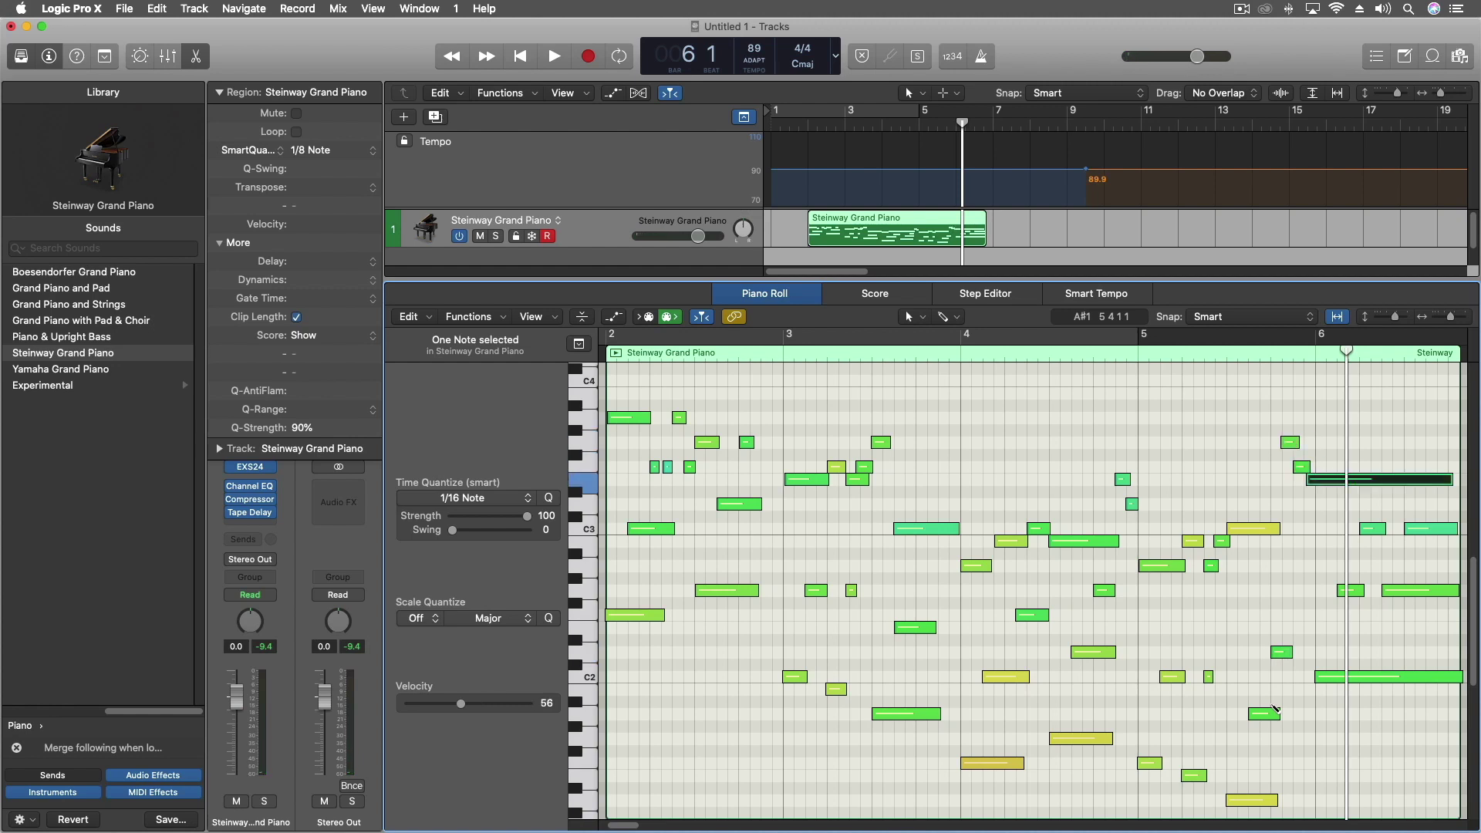
double_click(1088, 354)
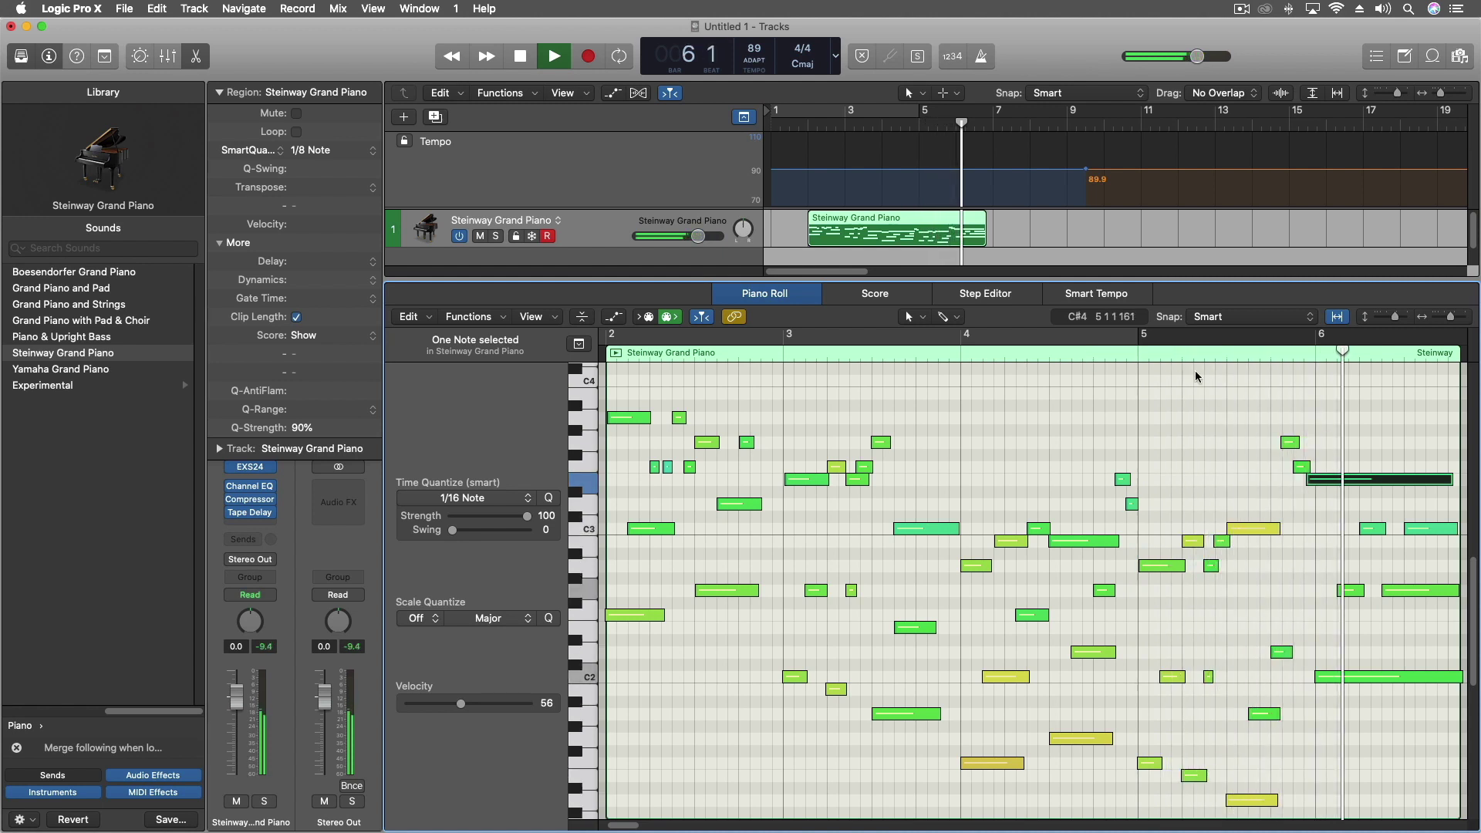
key("space")
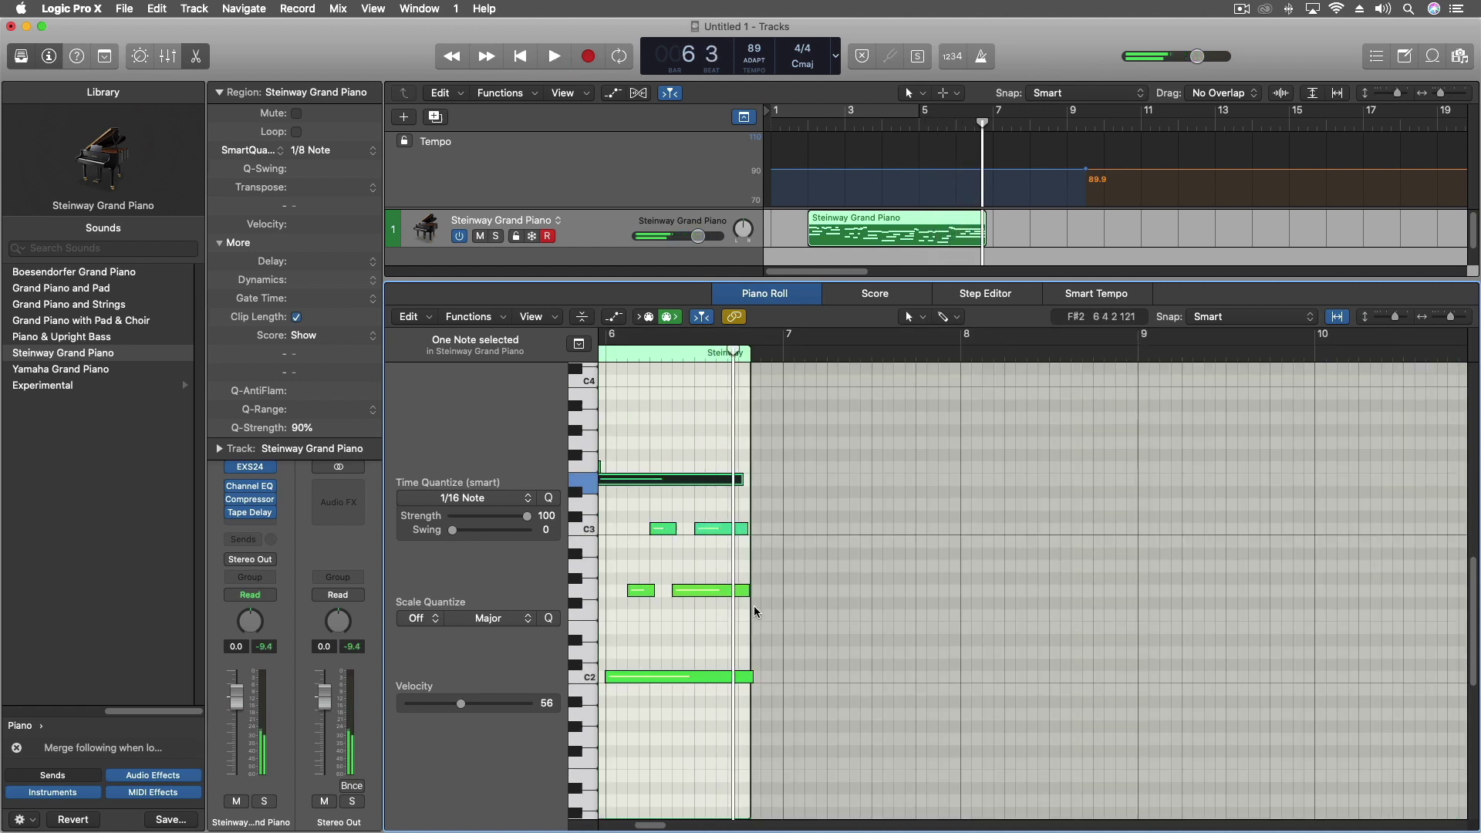
scroll(755, 611, "left", 10)
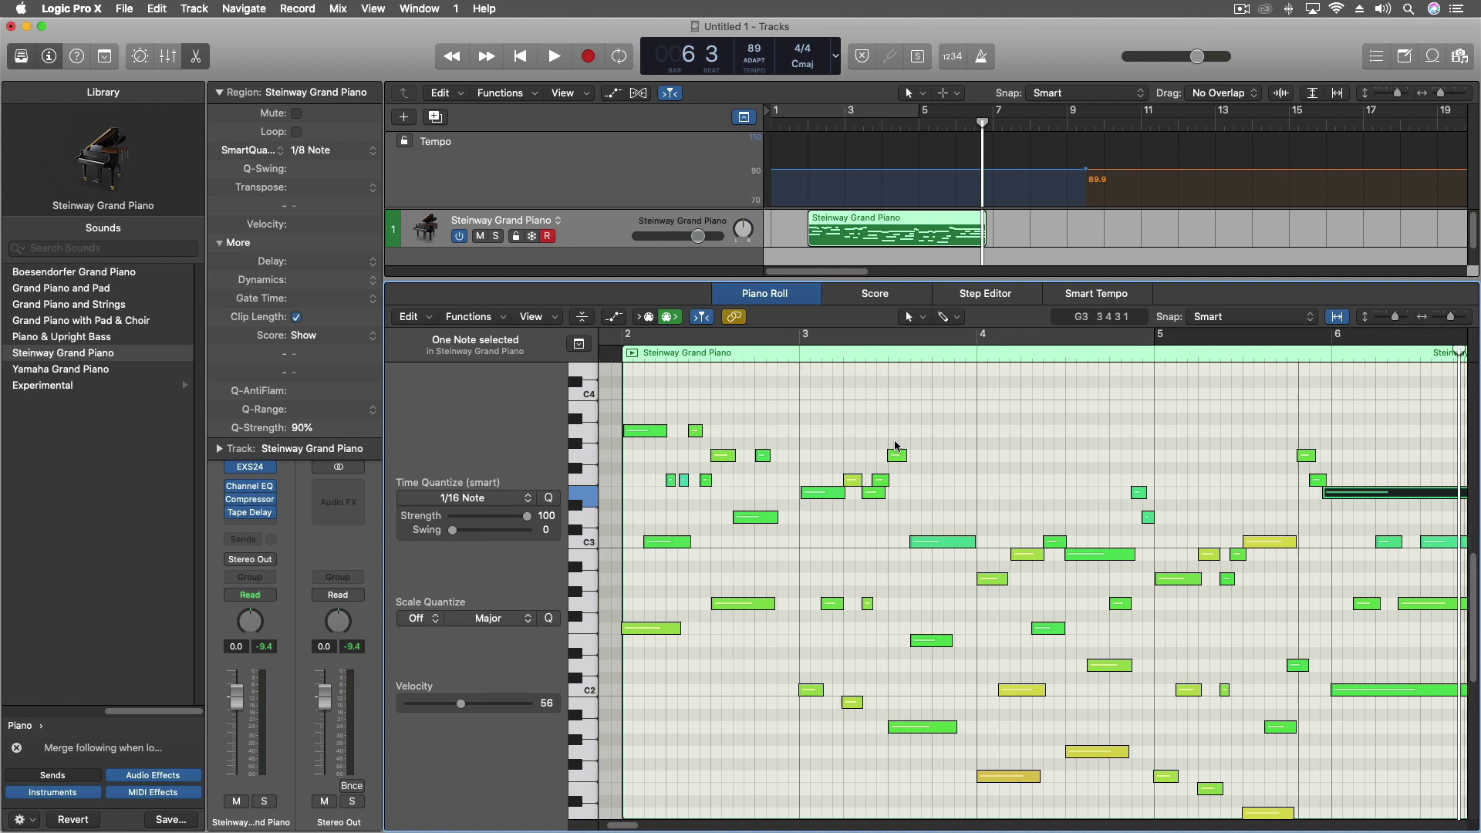
left_click(1087, 295)
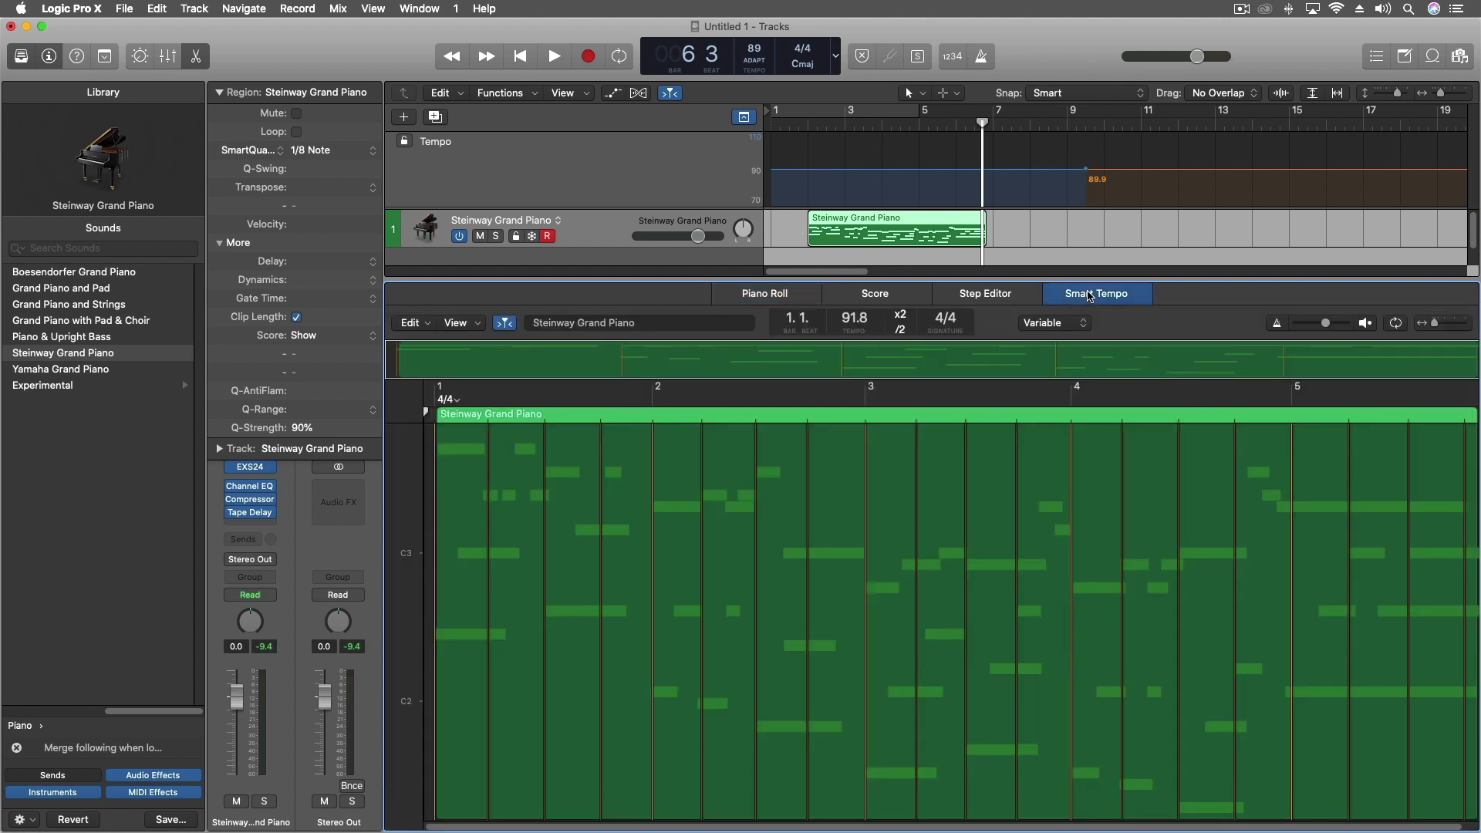
left_click(764, 301)
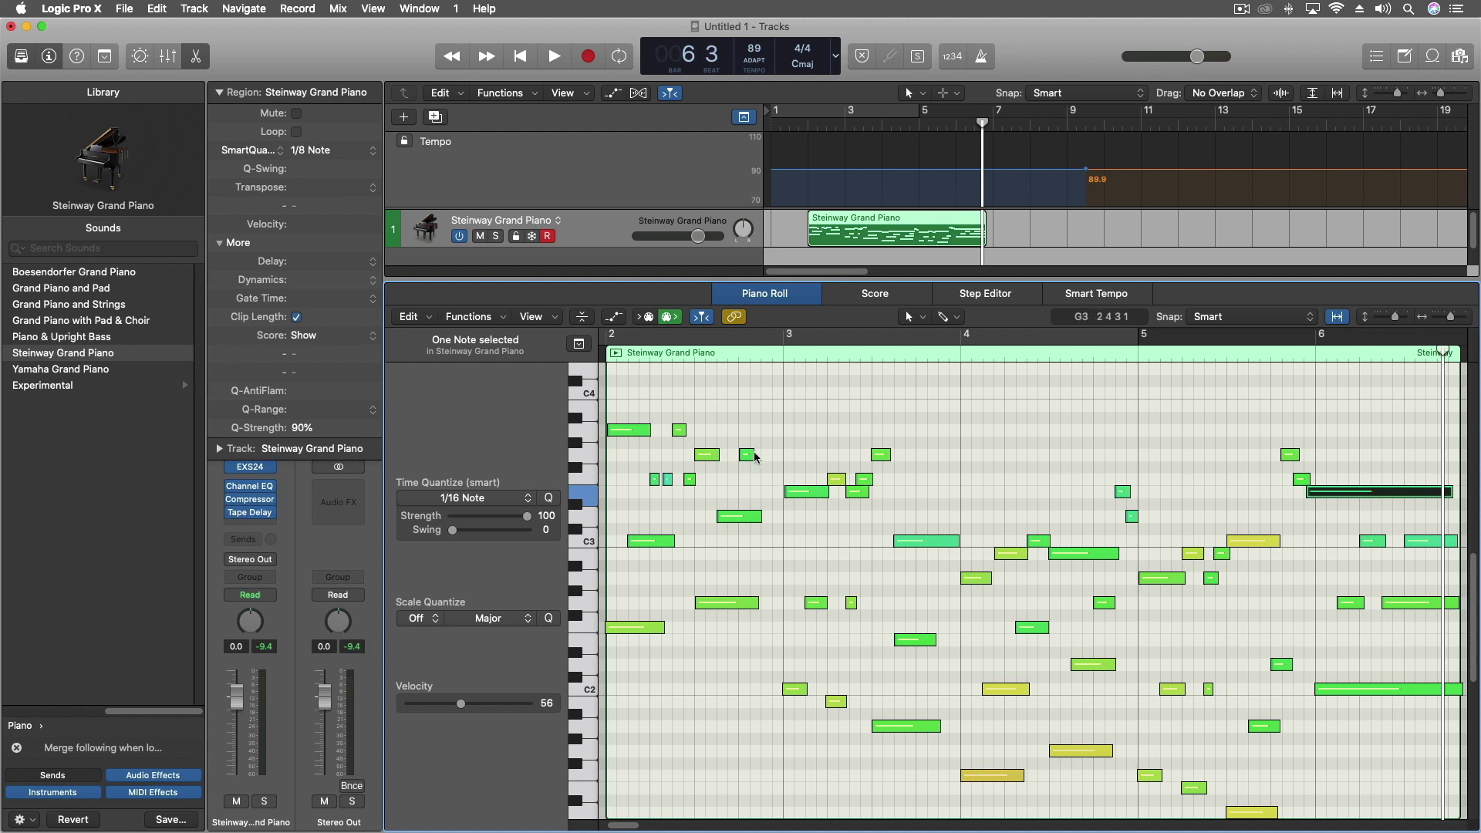
Shorten the E3 note near bar 3 and review the region's quantize modes without changing them.
scroll(792, 436, "left", 3)
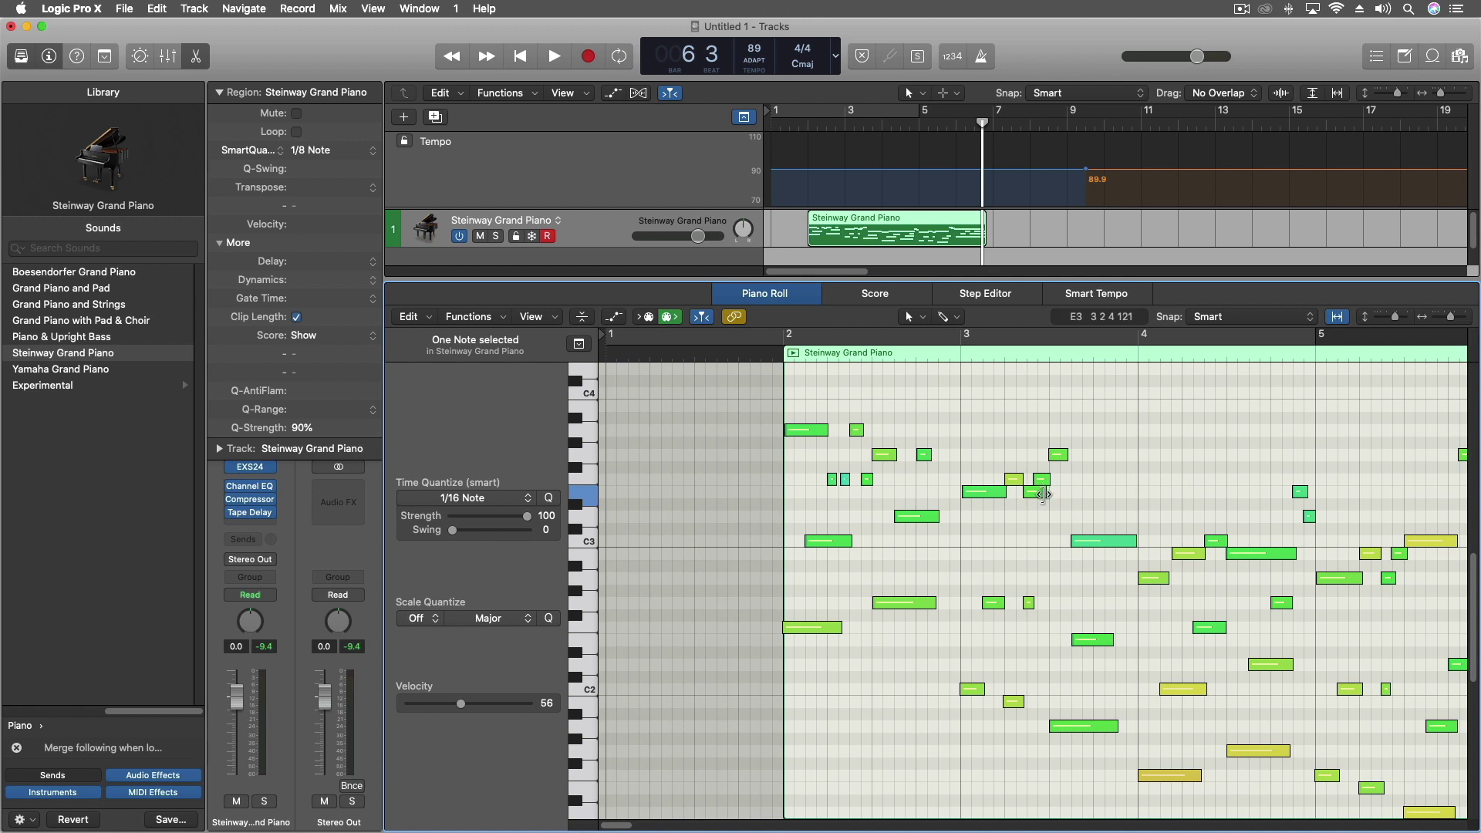
left_click_drag(1043, 494, 1045, 494)
left_click_drag(1044, 494, 1033, 495)
left_click(264, 150)
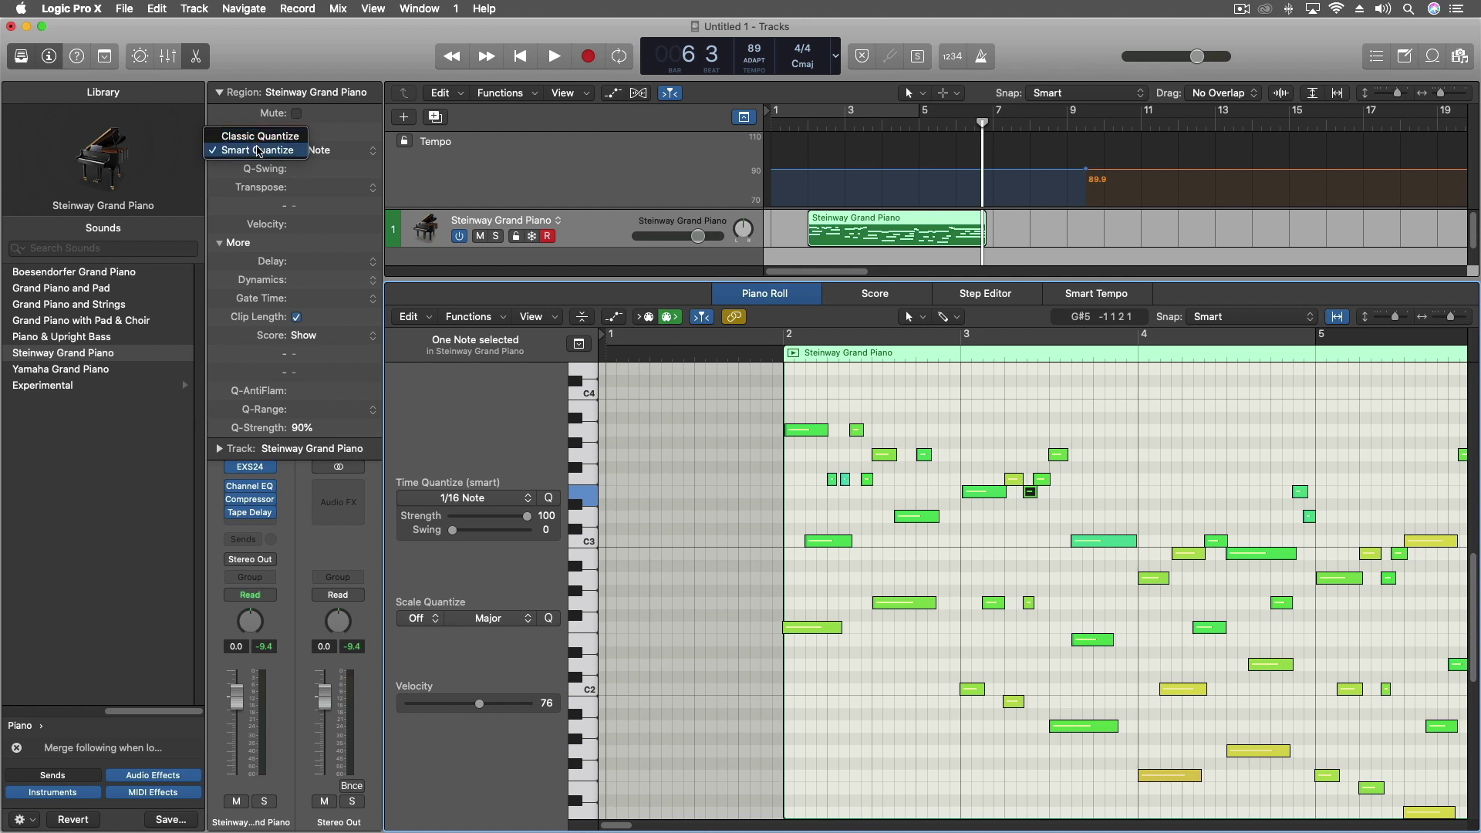
left_click(692, 448)
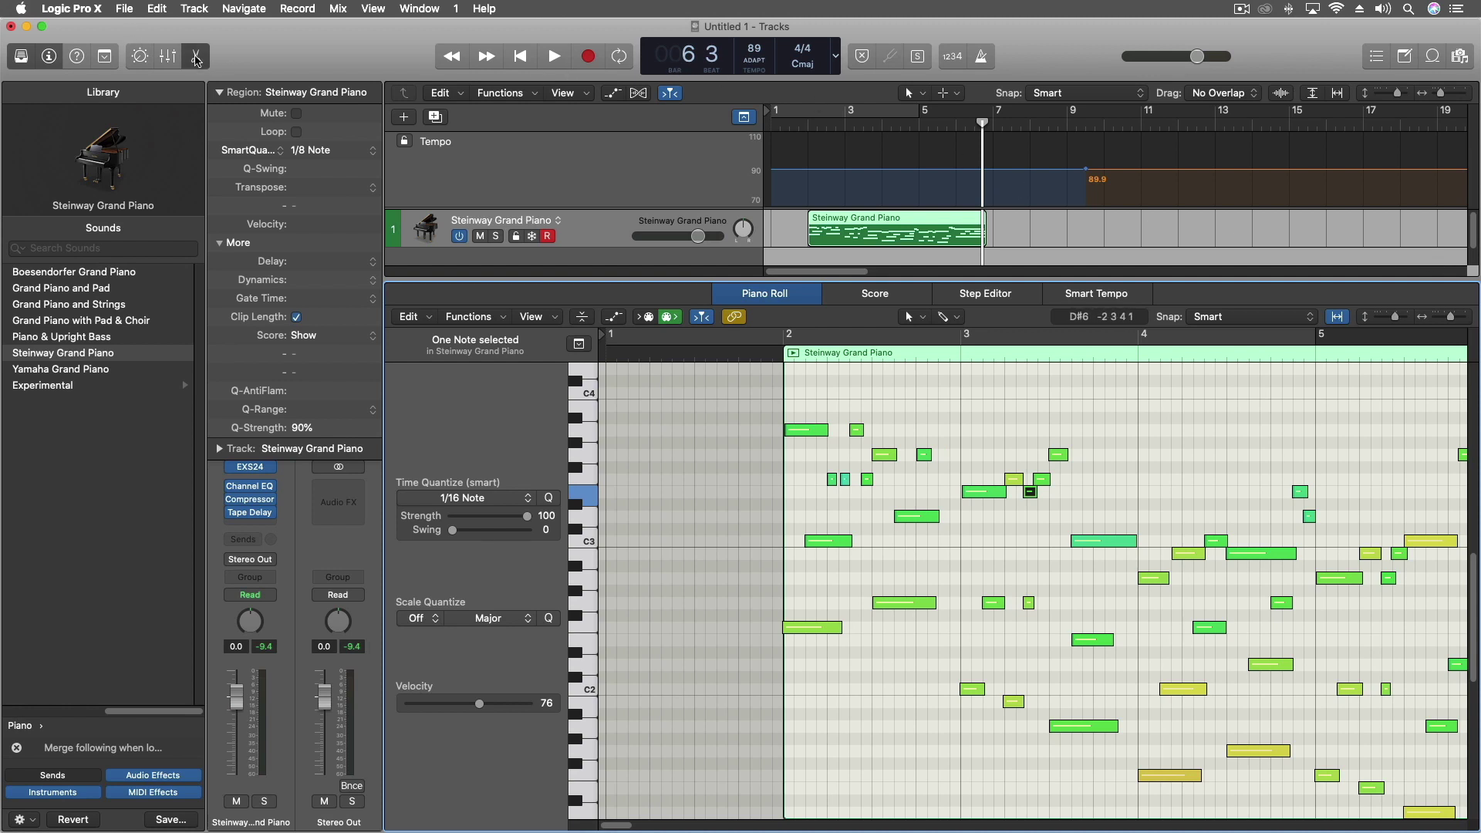
Close the editor, move the piano region to start at bar 1, and add a Drummer track.
left_click(196, 57)
left_click_drag(891, 218, 855, 221)
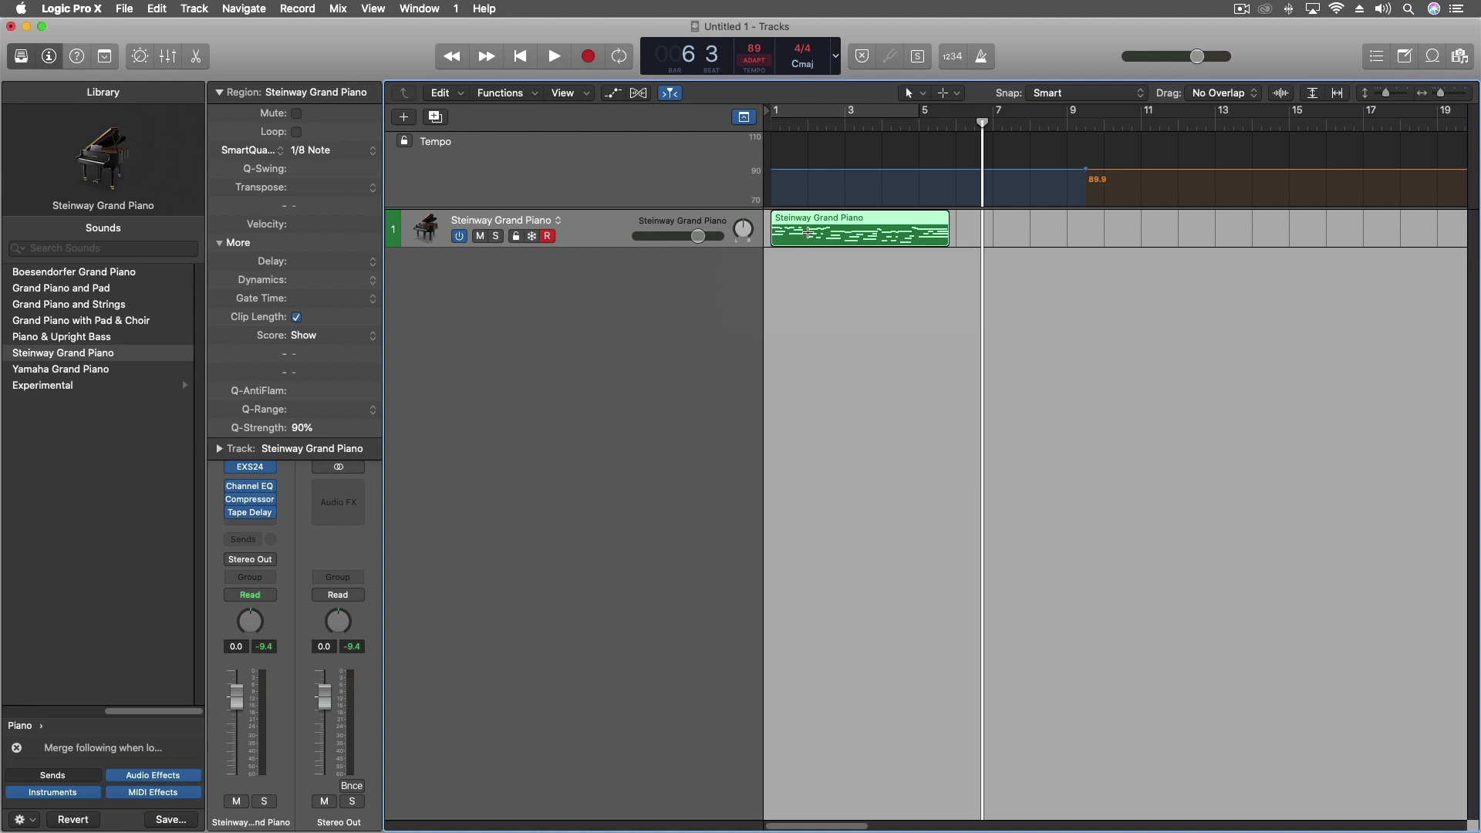
left_click(187, 8)
left_click(231, 71)
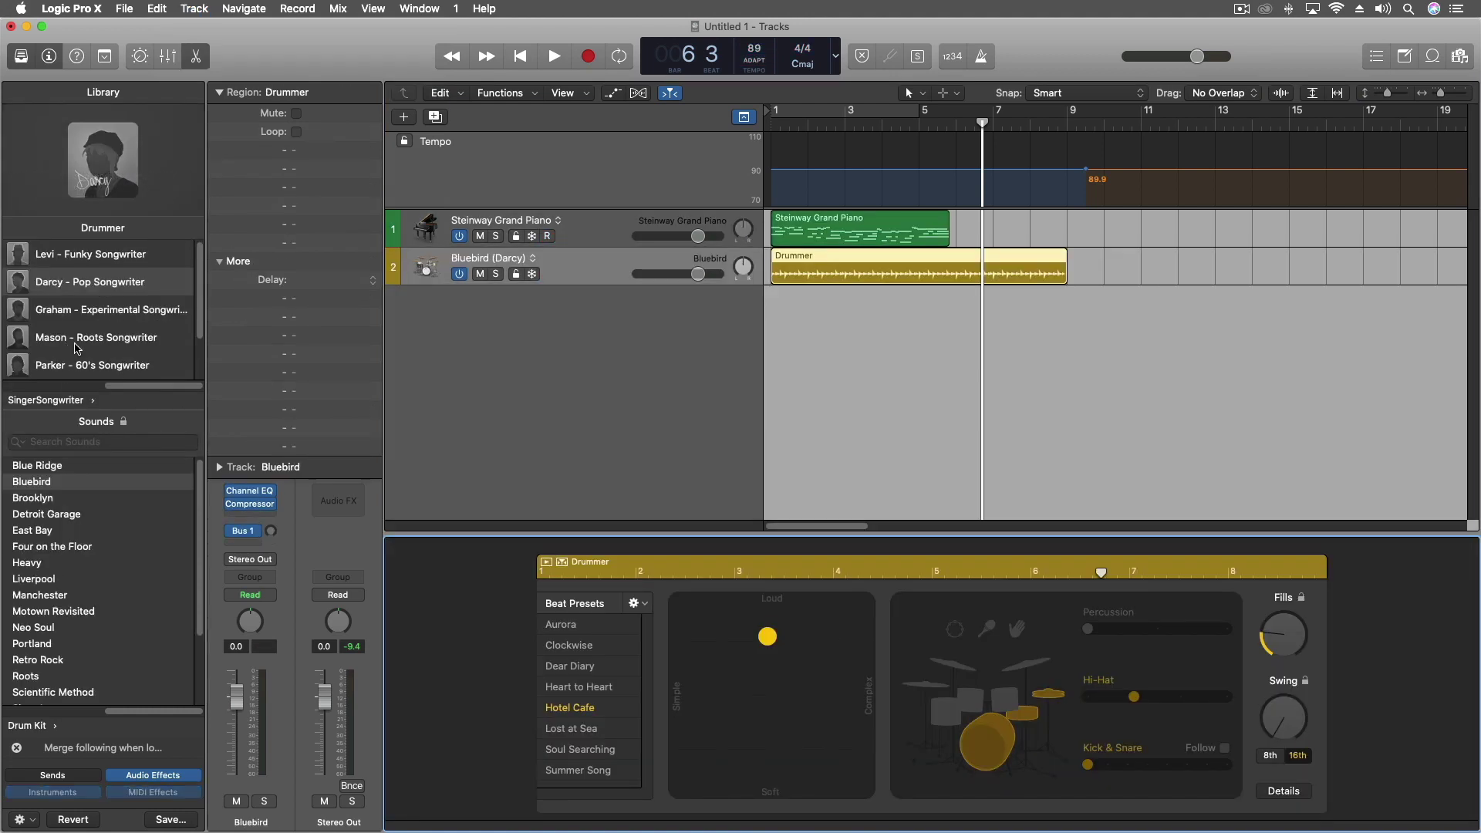
Switch the drummer to Mason – Roots Songwriter with the Old Growth preset and play from the start.
left_click(132, 340)
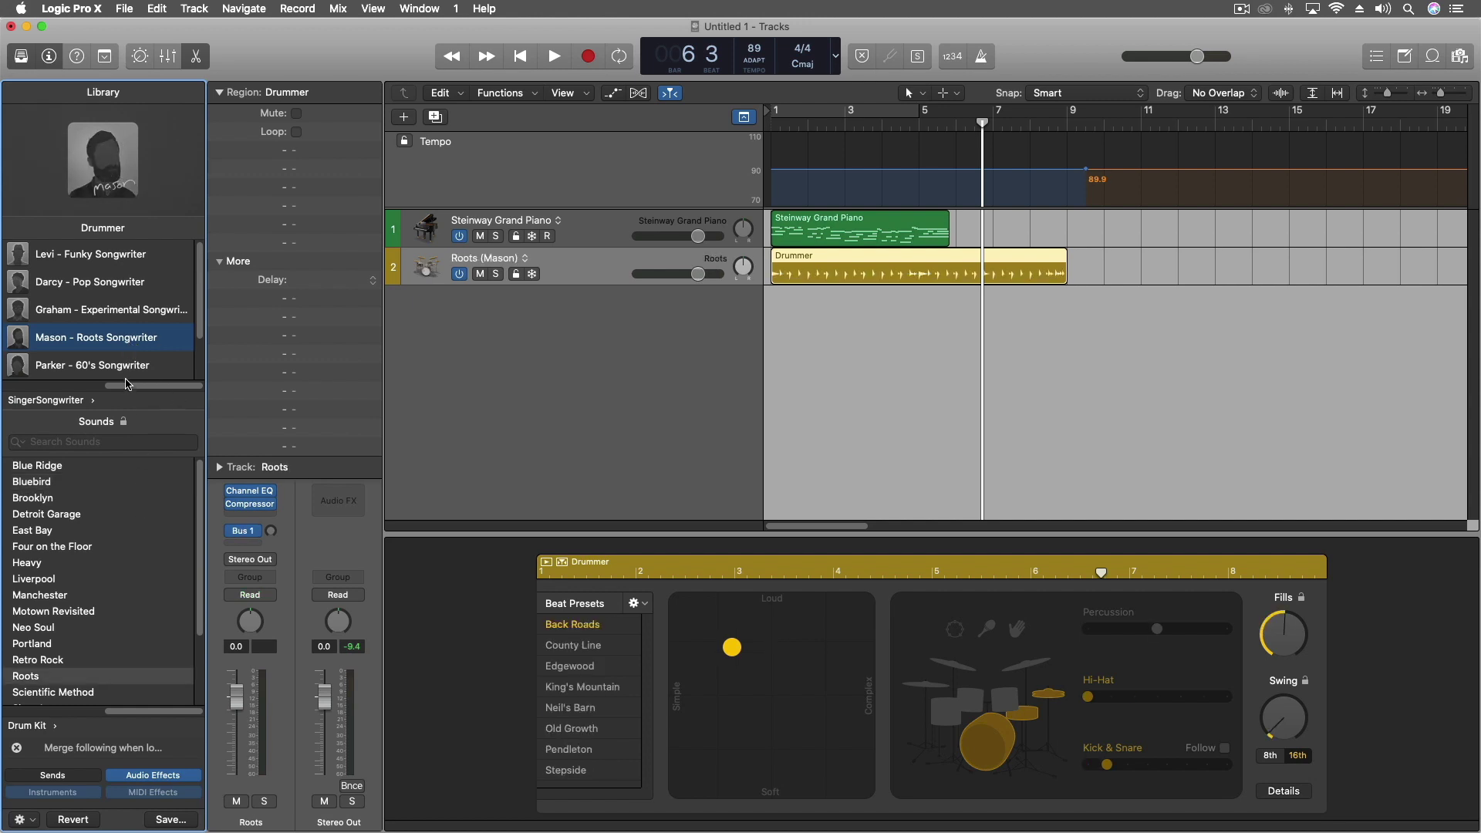
scroll(121, 365, "down", 1)
scroll(121, 365, "down", 2)
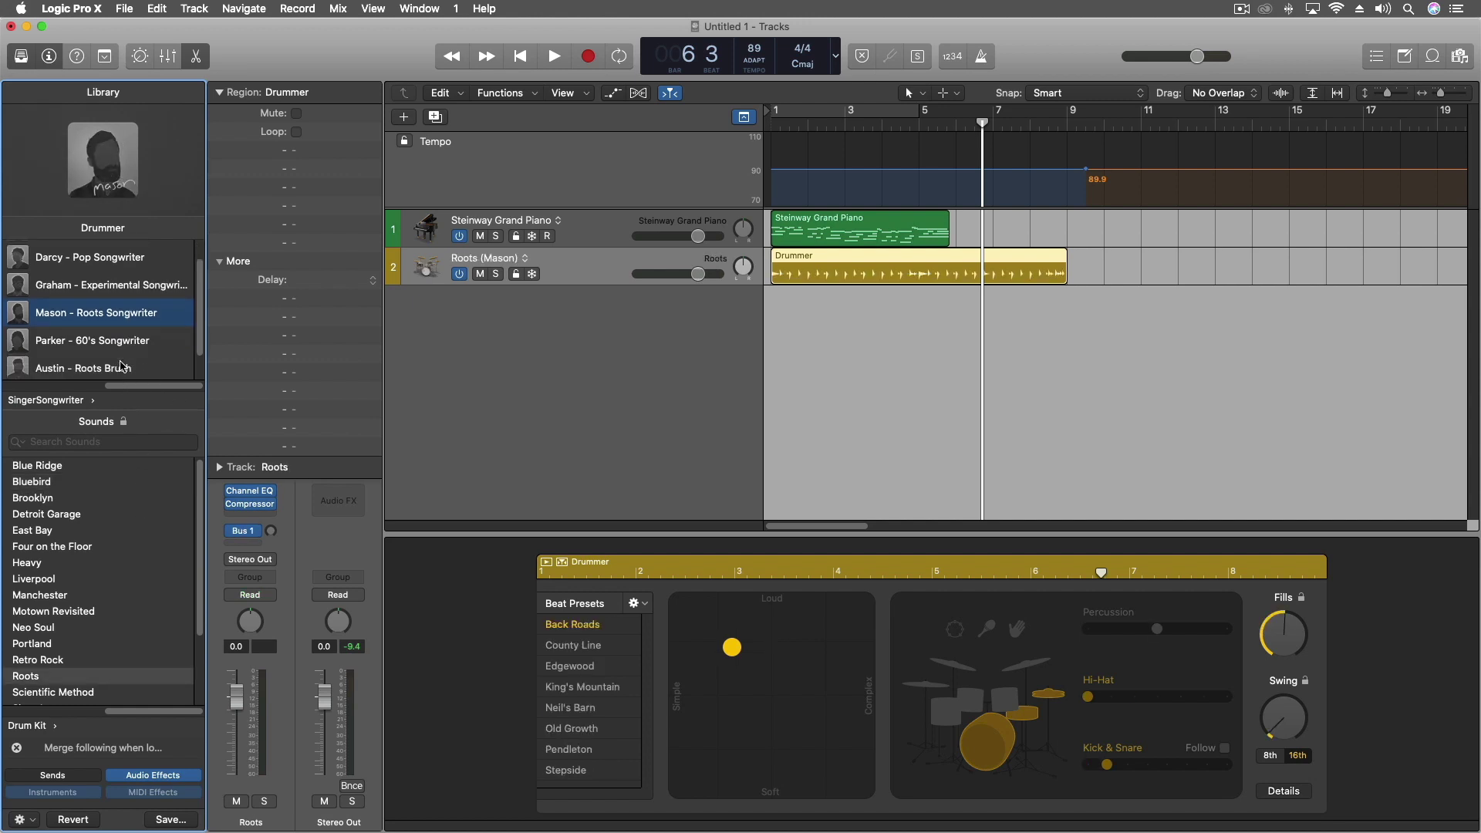
left_click(578, 725)
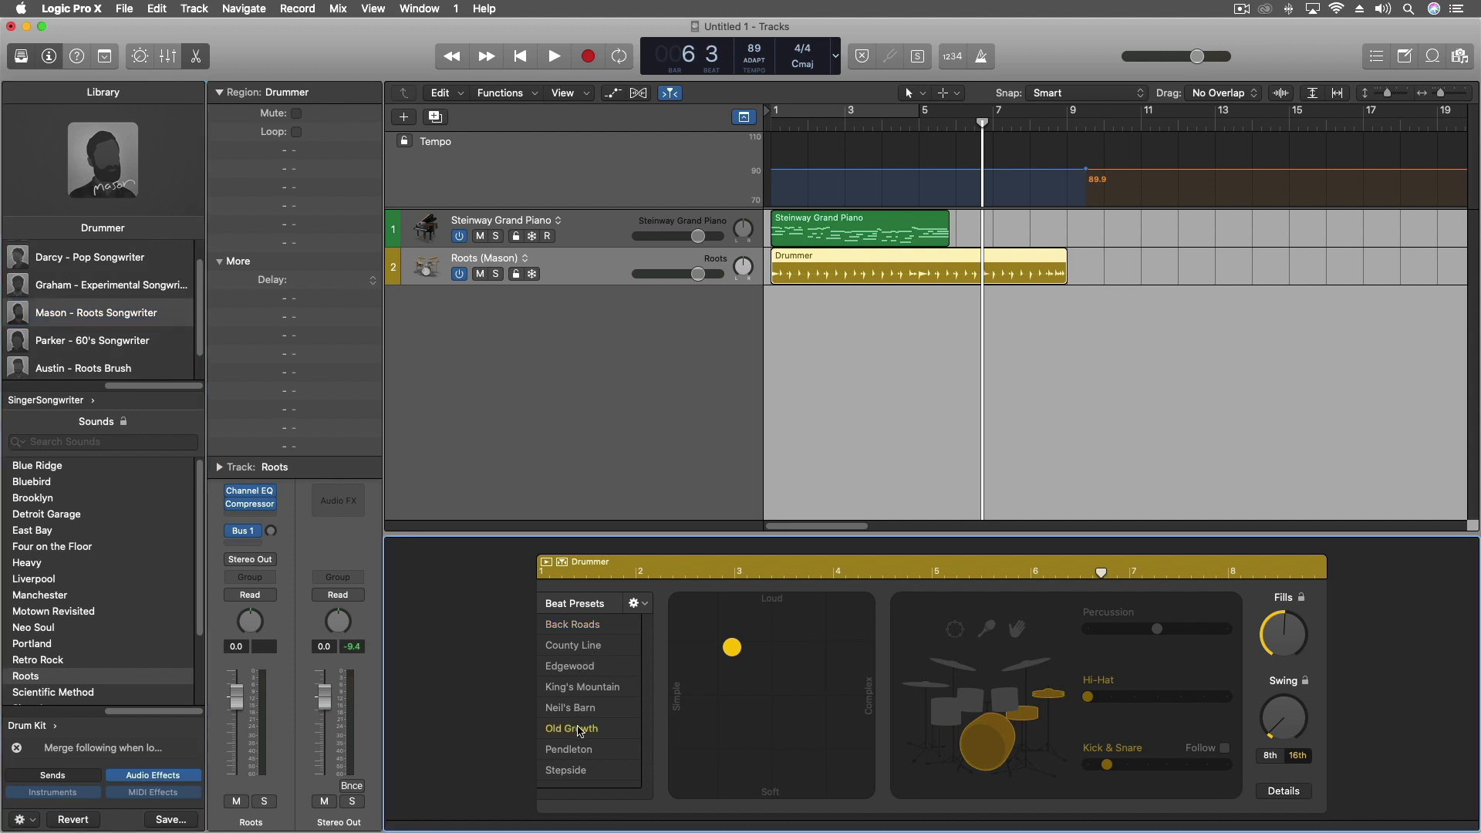
key("Return")
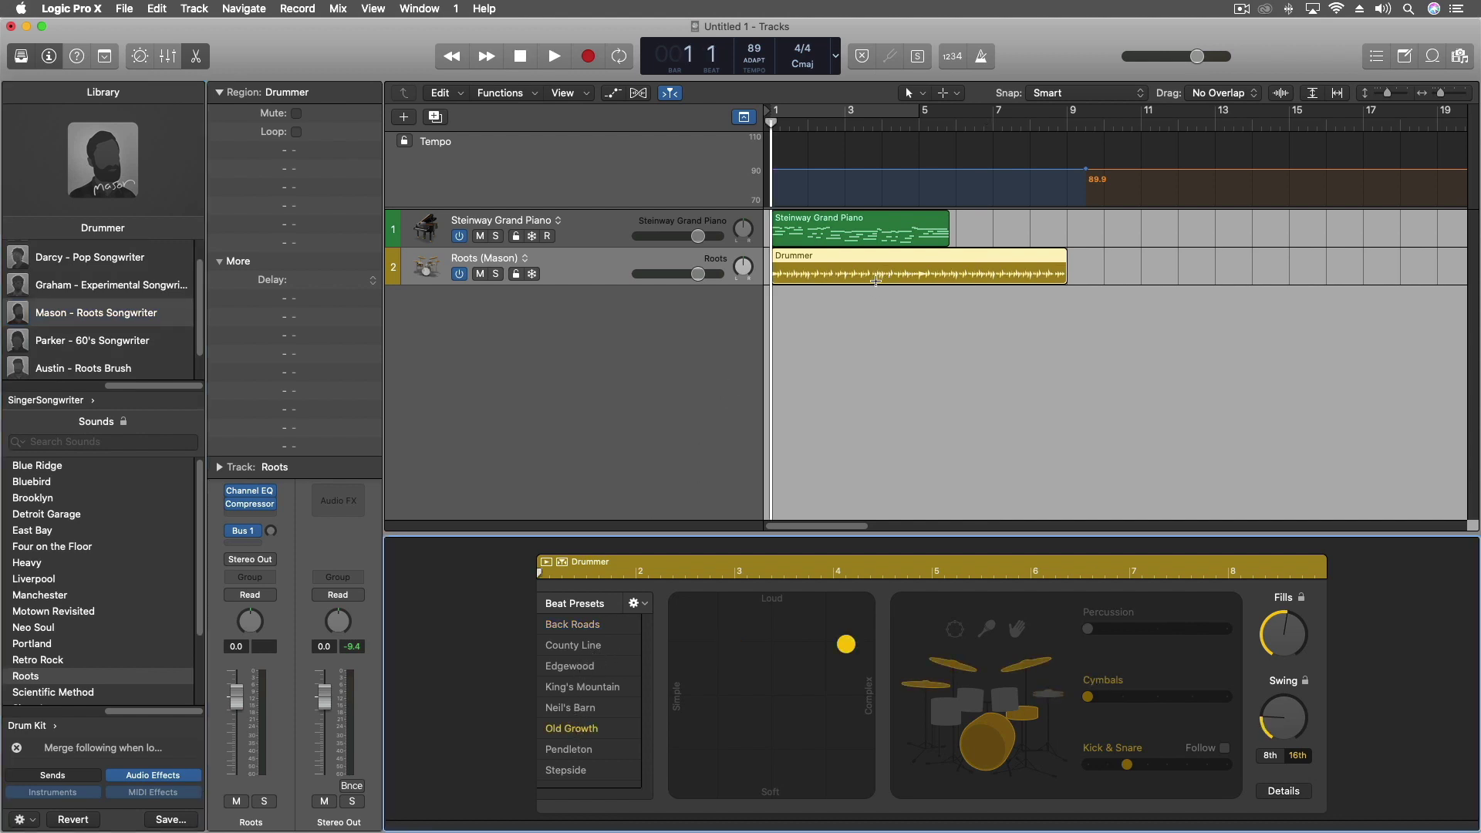
key("space")
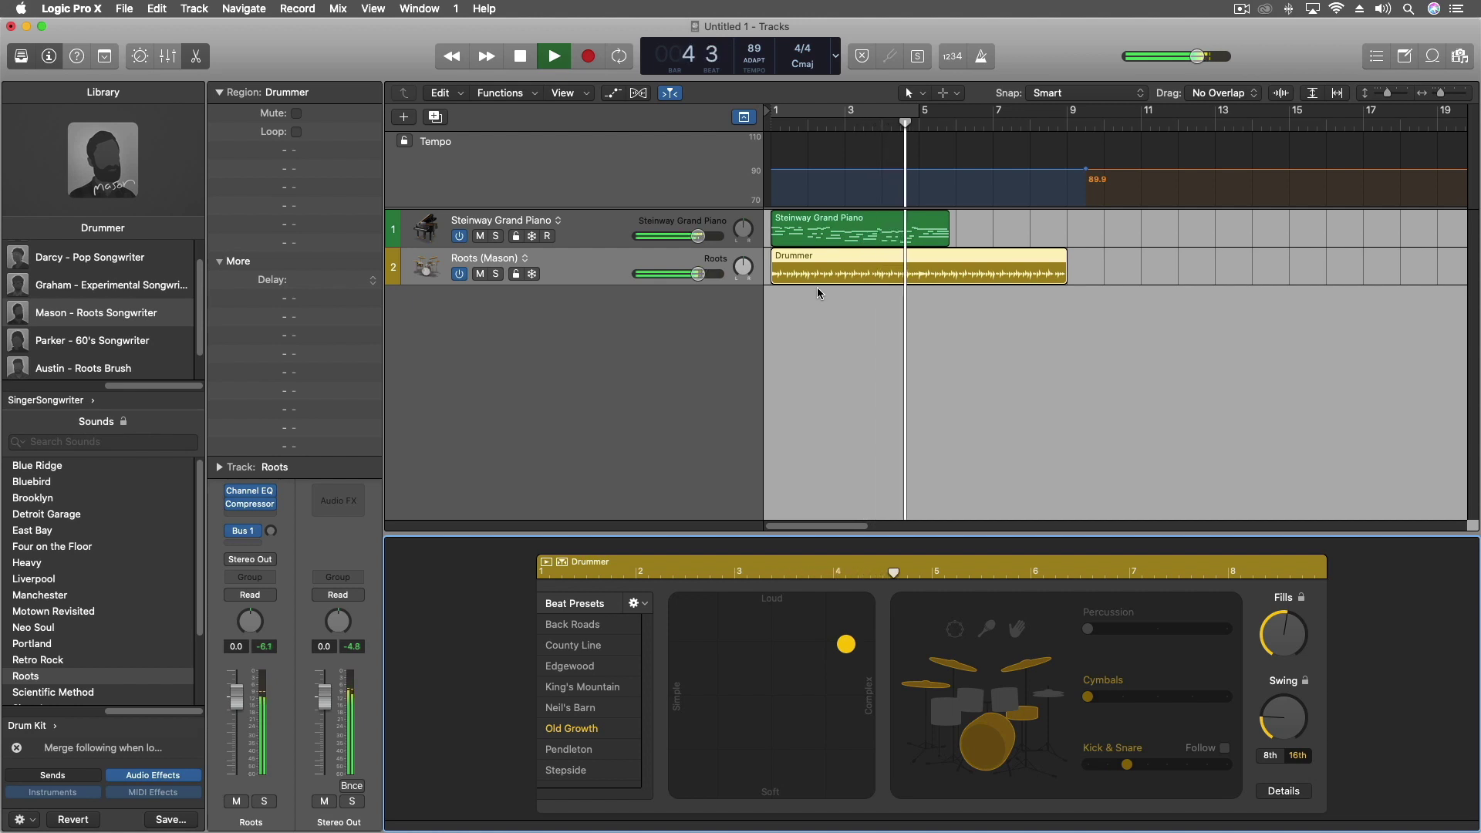
Adjust the drum pattern on the XY pad to be simpler and softer, auditioning the result.
left_click_drag(842, 647, 678, 720)
key("space")
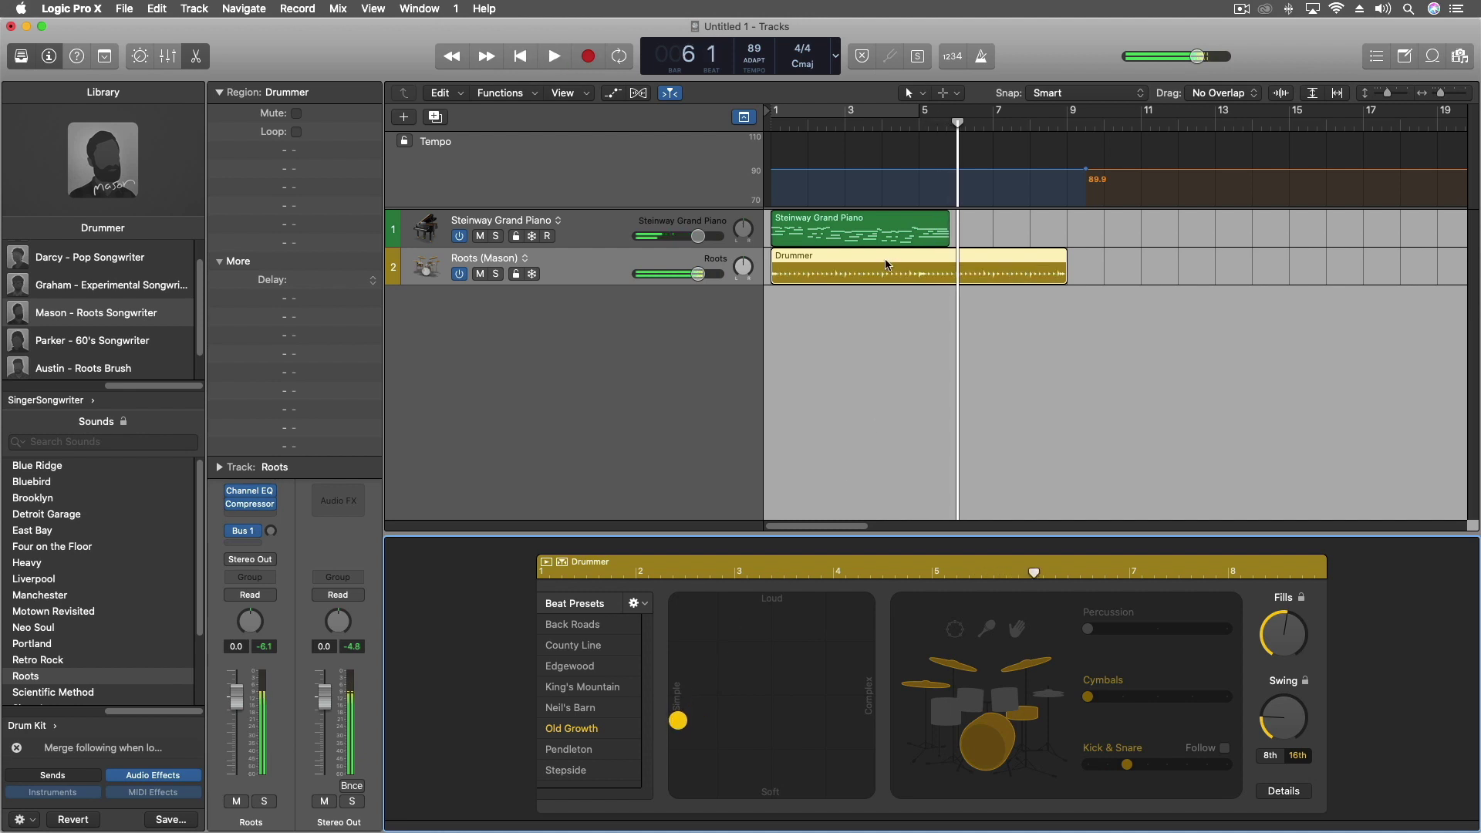
key("Return")
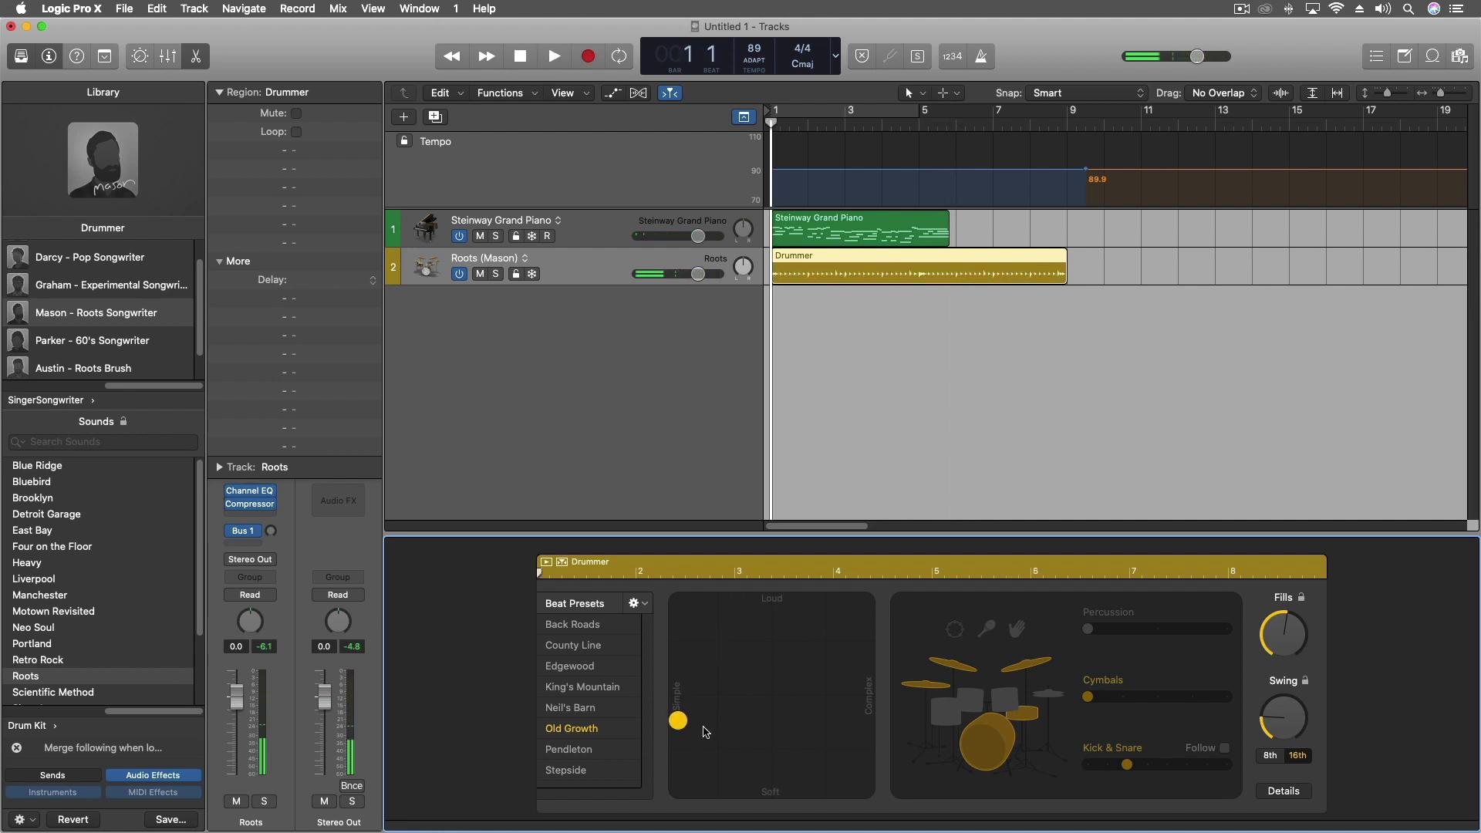
key("space")
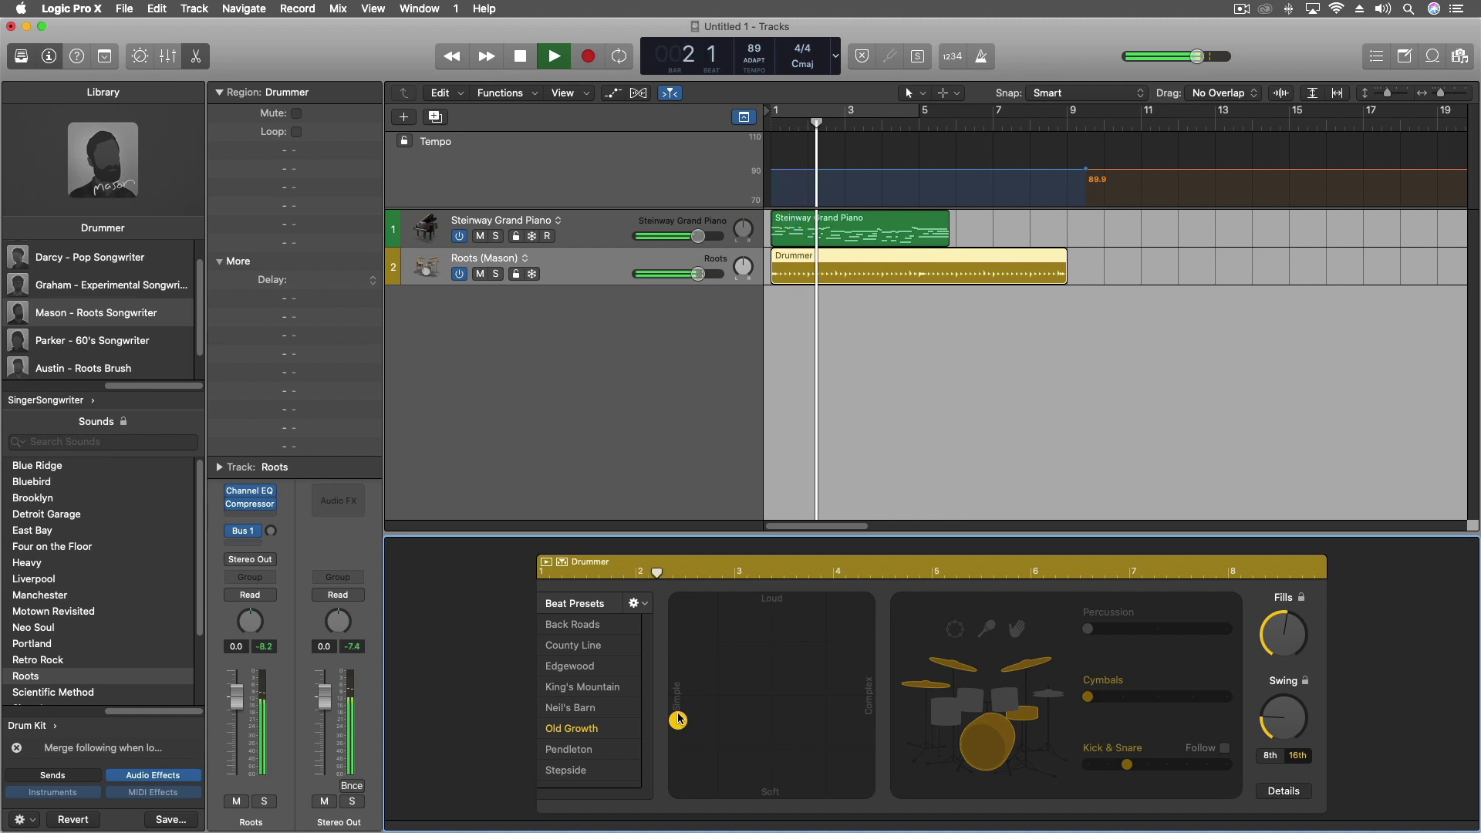
left_click_drag(680, 720, 782, 695)
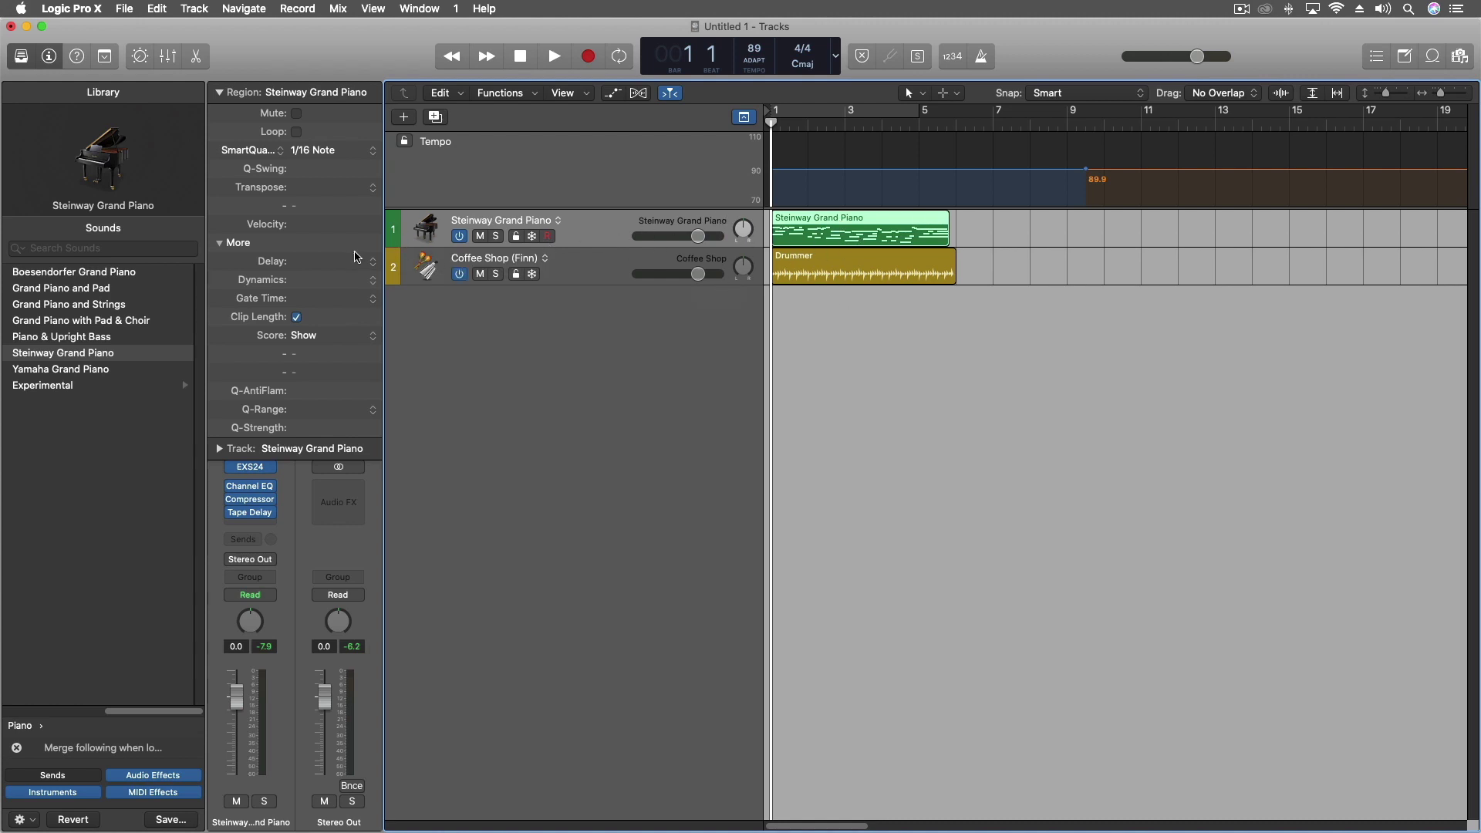
Show the Groove Track option in the track headers and switch the piano region to Classic Quantize.
right_click(396, 233)
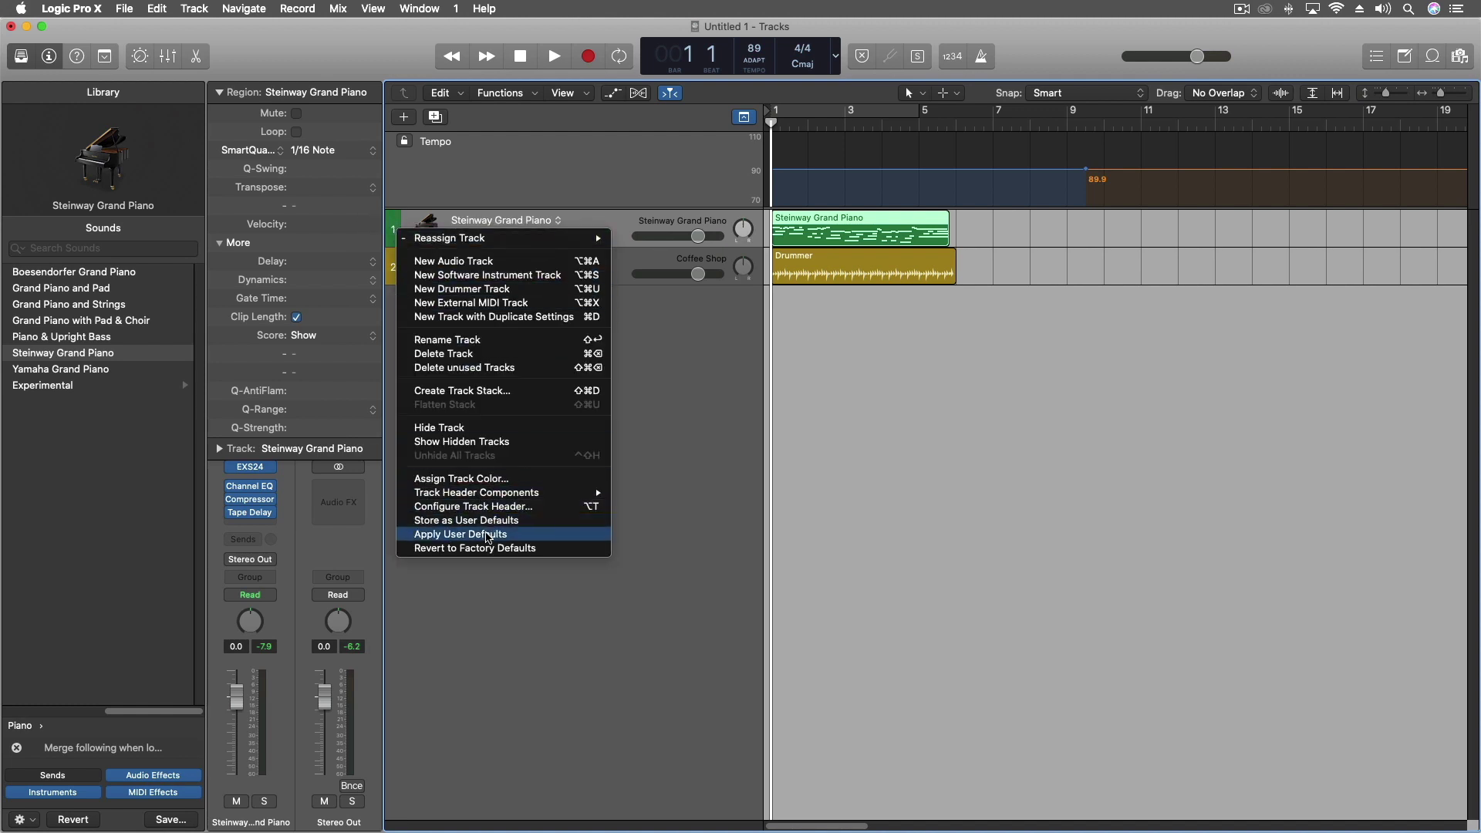
mouse_move(489, 499)
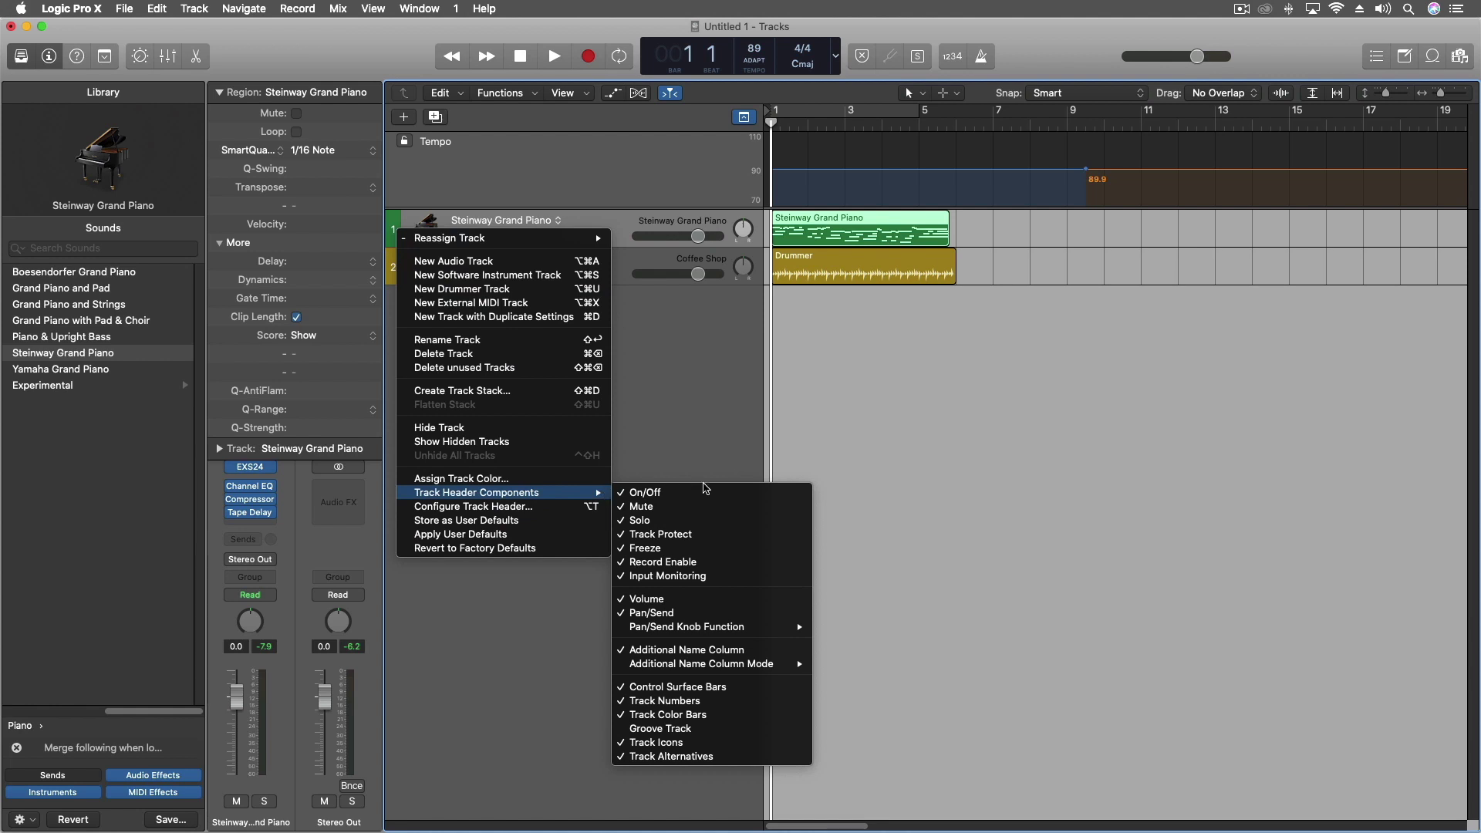
left_click(674, 728)
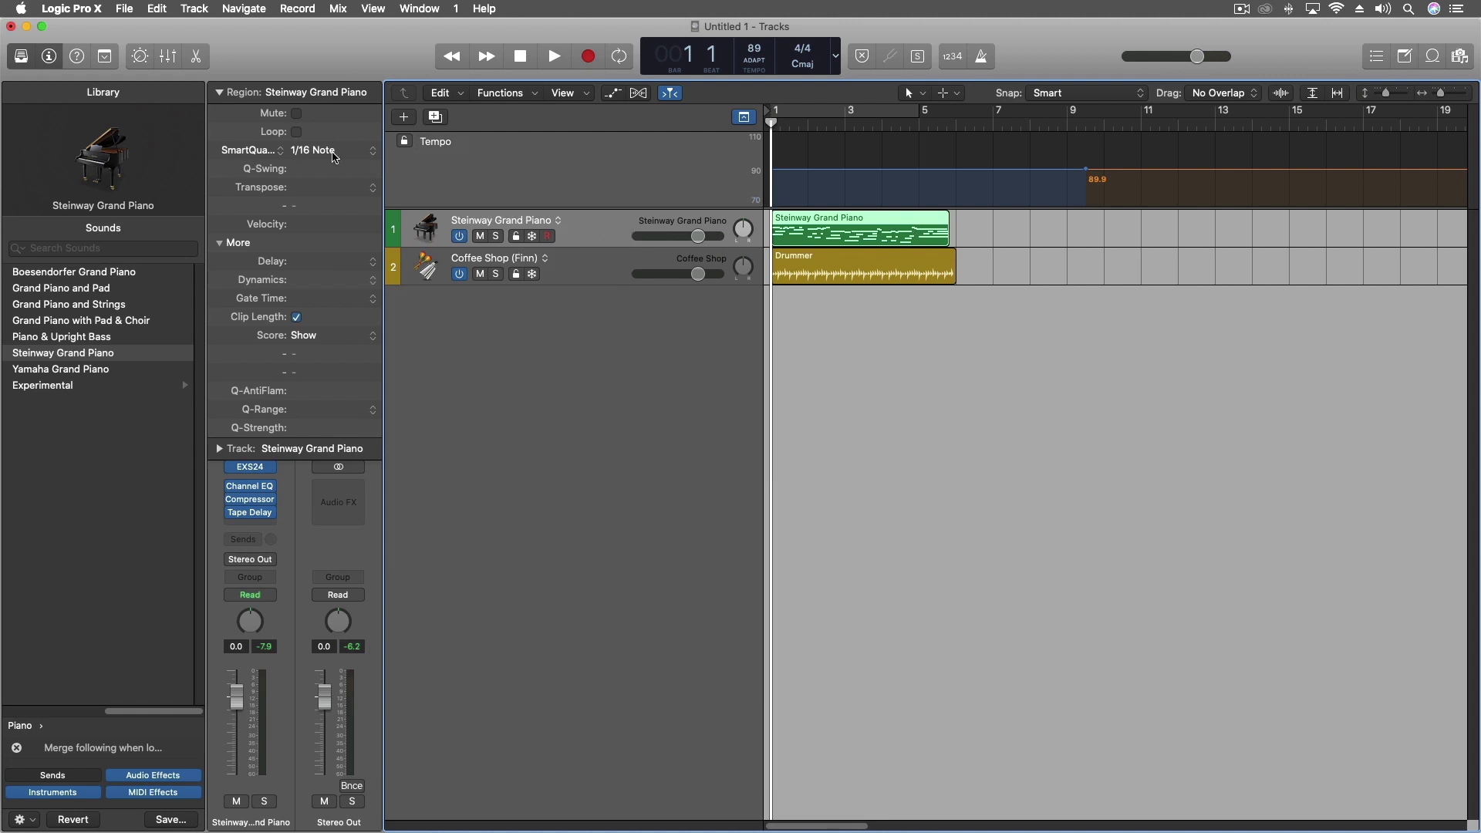
left_click(249, 151)
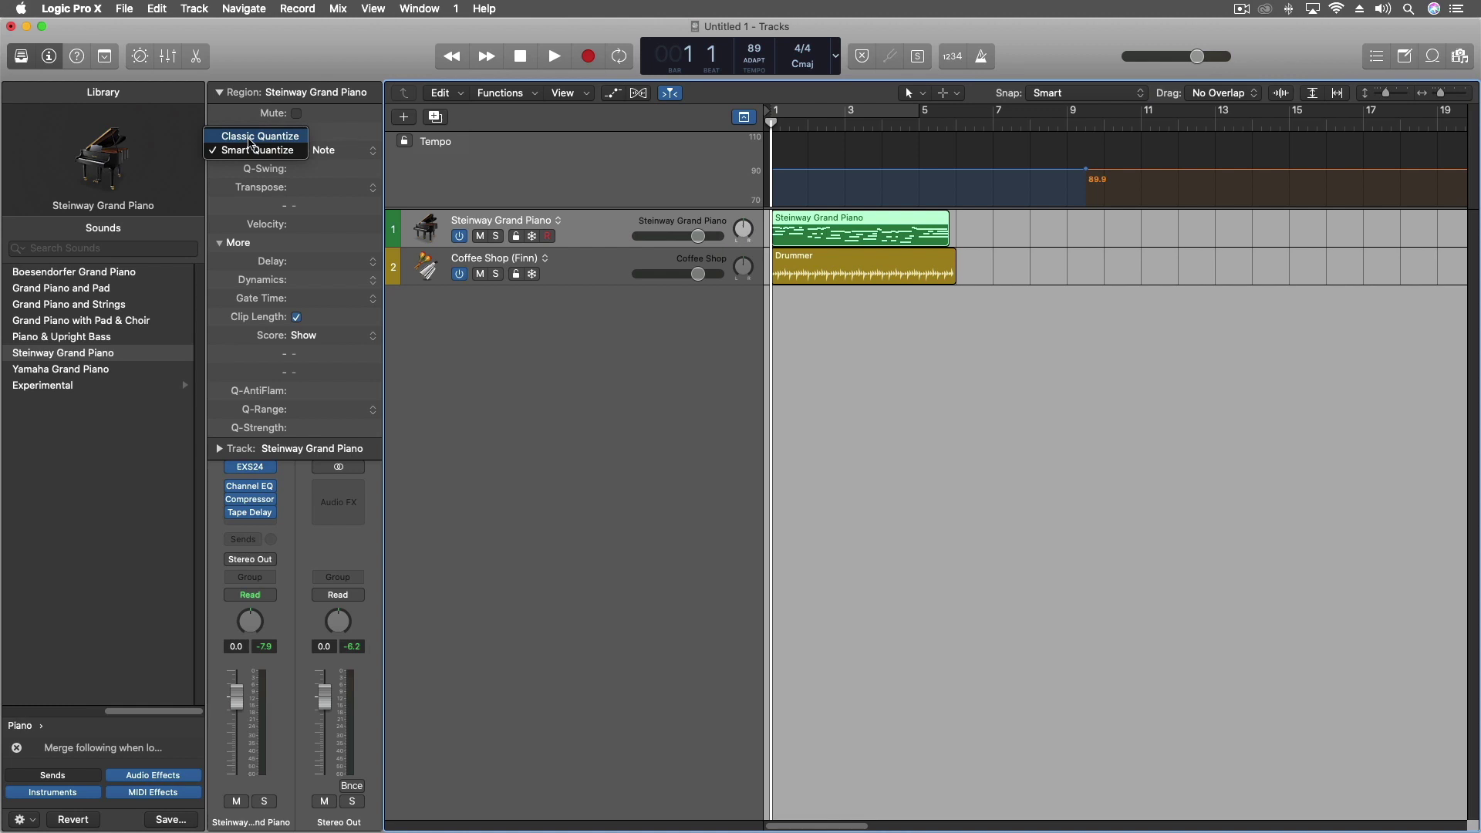
left_click(249, 137)
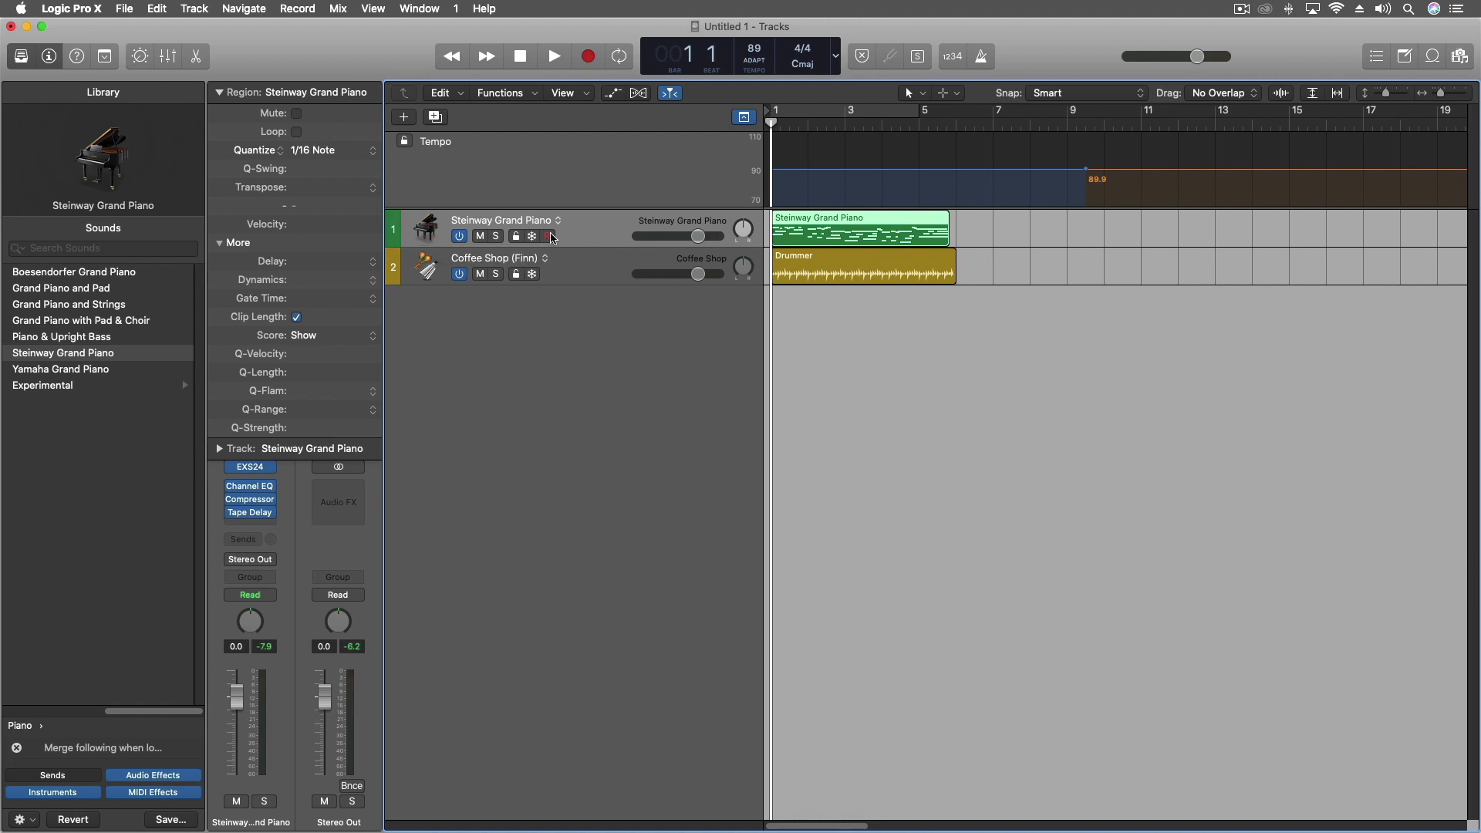
Make the Steinway Grand Piano track the Groove Track and play both tracks together.
left_click(393, 229)
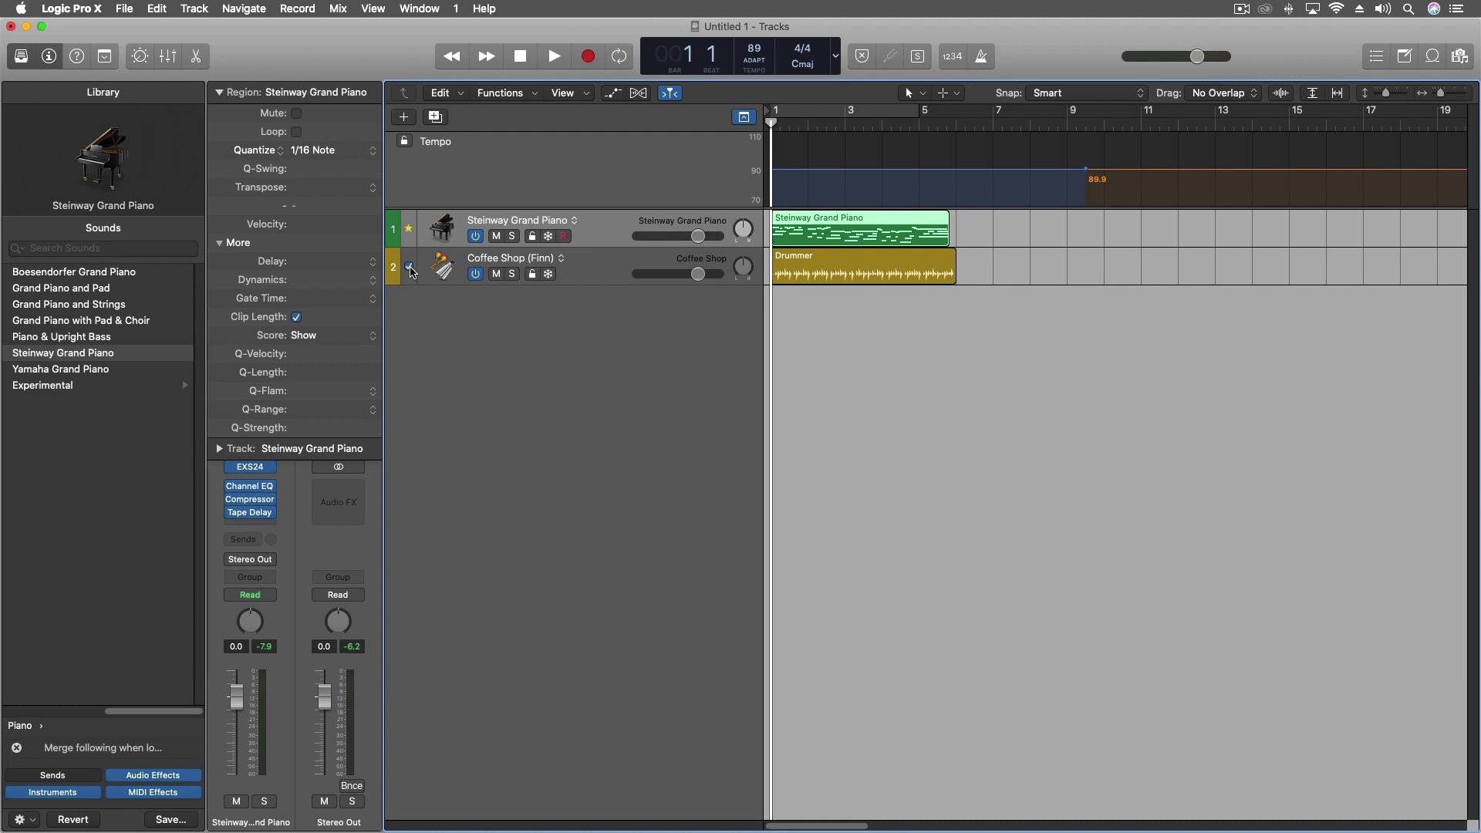
key("space")
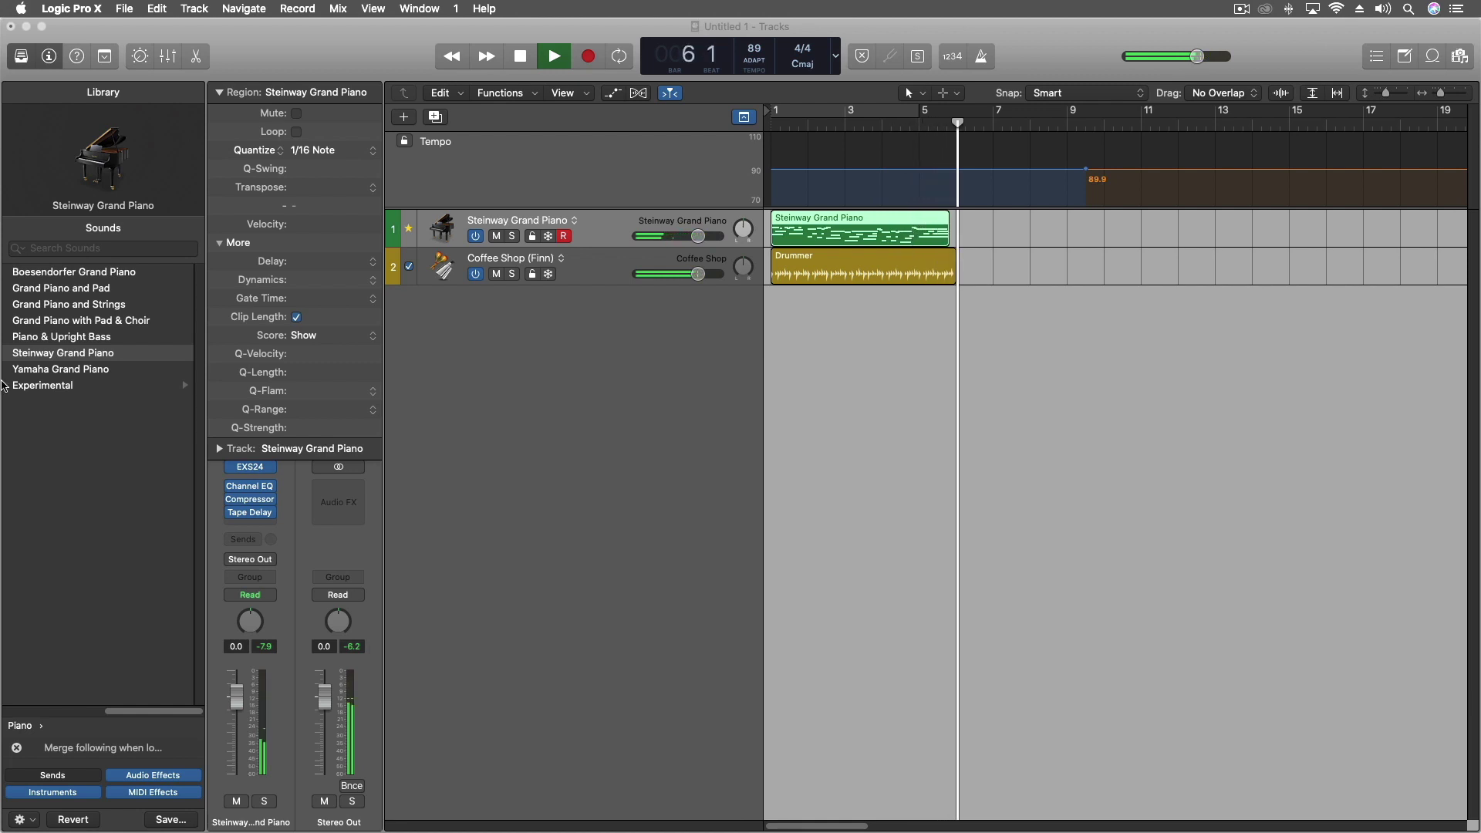
left_click(609, 456)
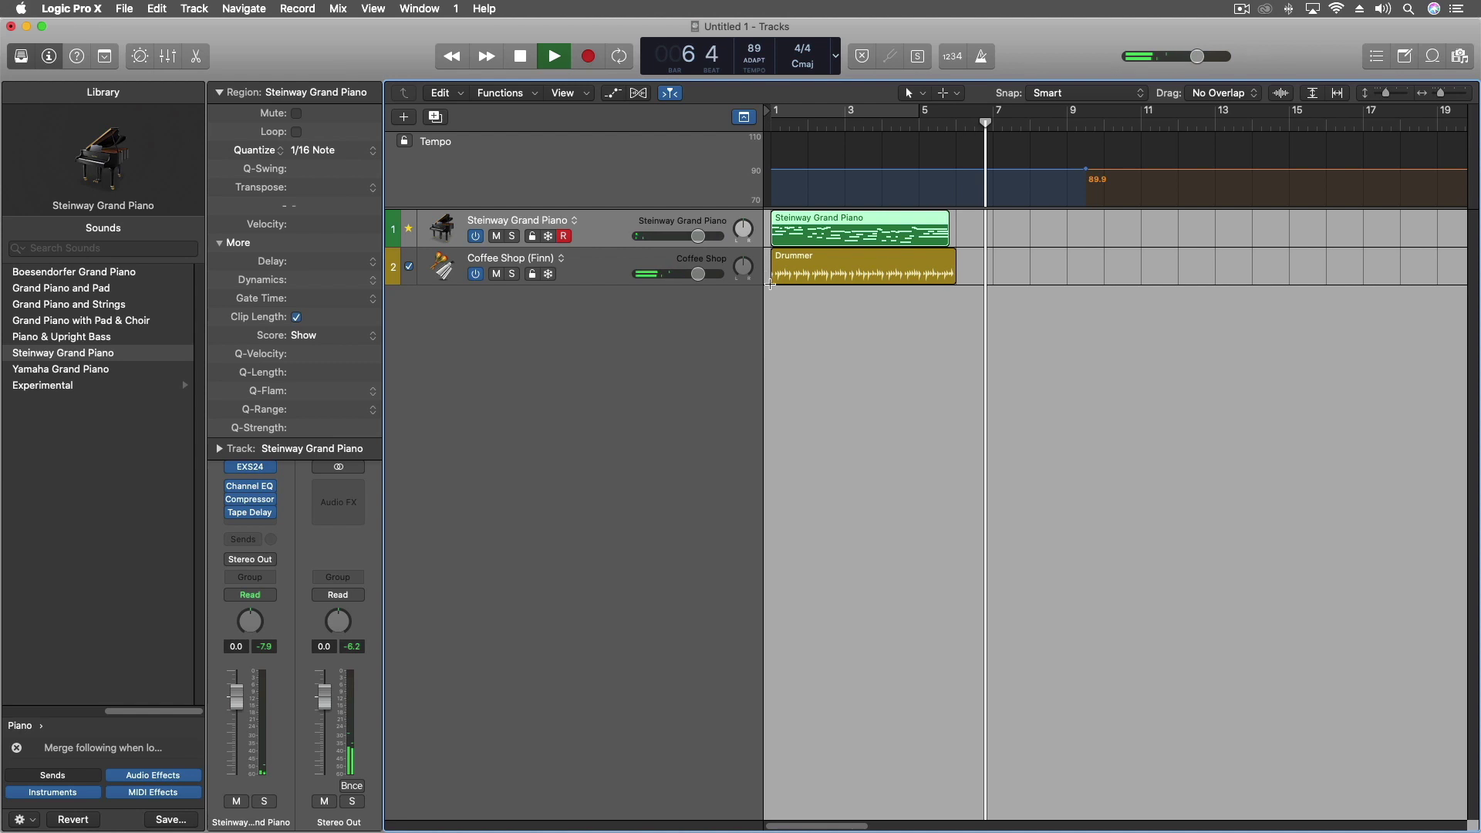
key("space")
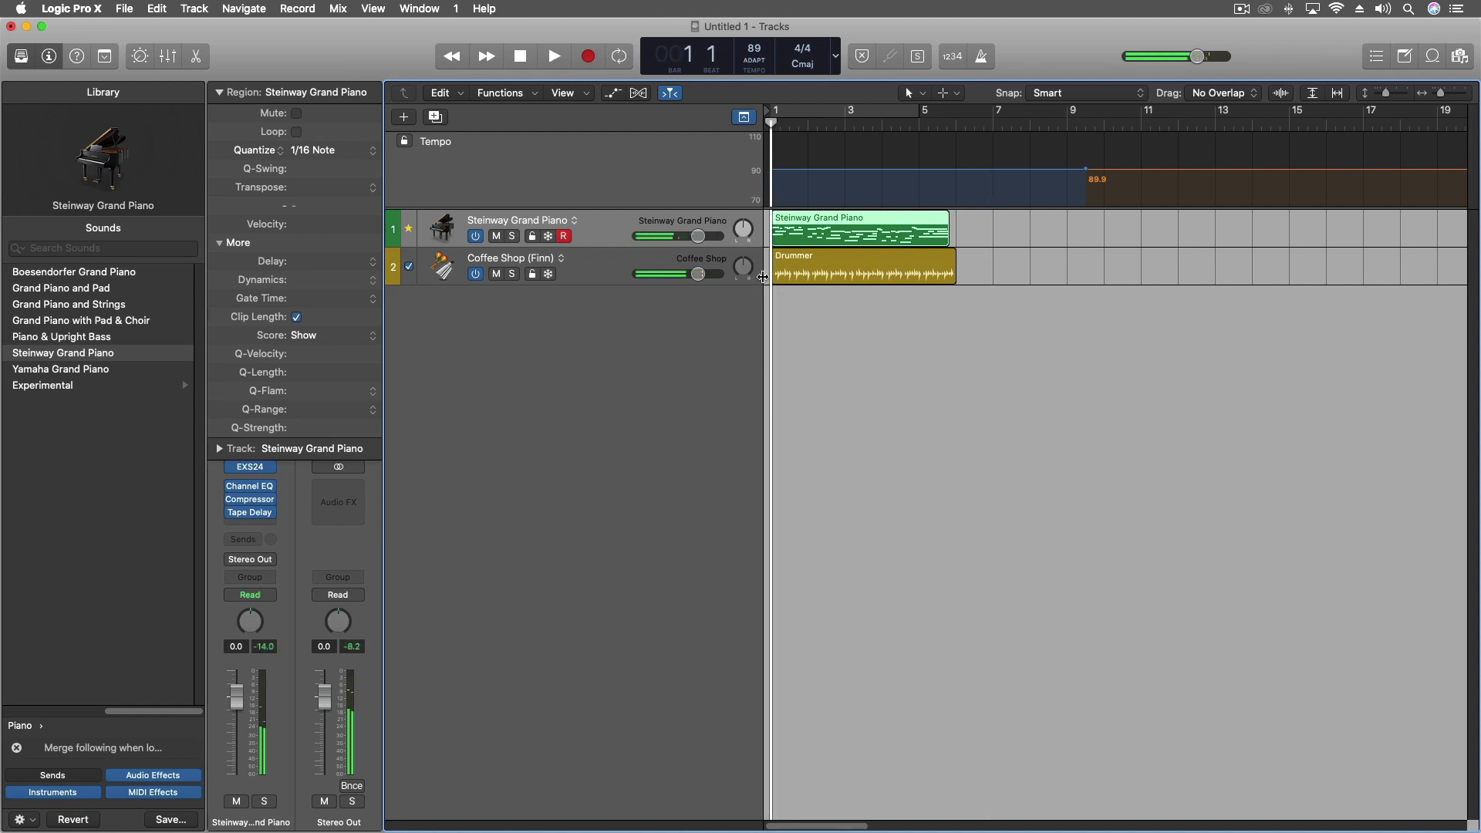
left_click(410, 230)
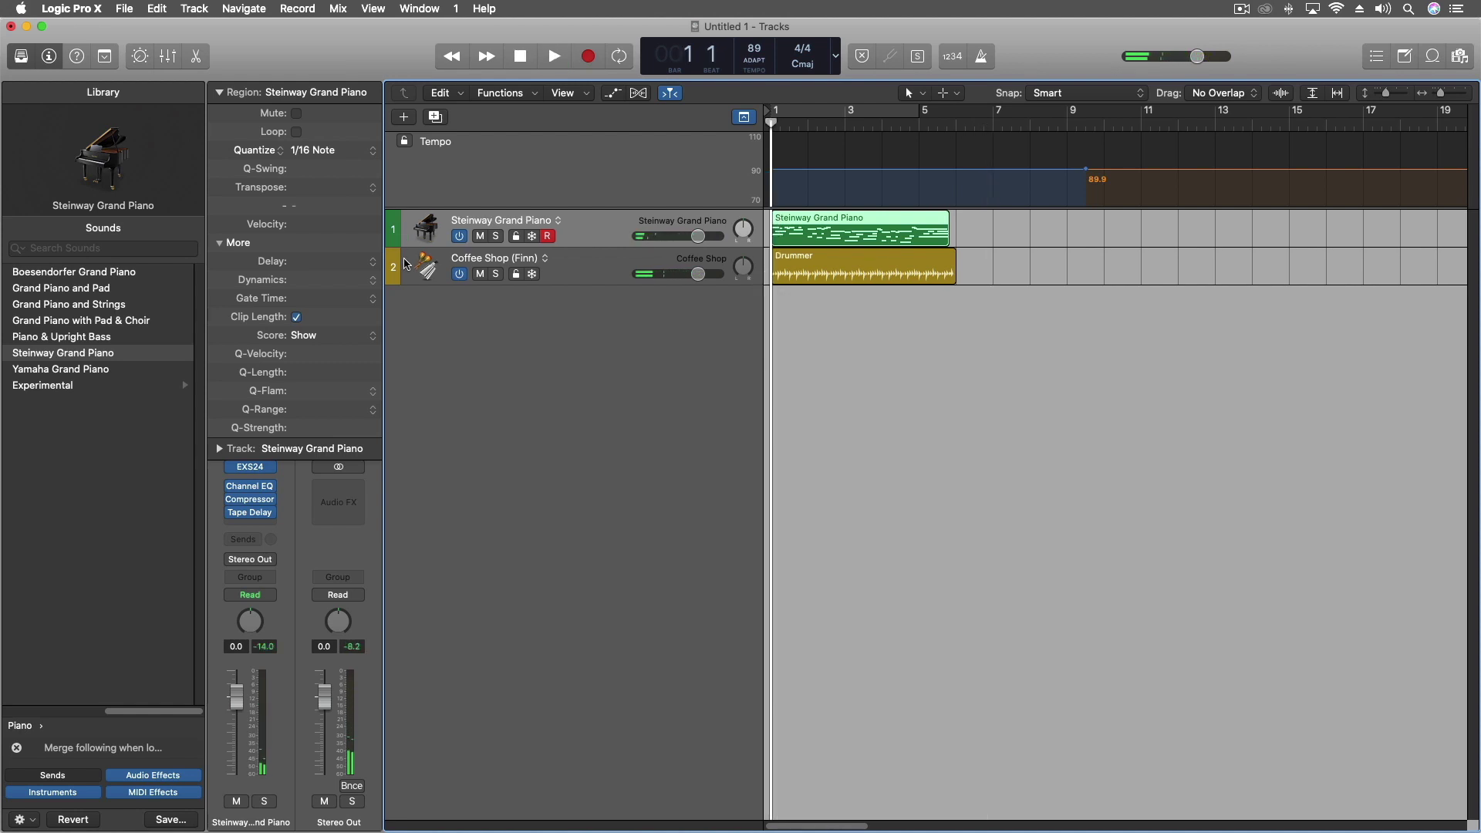
Select the Coffee Shop drummer track and play the piano with Finn's drums from bar 1.
left_click(407, 264)
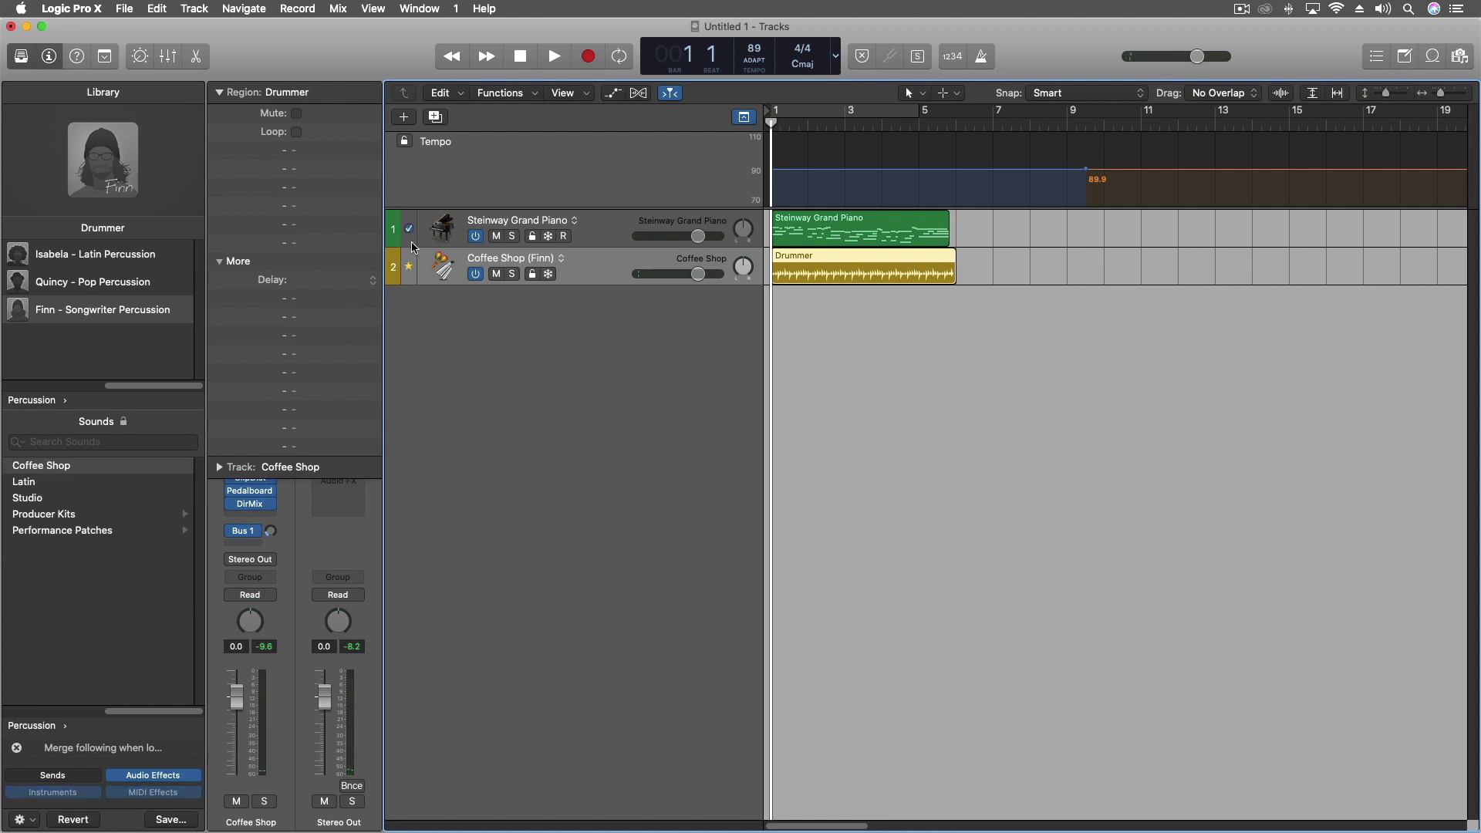
key("space")
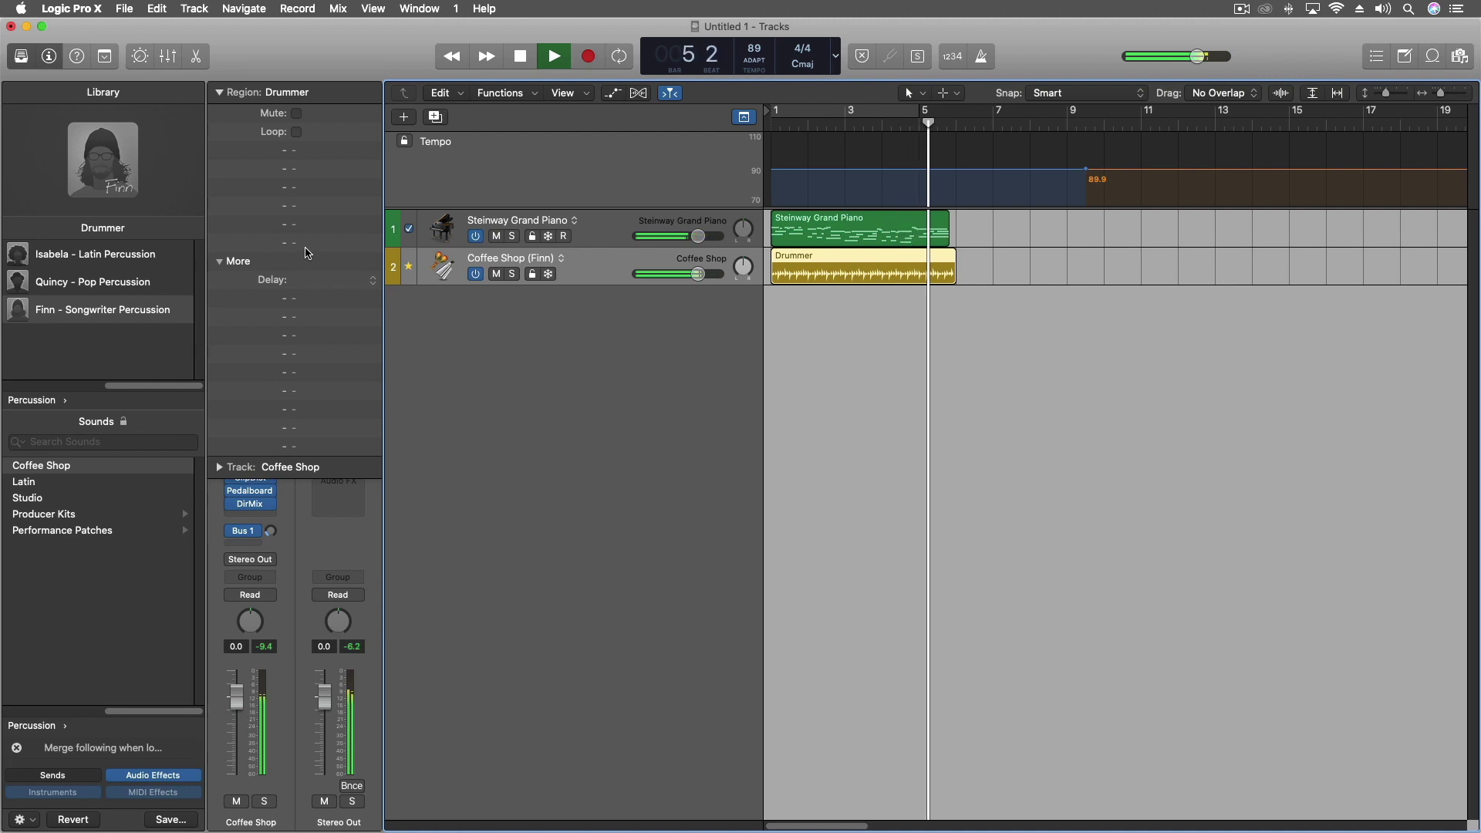
key("space")
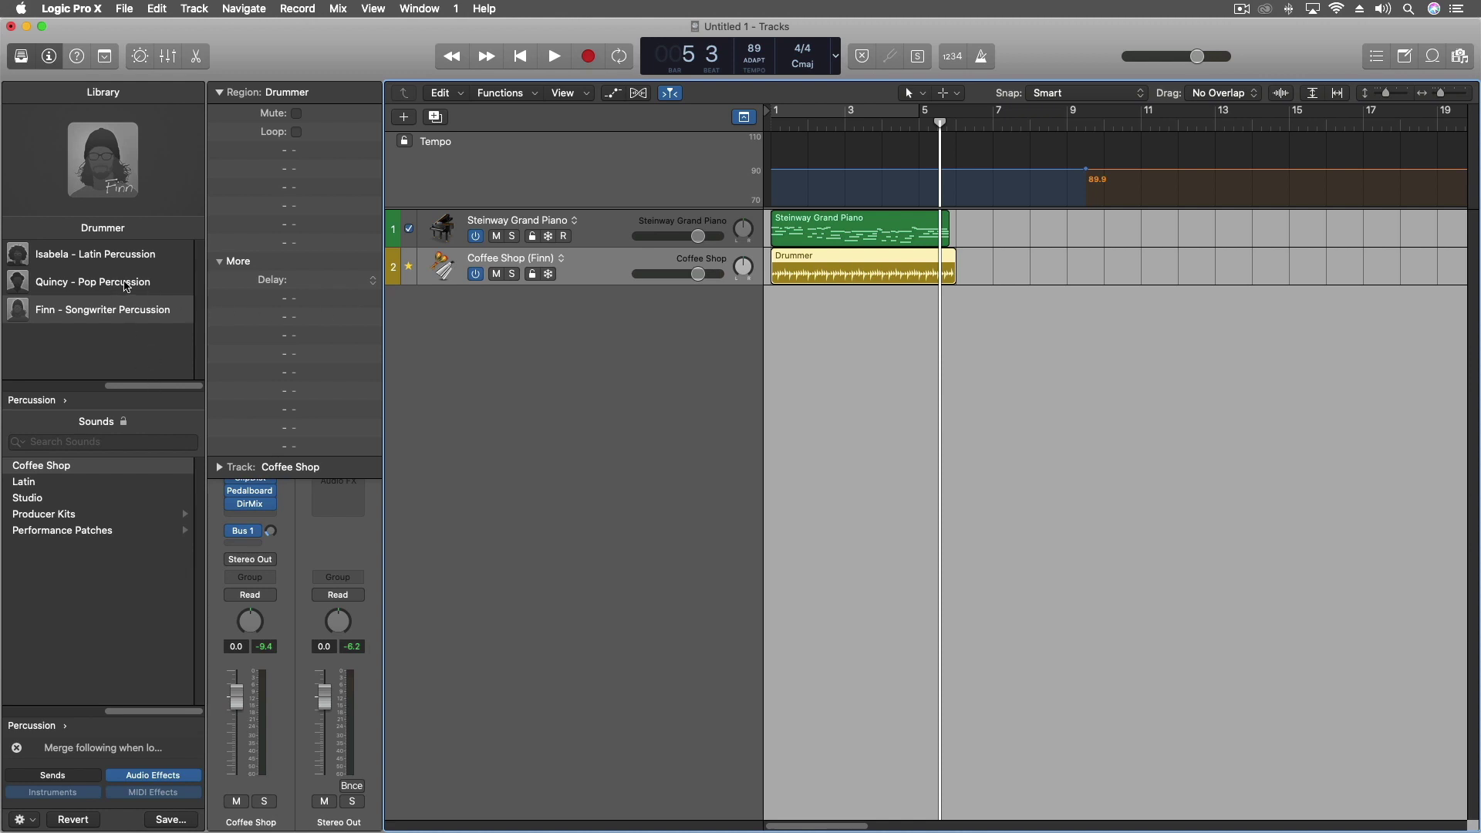
Switch the drummer to Levi – Funky Songwriter with the Sunset kit and audition it from bar 1.
left_click_drag(134, 387, 59, 387)
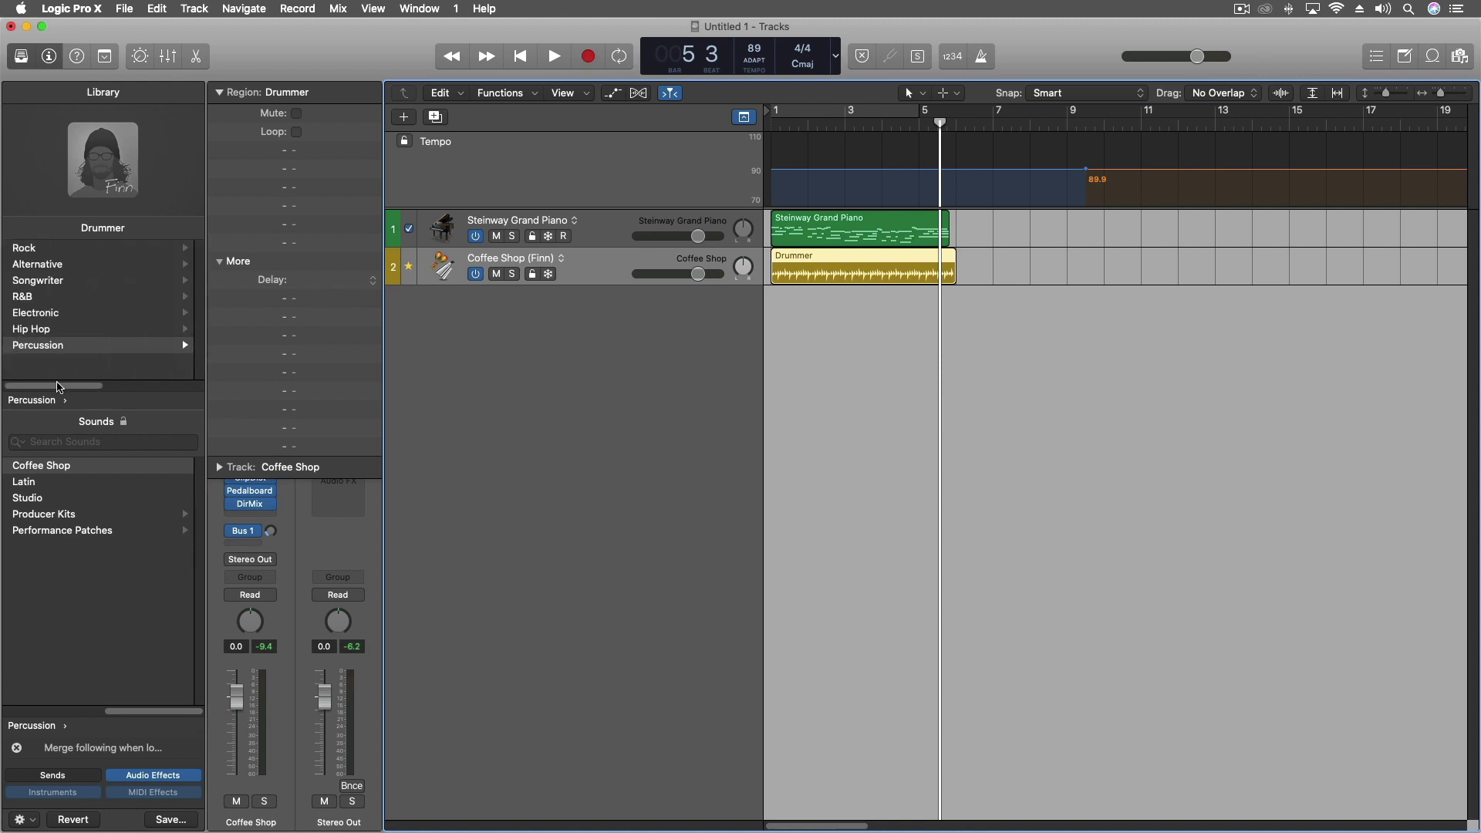
left_click(41, 282)
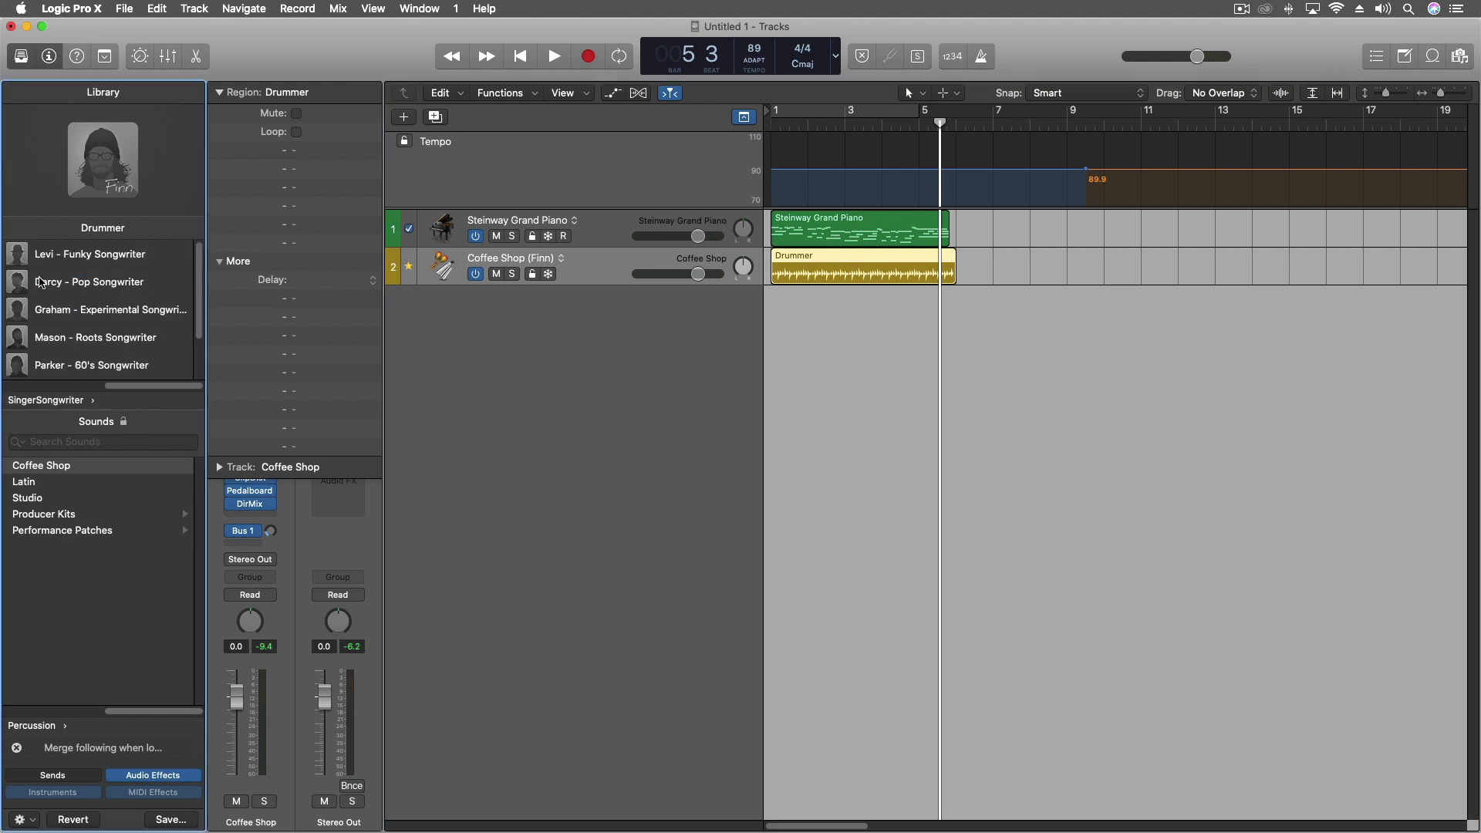
left_click(100, 260)
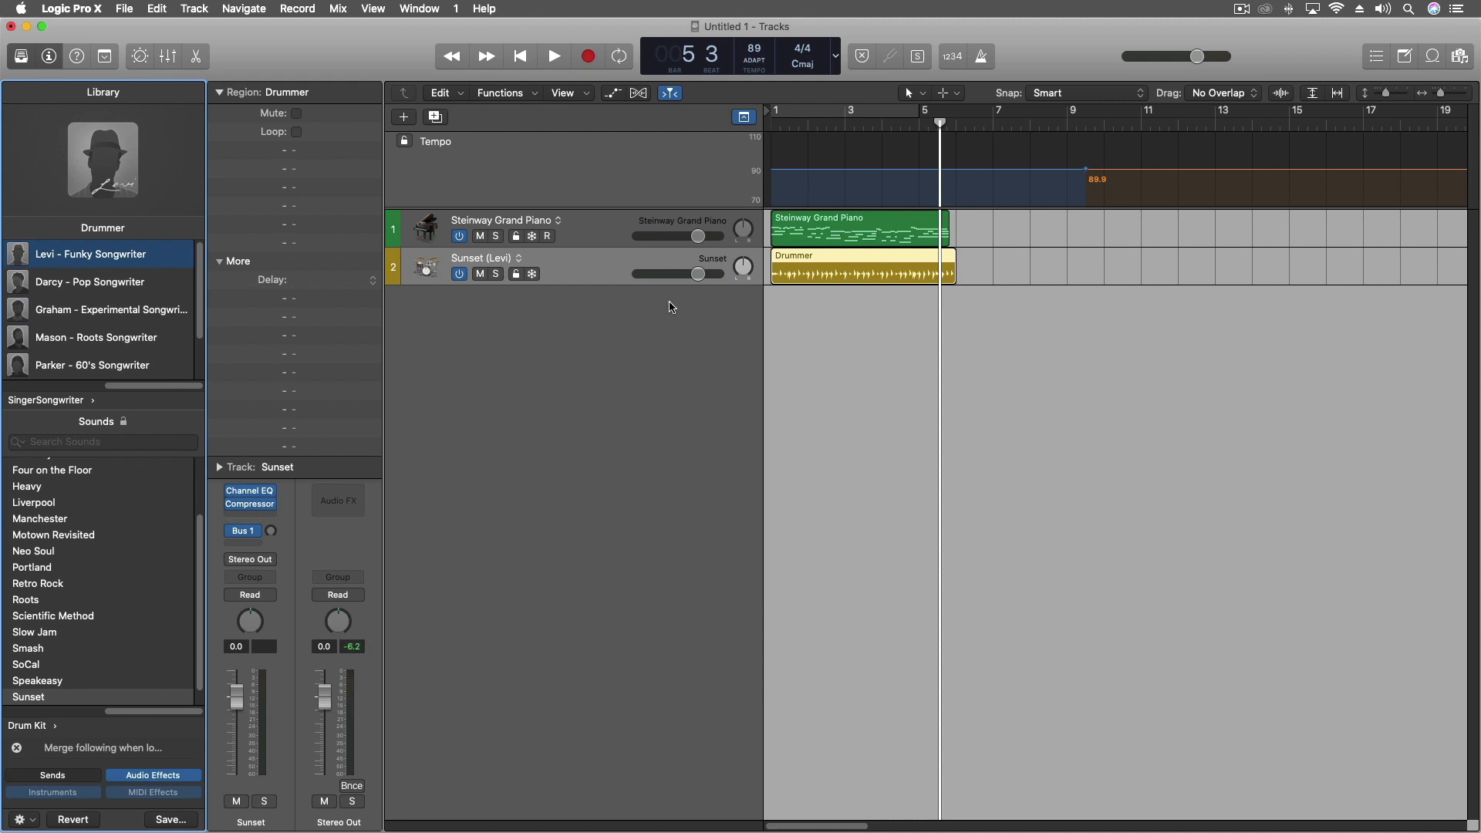
key("Return")
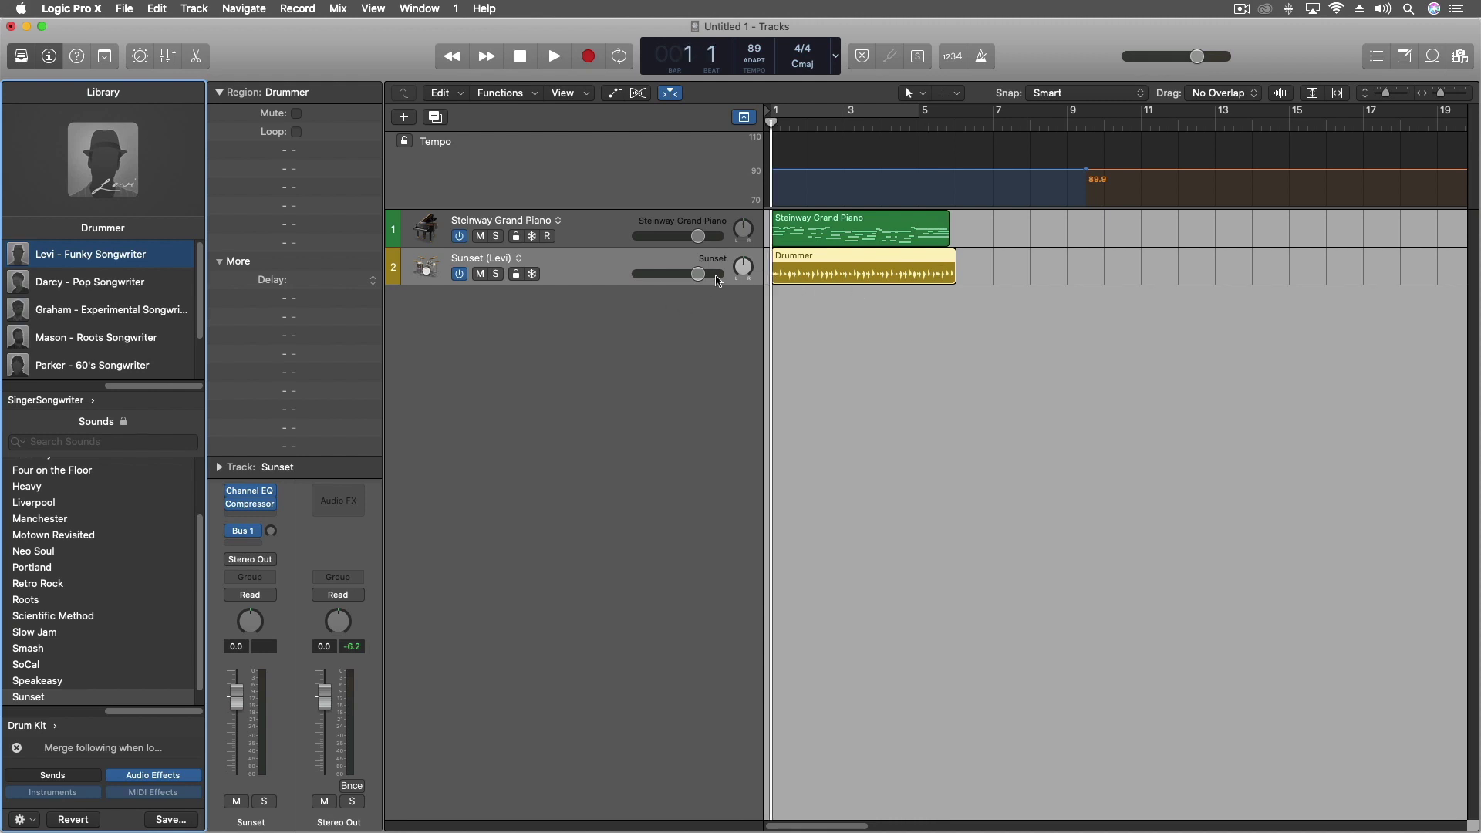
left_click(442, 284)
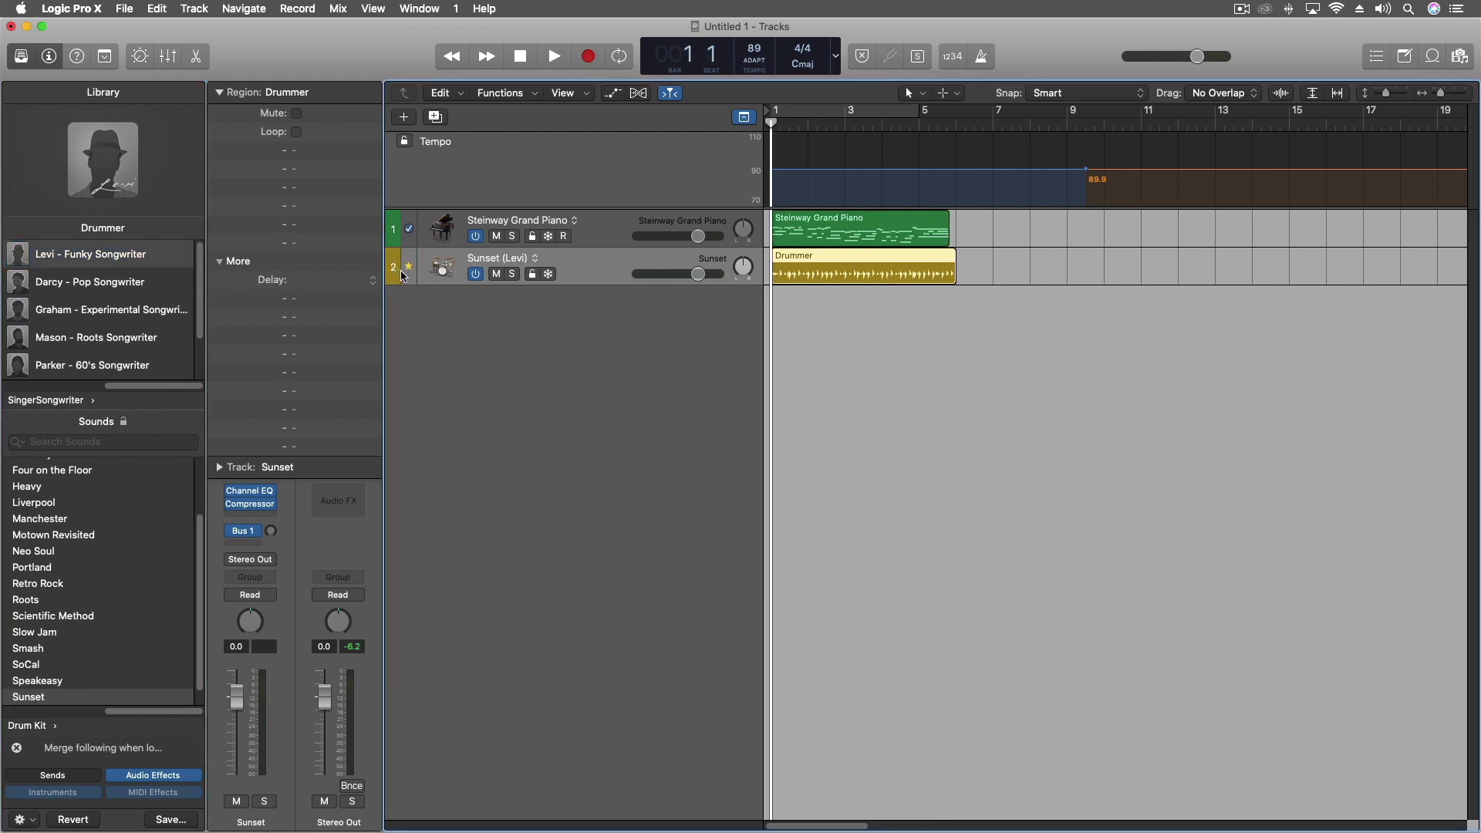
key("space")
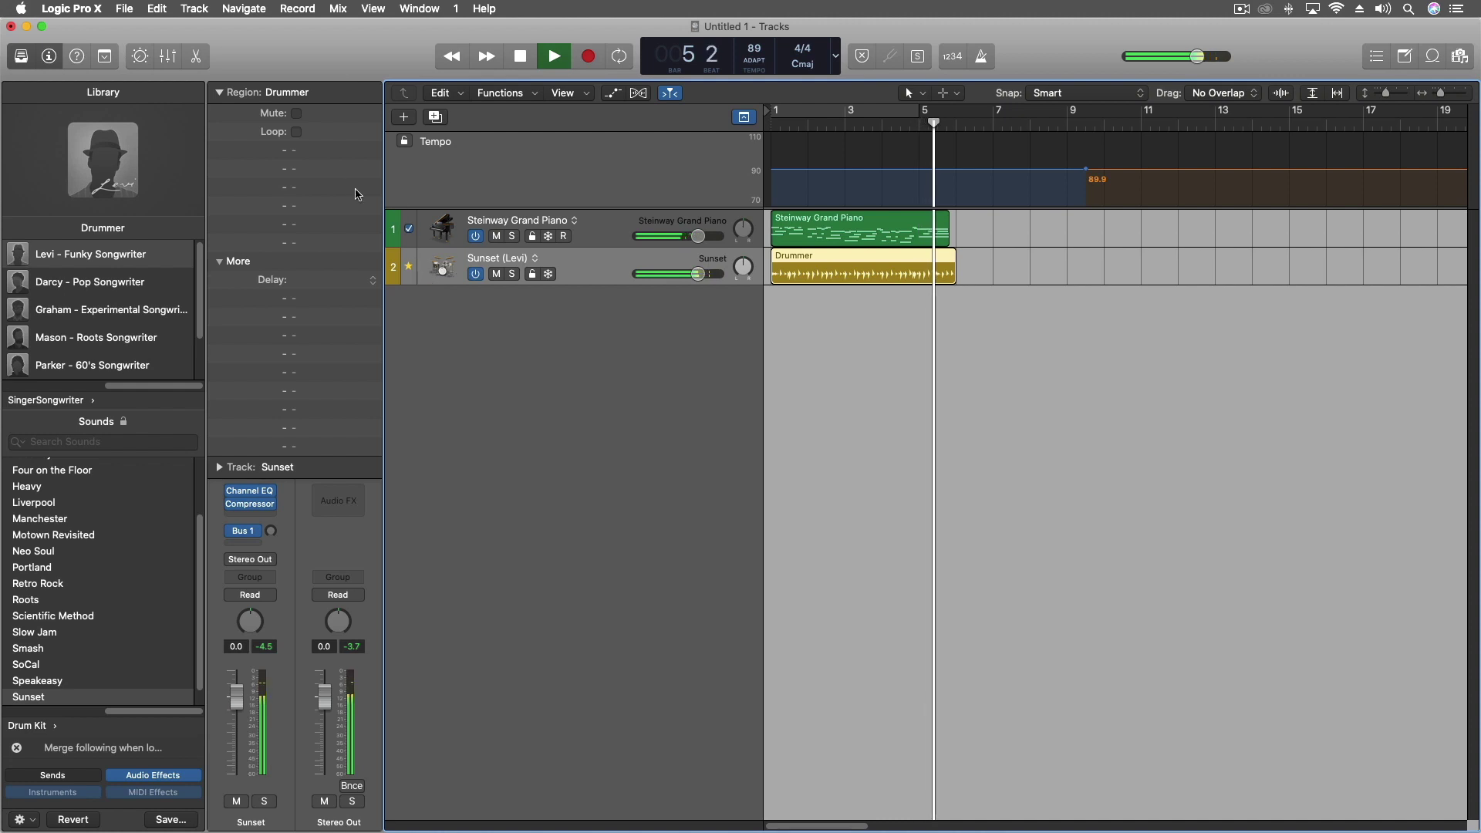
key("space")
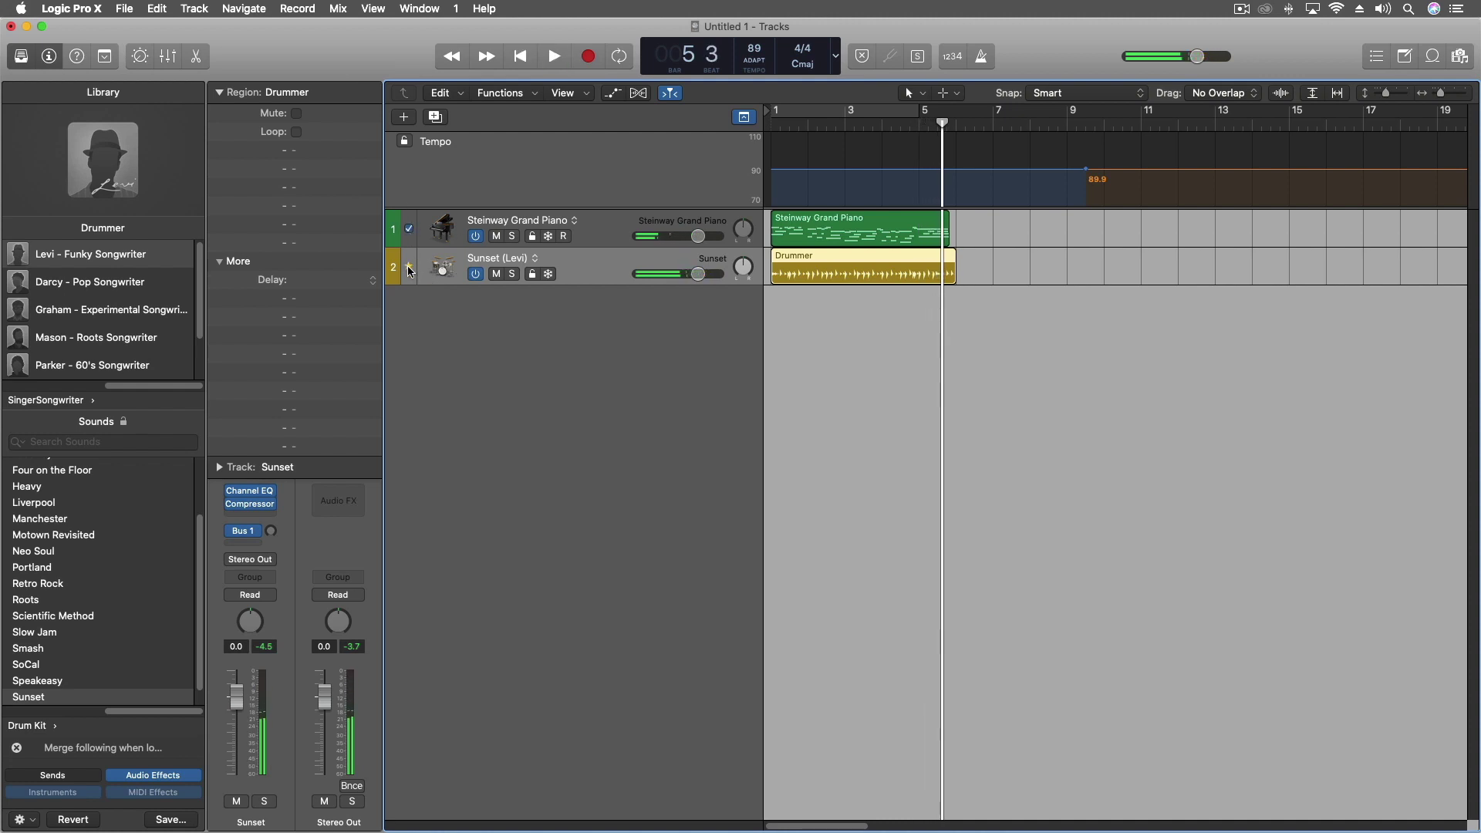
Make the piano the Groove Track with the drummer following it, and play from bar 1.
left_click(408, 266)
left_click(393, 231)
left_click(408, 266)
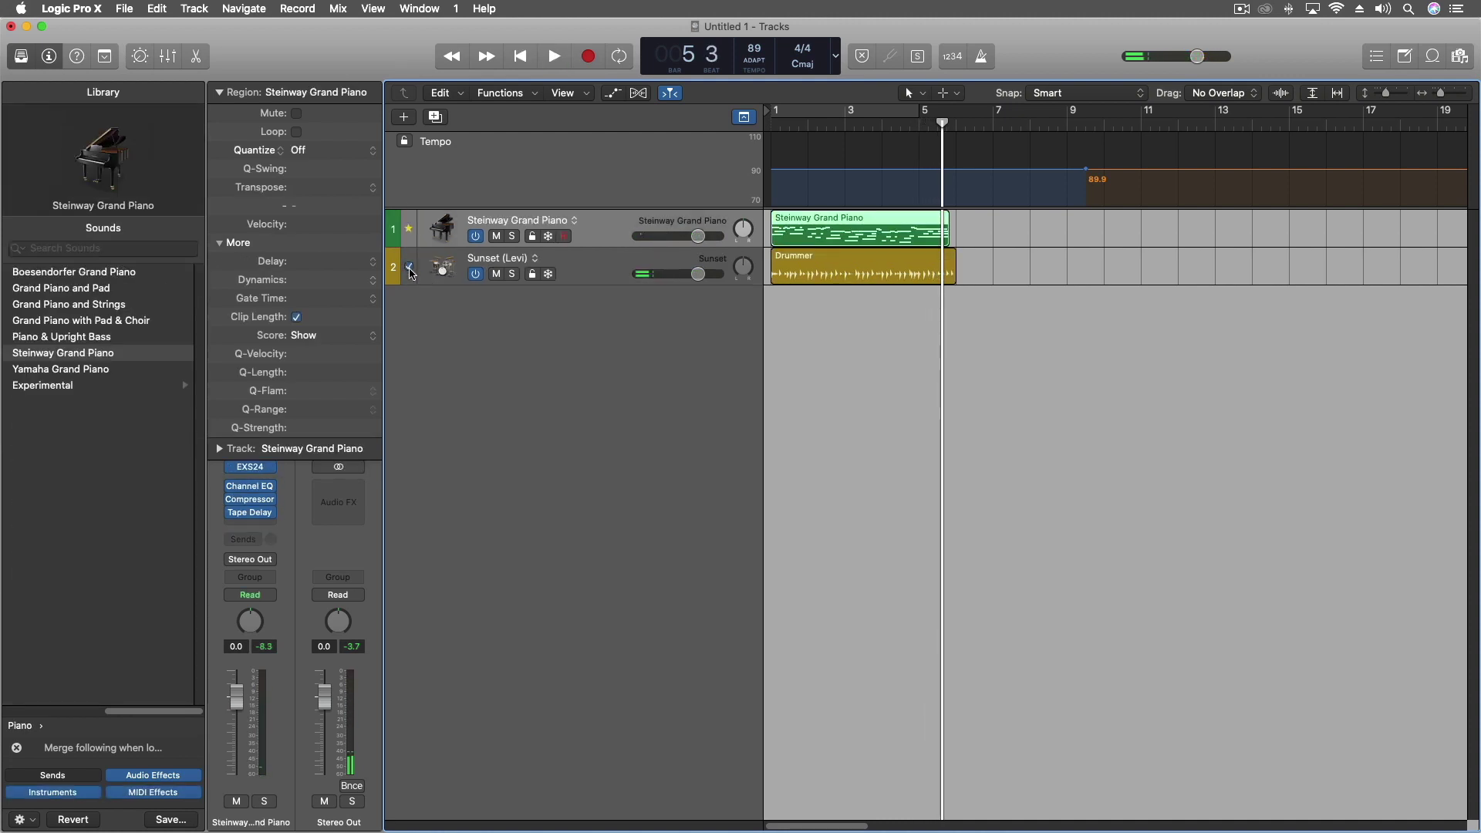
key("Return")
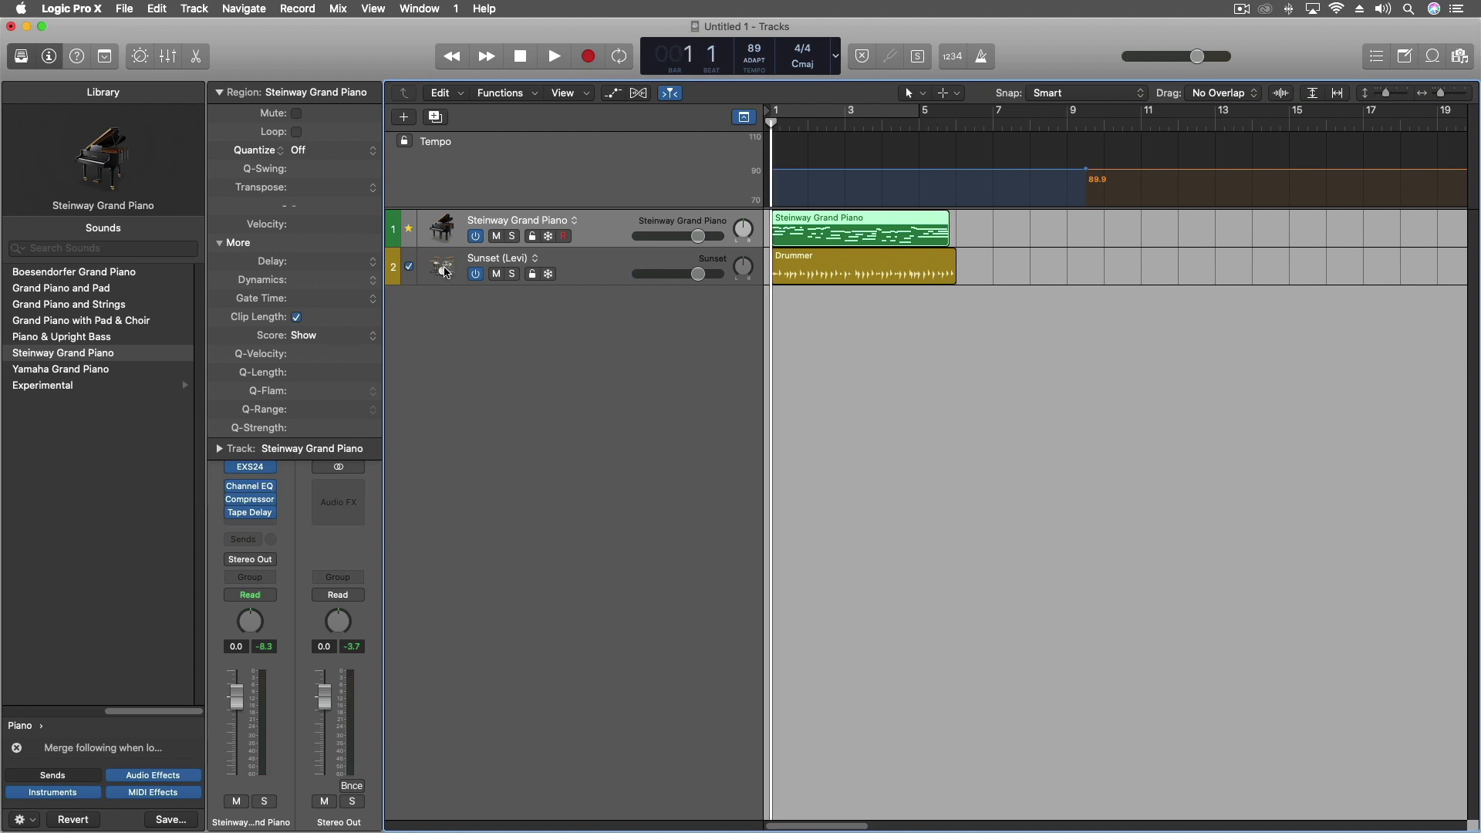
key("space")
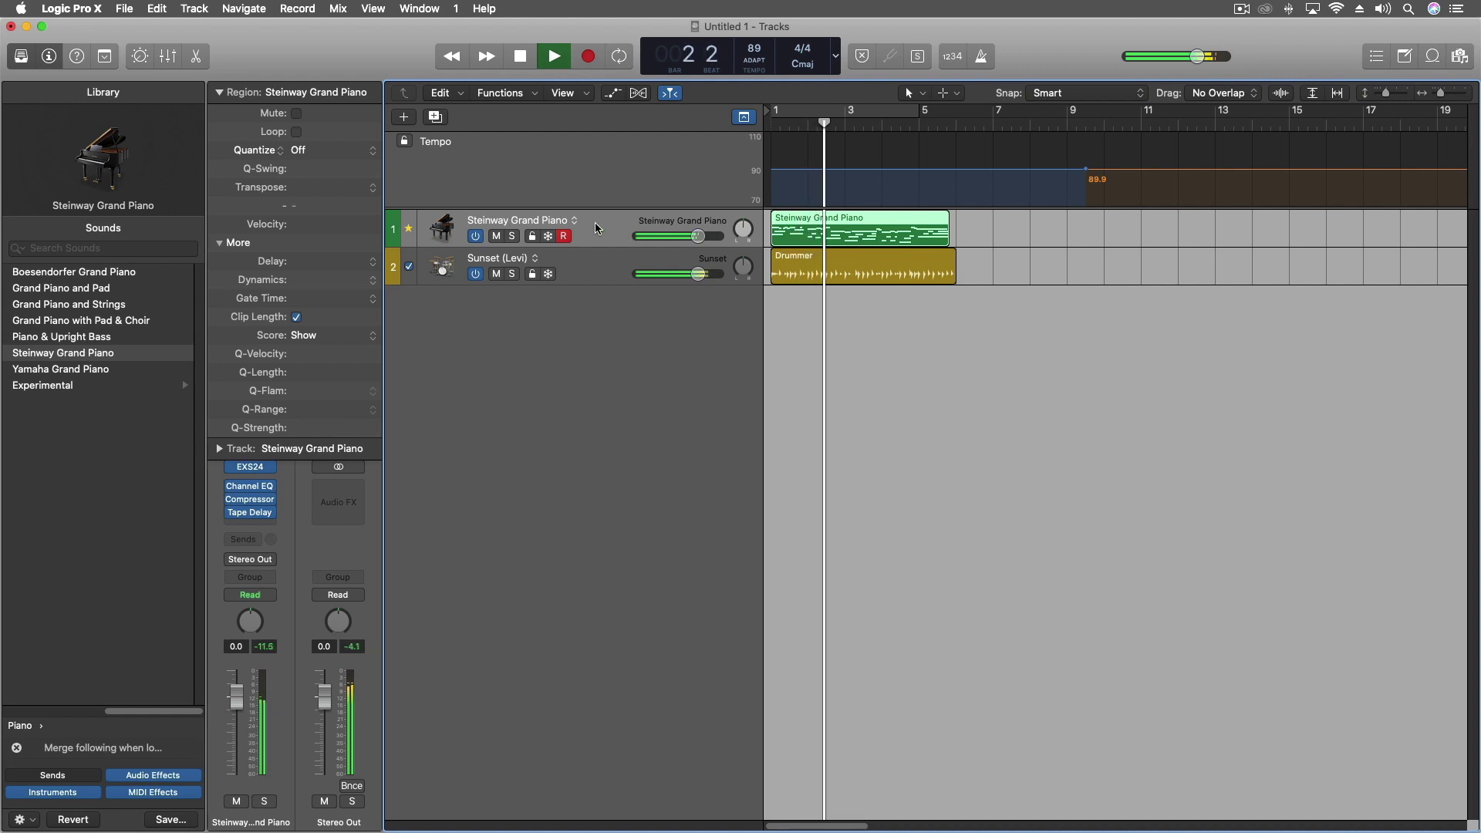
key("space")
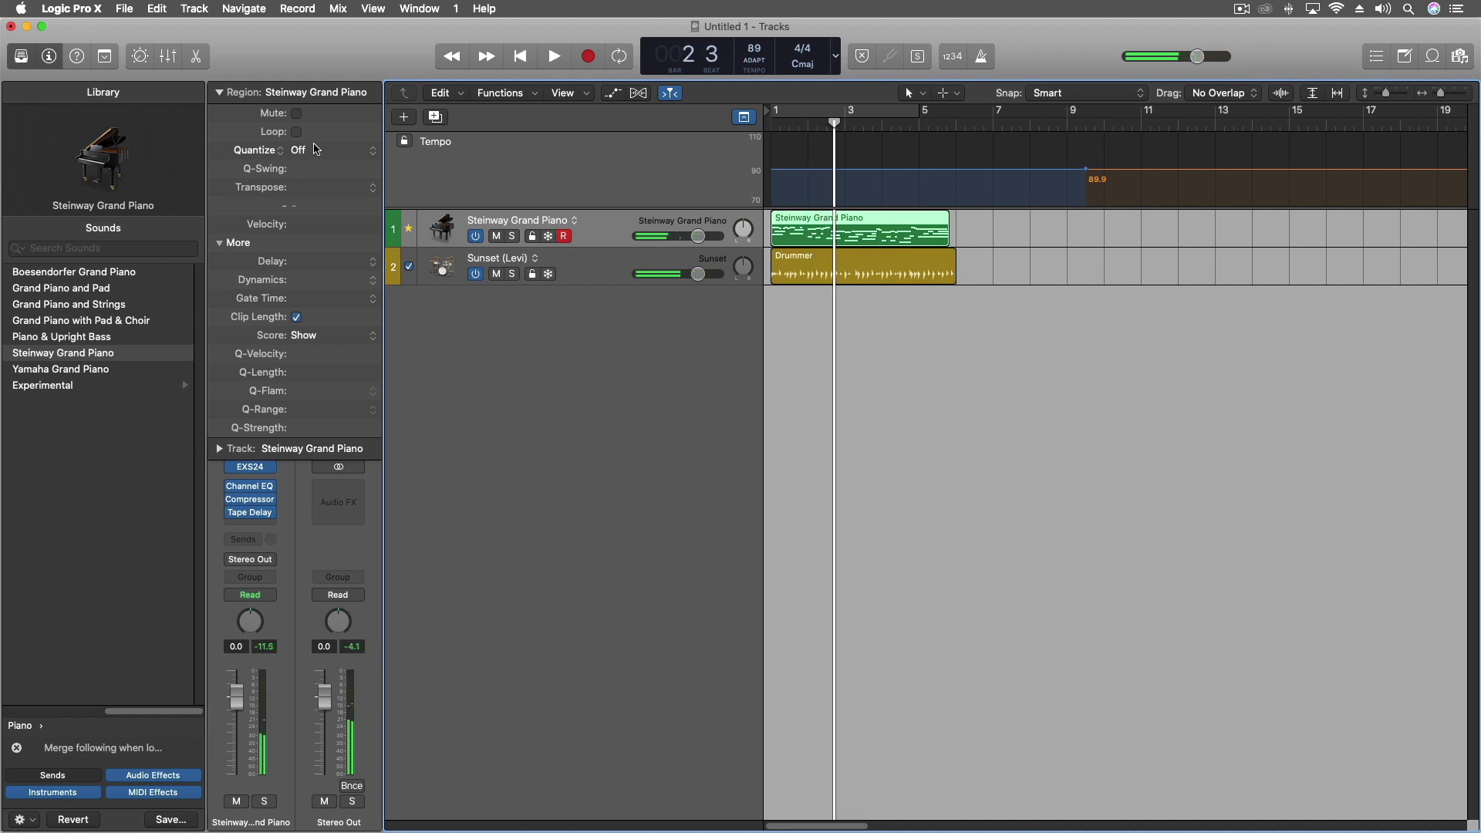
Quantize the piano region to 1/8 Note and play it back from bar 1.
left_click(310, 151)
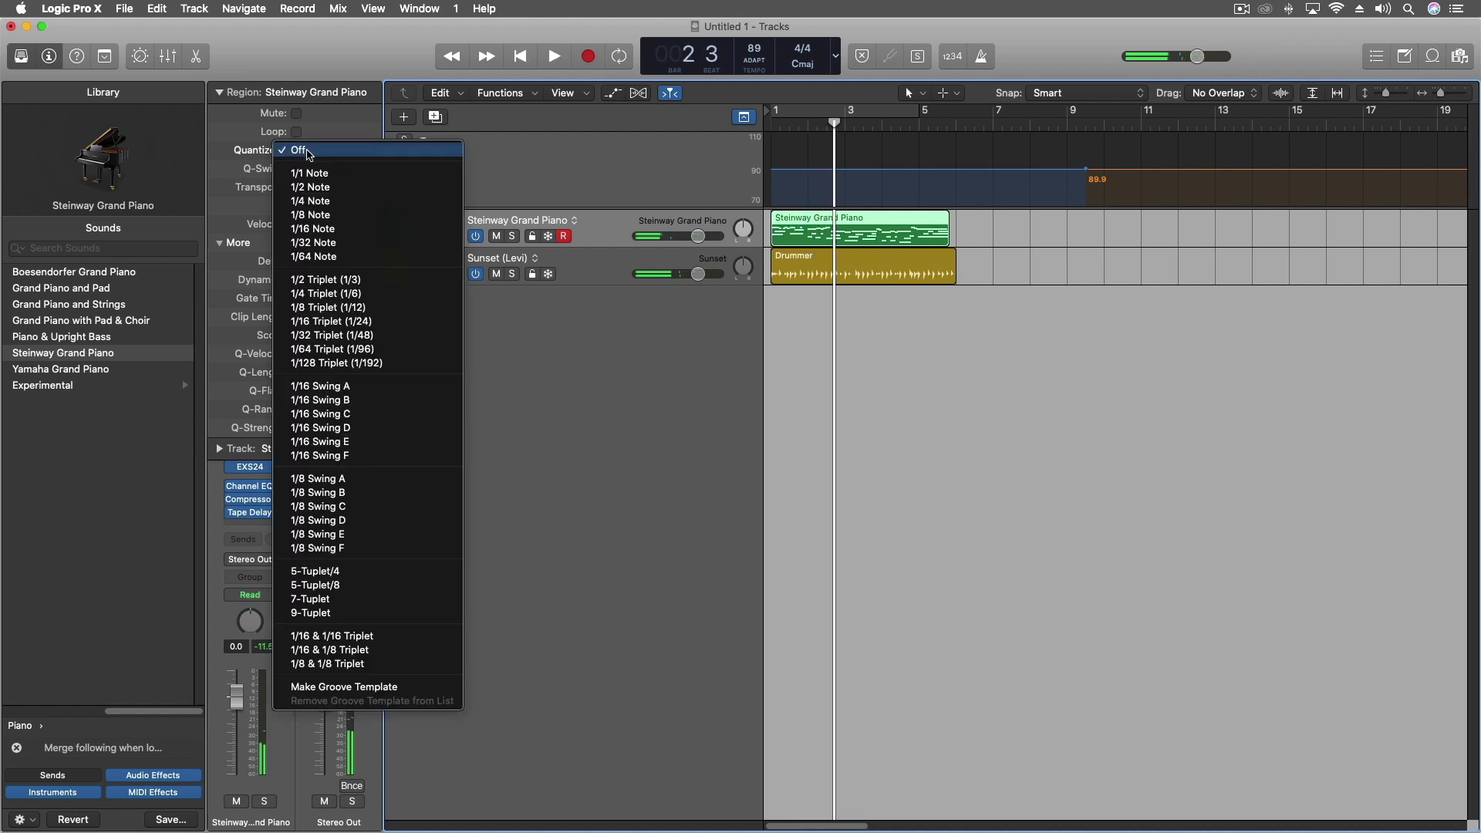
left_click(310, 215)
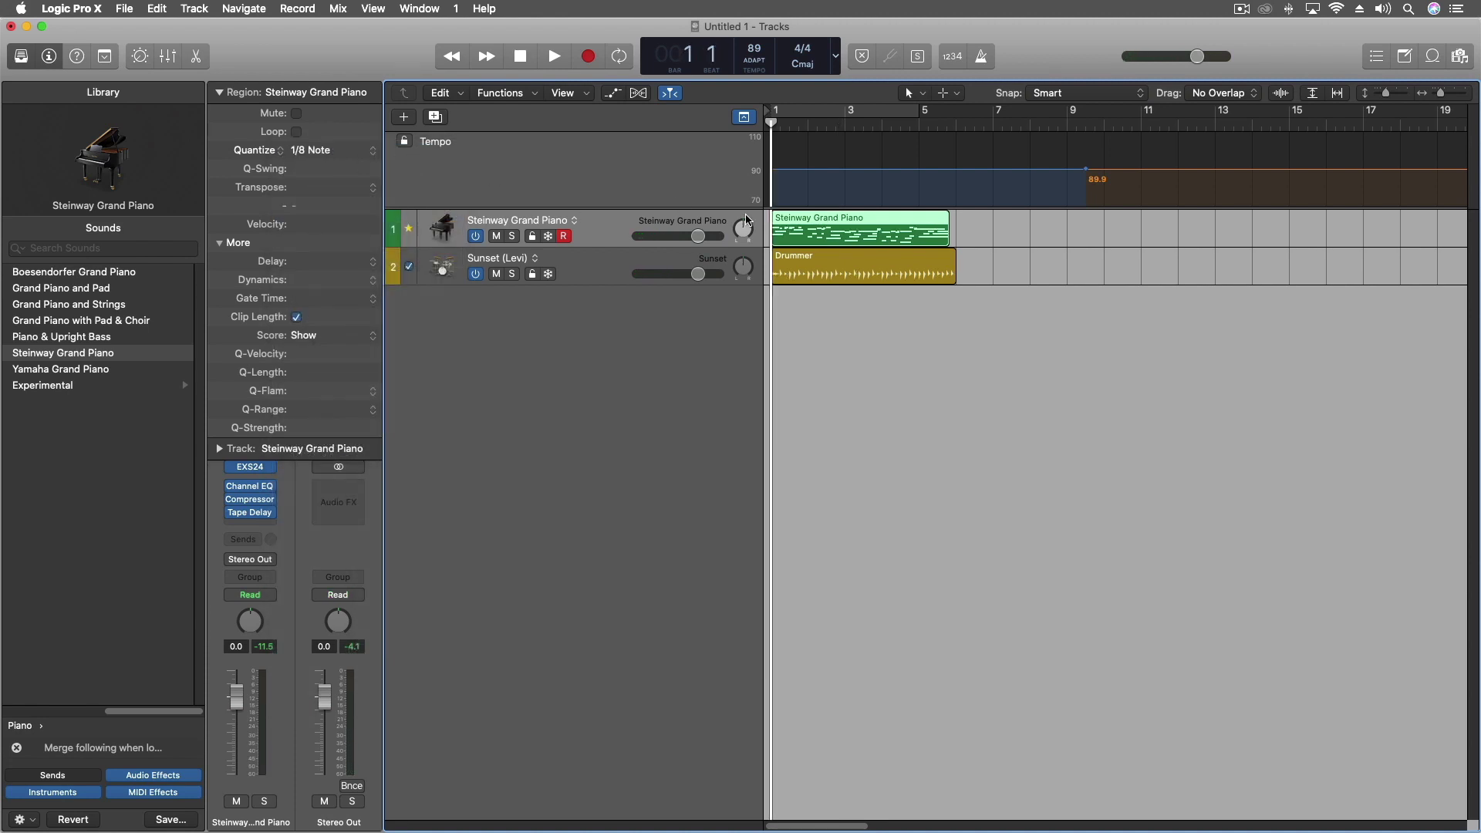
key("Return")
key("space")
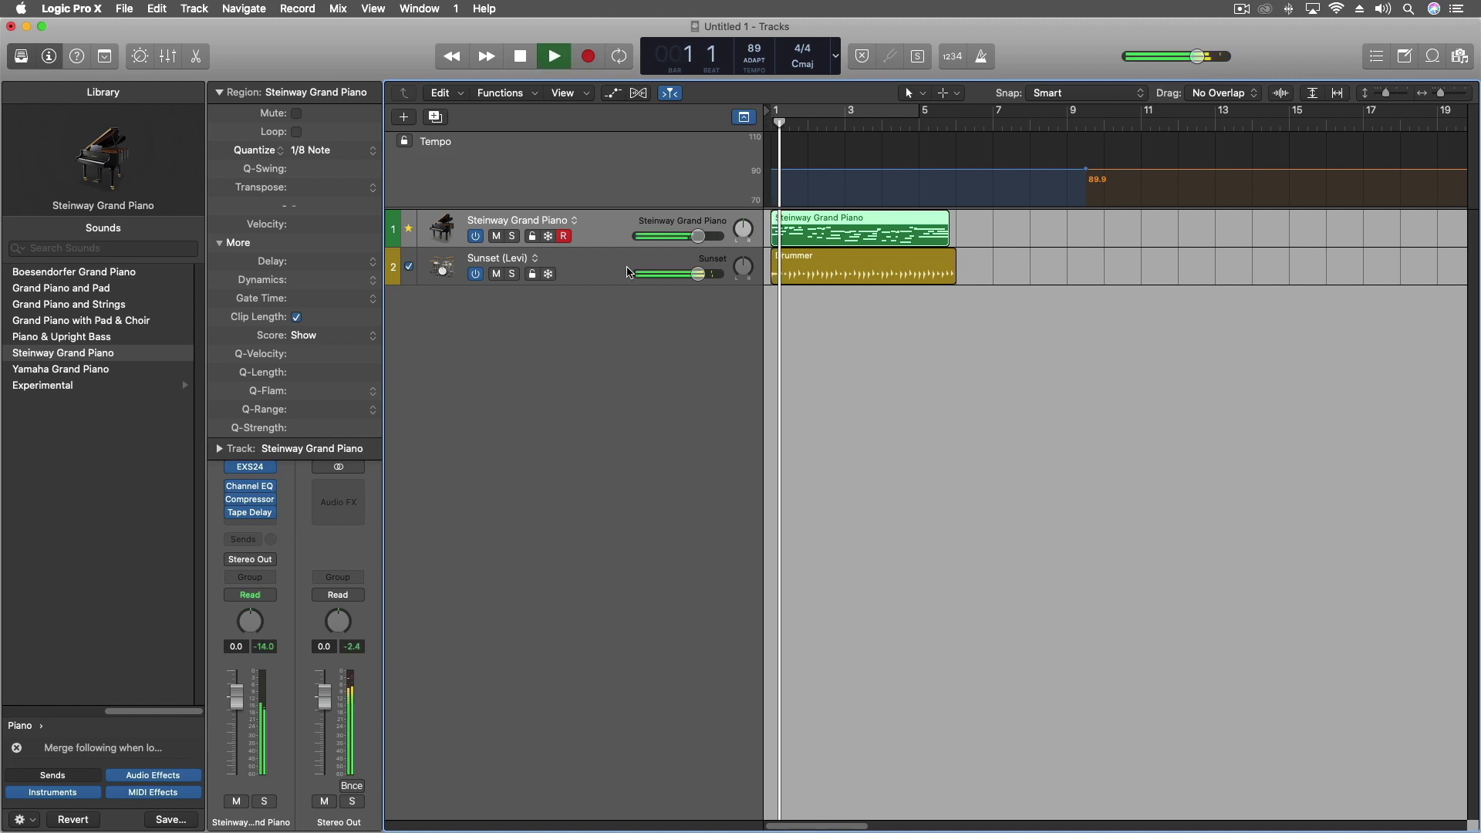
key("space")
Requantize the piano region to 1/16 Note and play it back from bar 1.
left_click(323, 151)
left_click(323, 164)
key("Return")
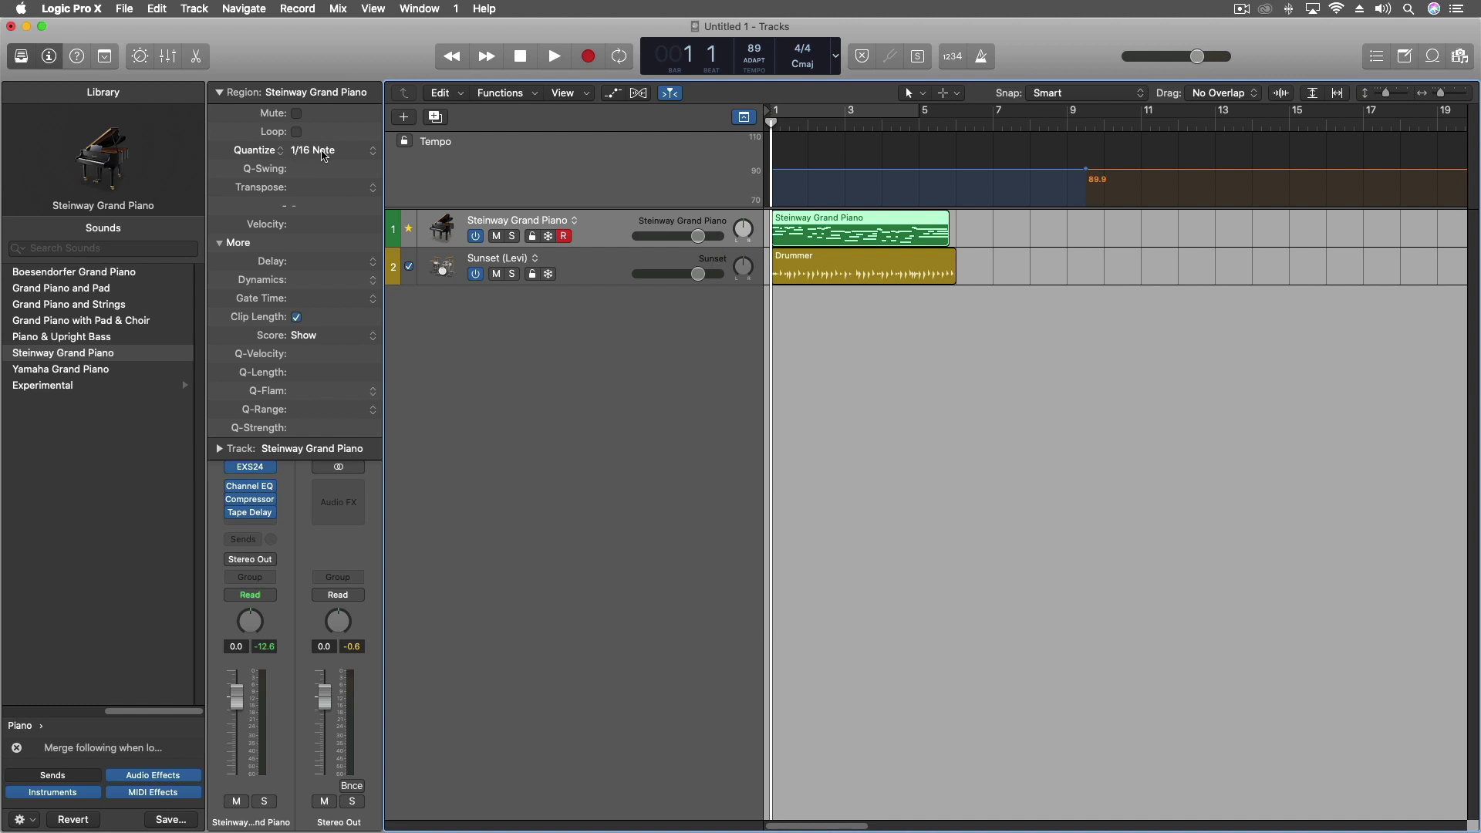
key("space")
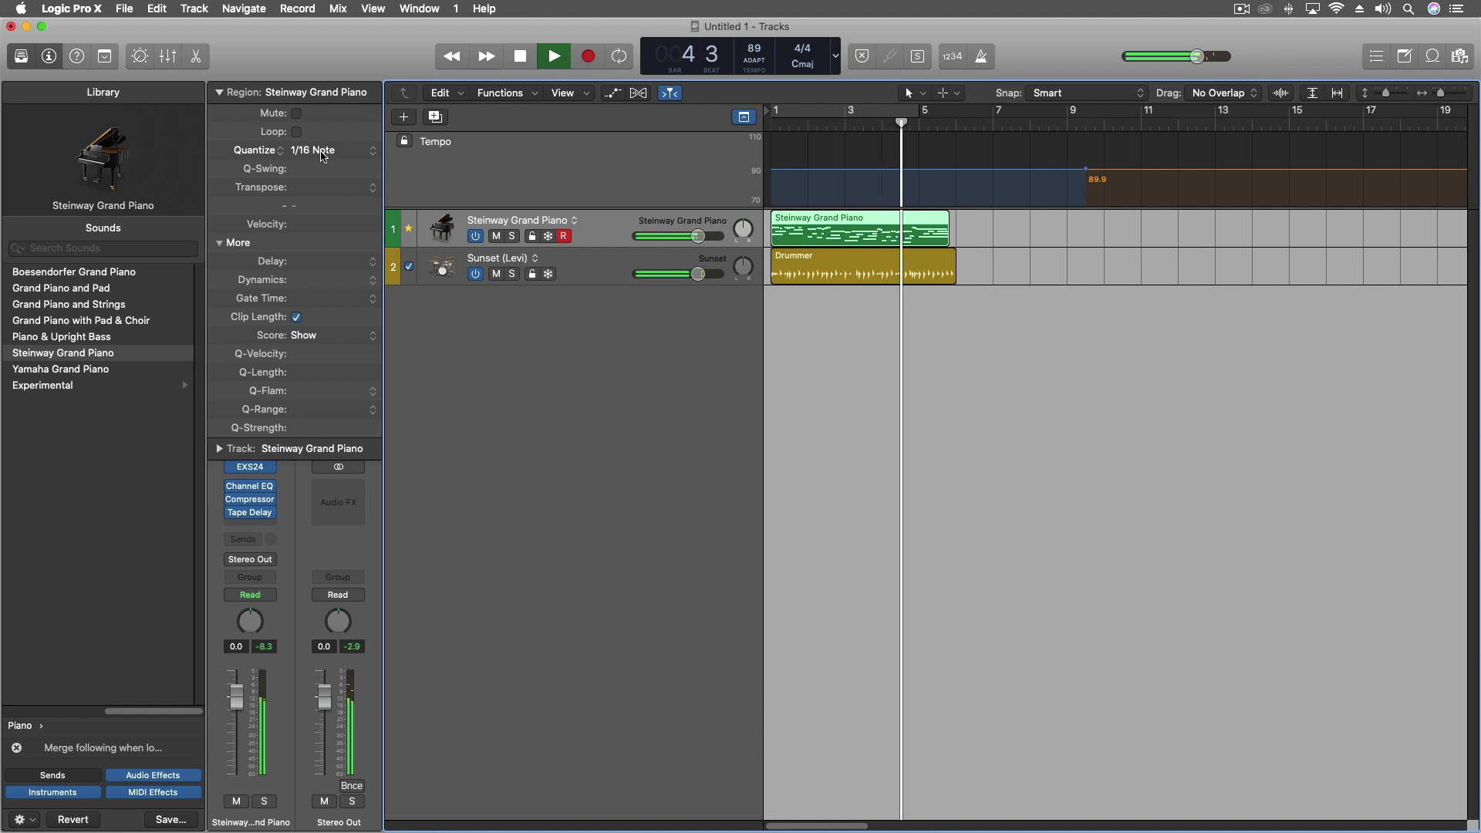
key("space")
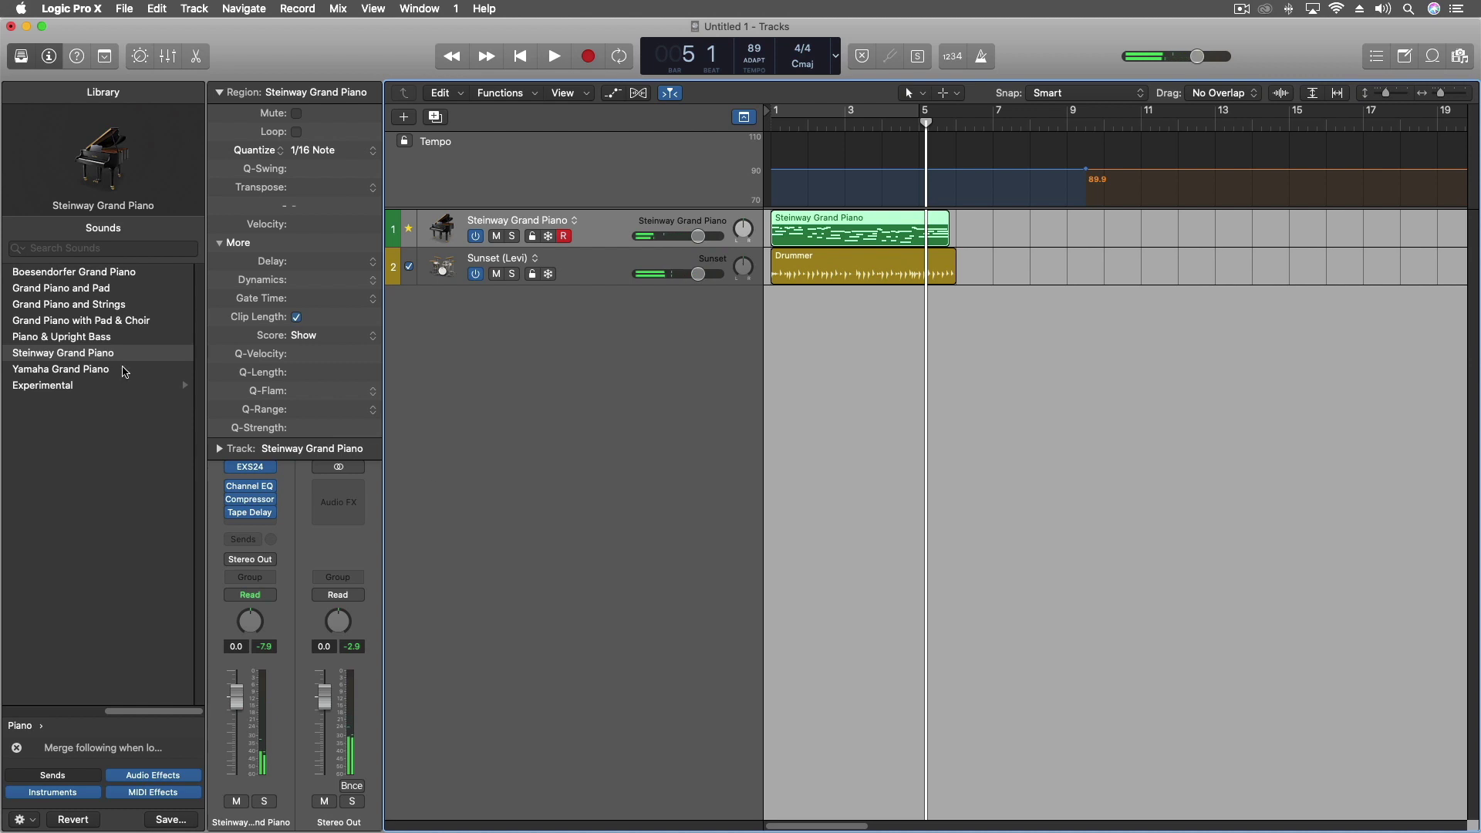
Switch the drummer to Austin – Roots Brush, have it follow the piano's groove, and audition.
left_click(591, 268)
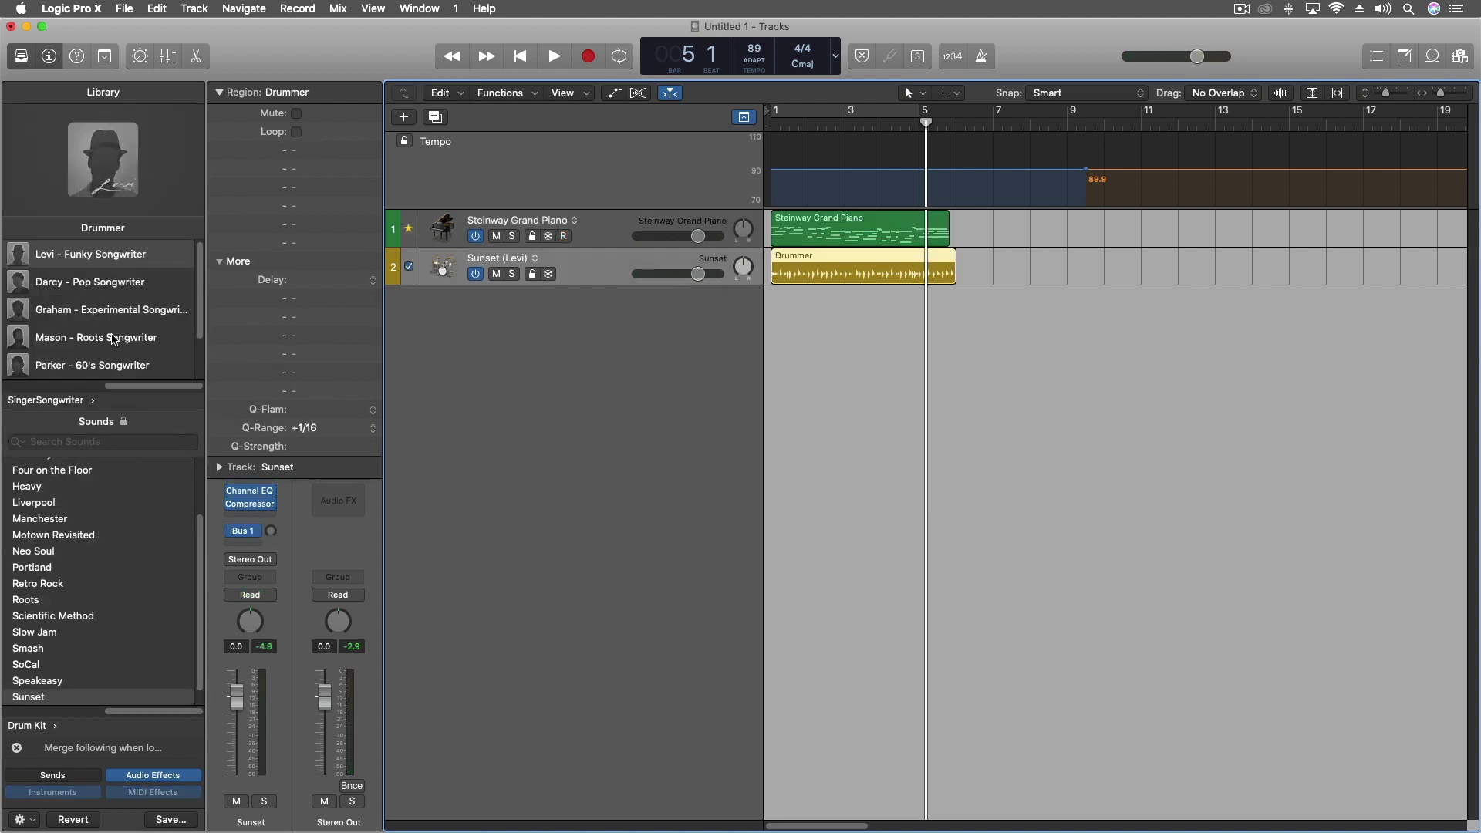
scroll(112, 339, "down", 2)
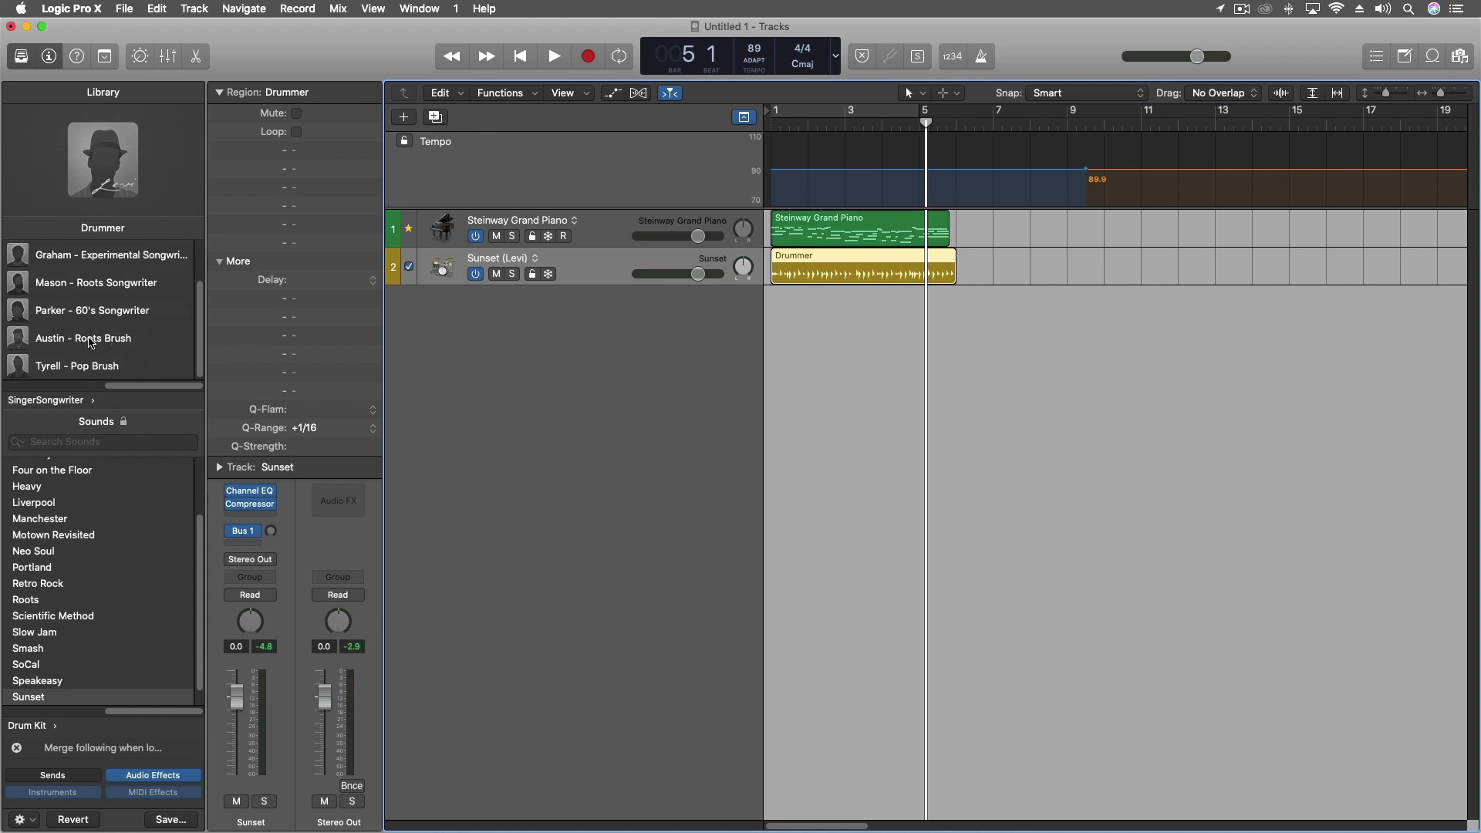
left_click(90, 341)
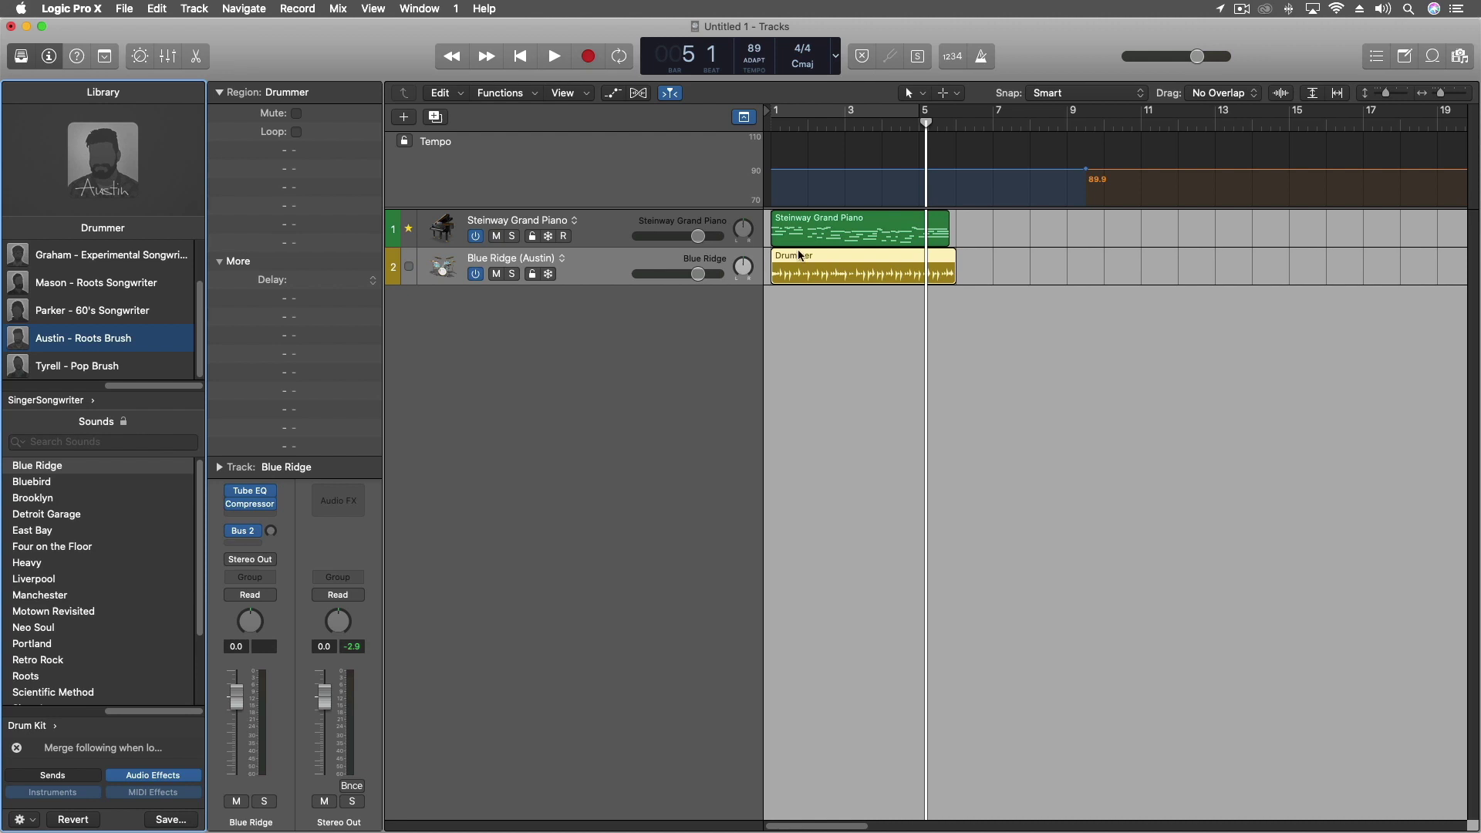
left_click(777, 130)
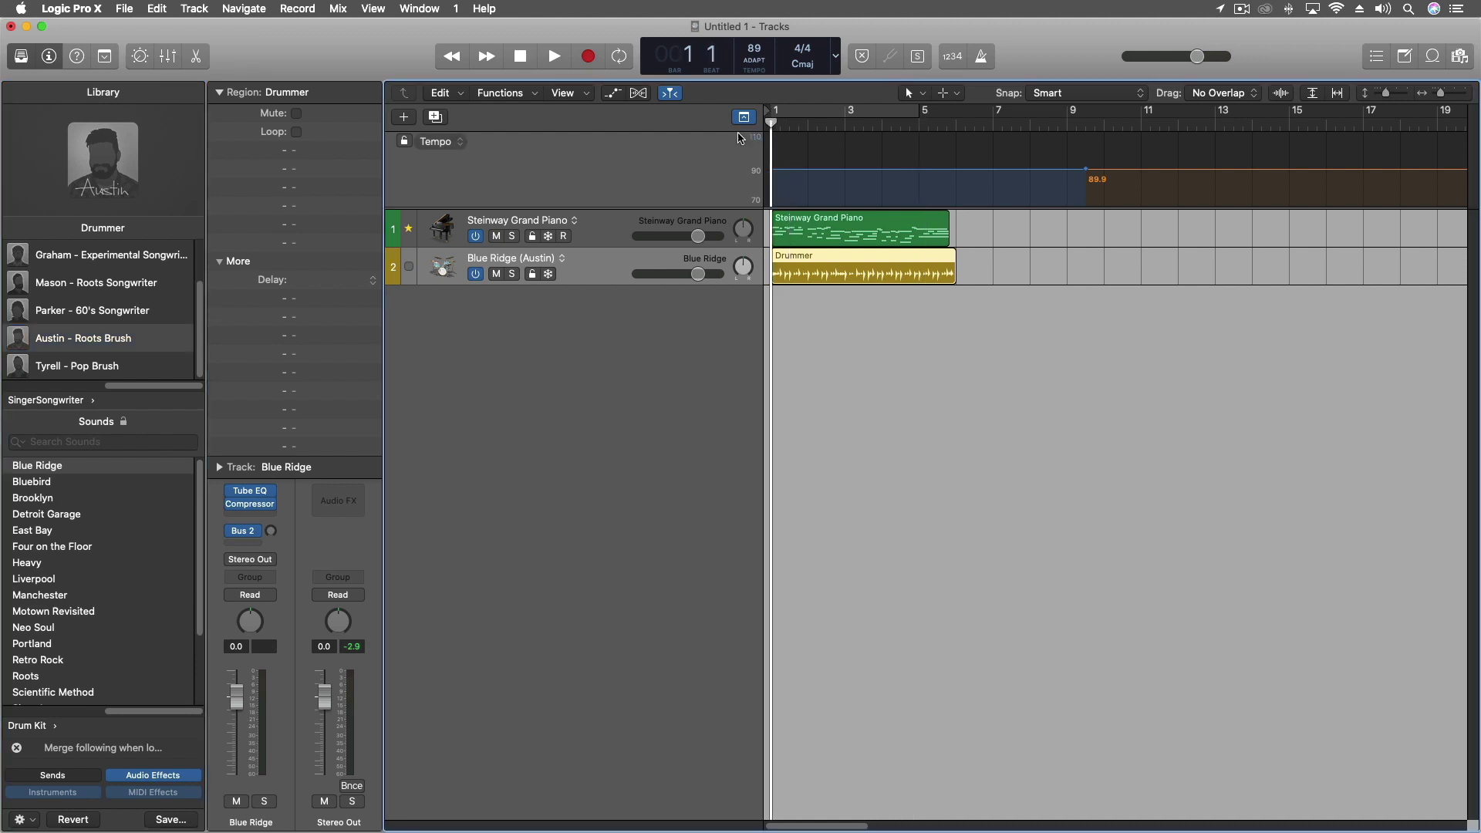
left_click(409, 268)
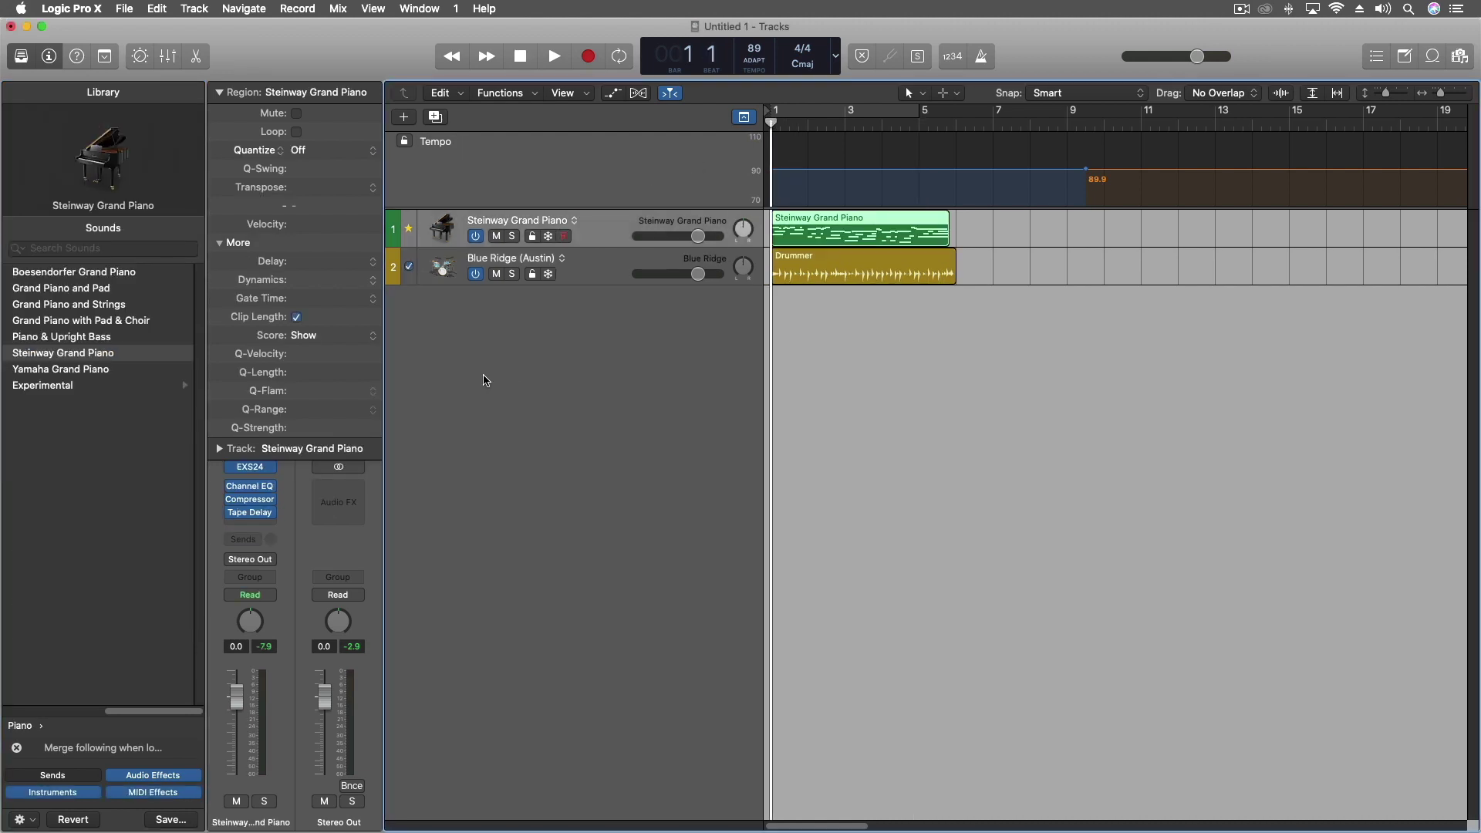
key("space")
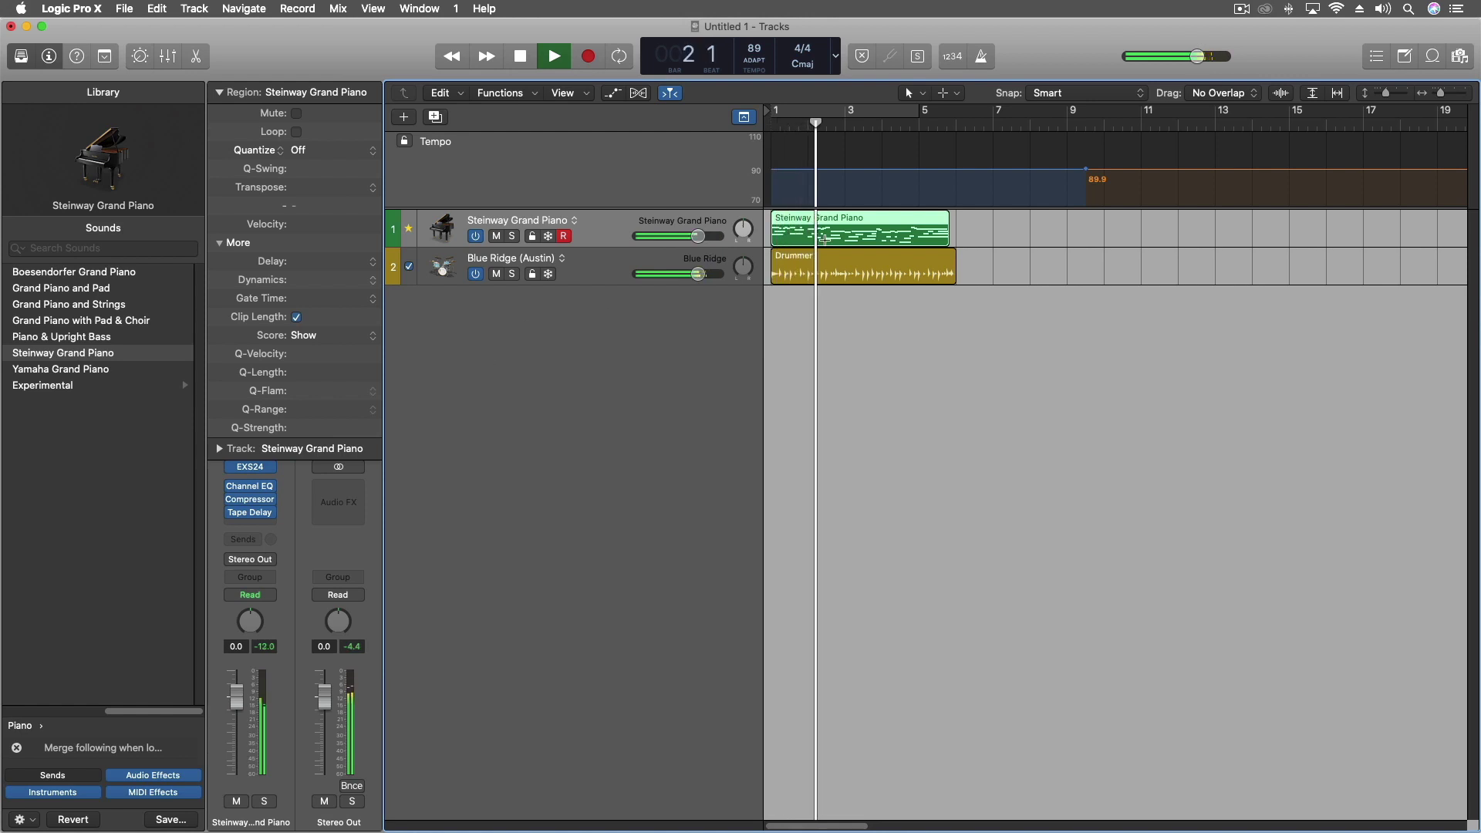
key("space")
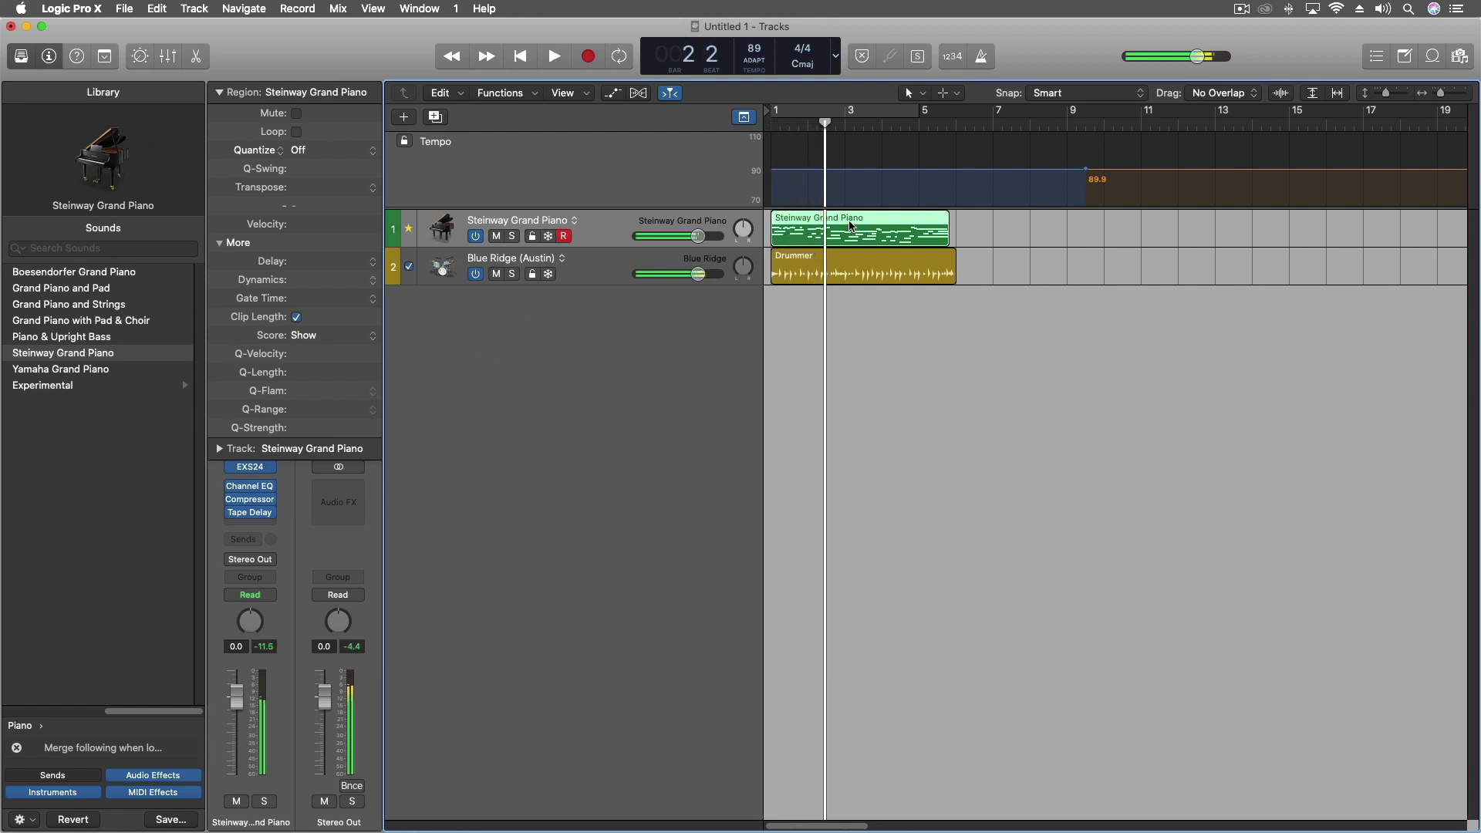
Requantize the piano region to 1/16 Note and play from bar 1.
left_click(307, 157)
left_click(312, 228)
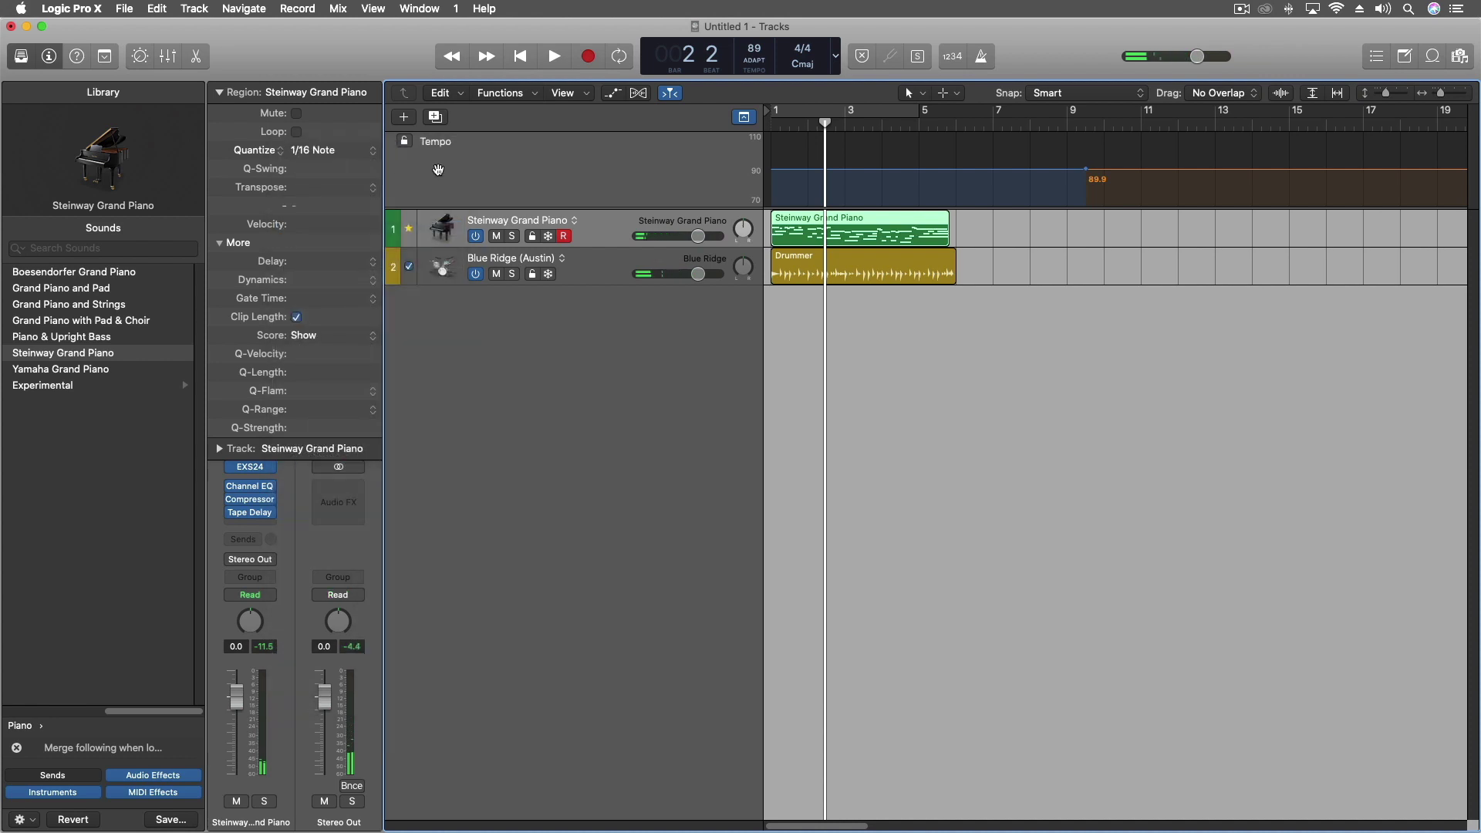
key("Return")
key("space")
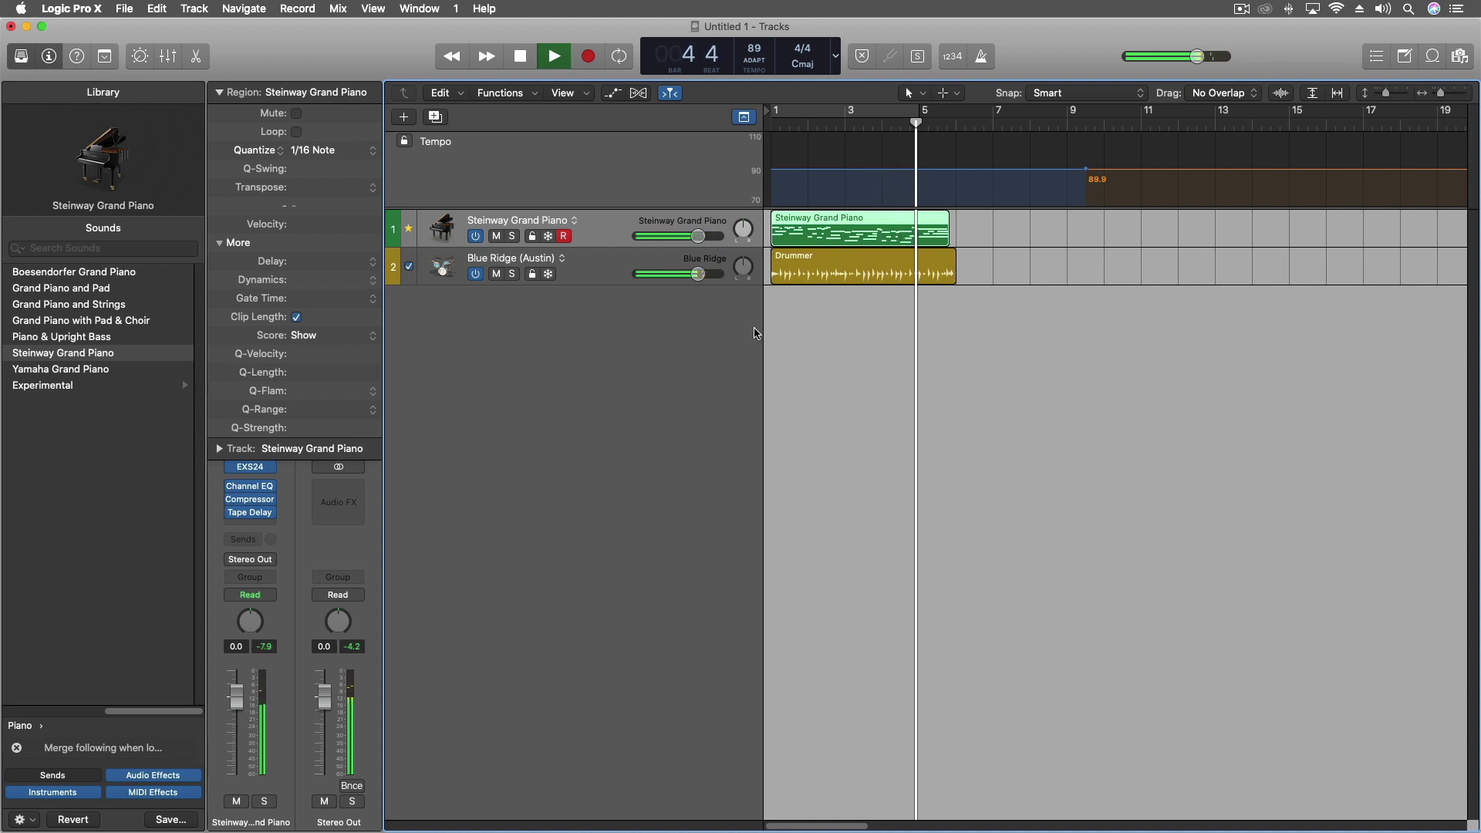
key("space")
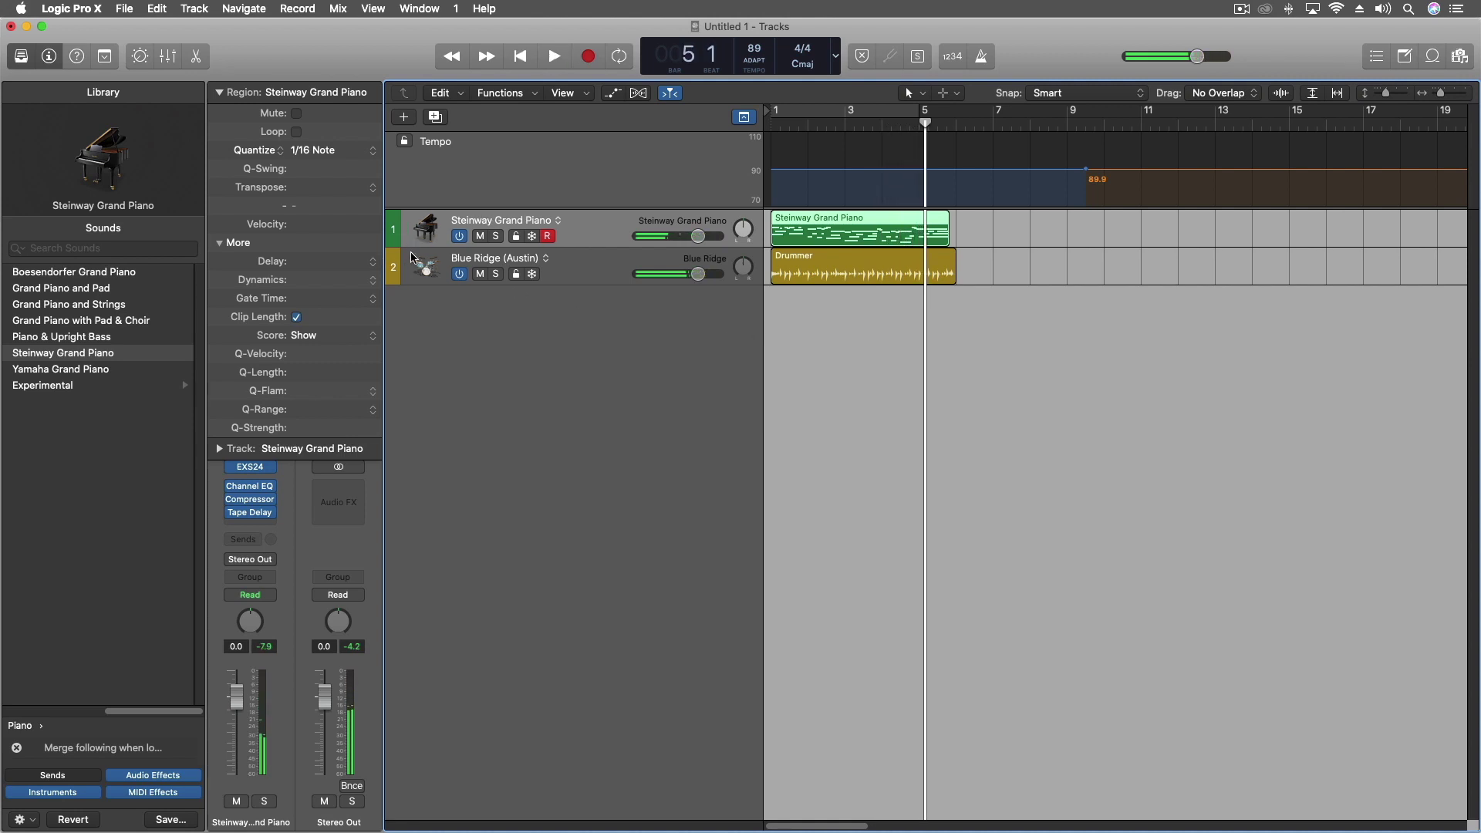
Make the Blue Ridge drummer track the Groove Track and play both tracks from bar 1.
left_click(396, 271)
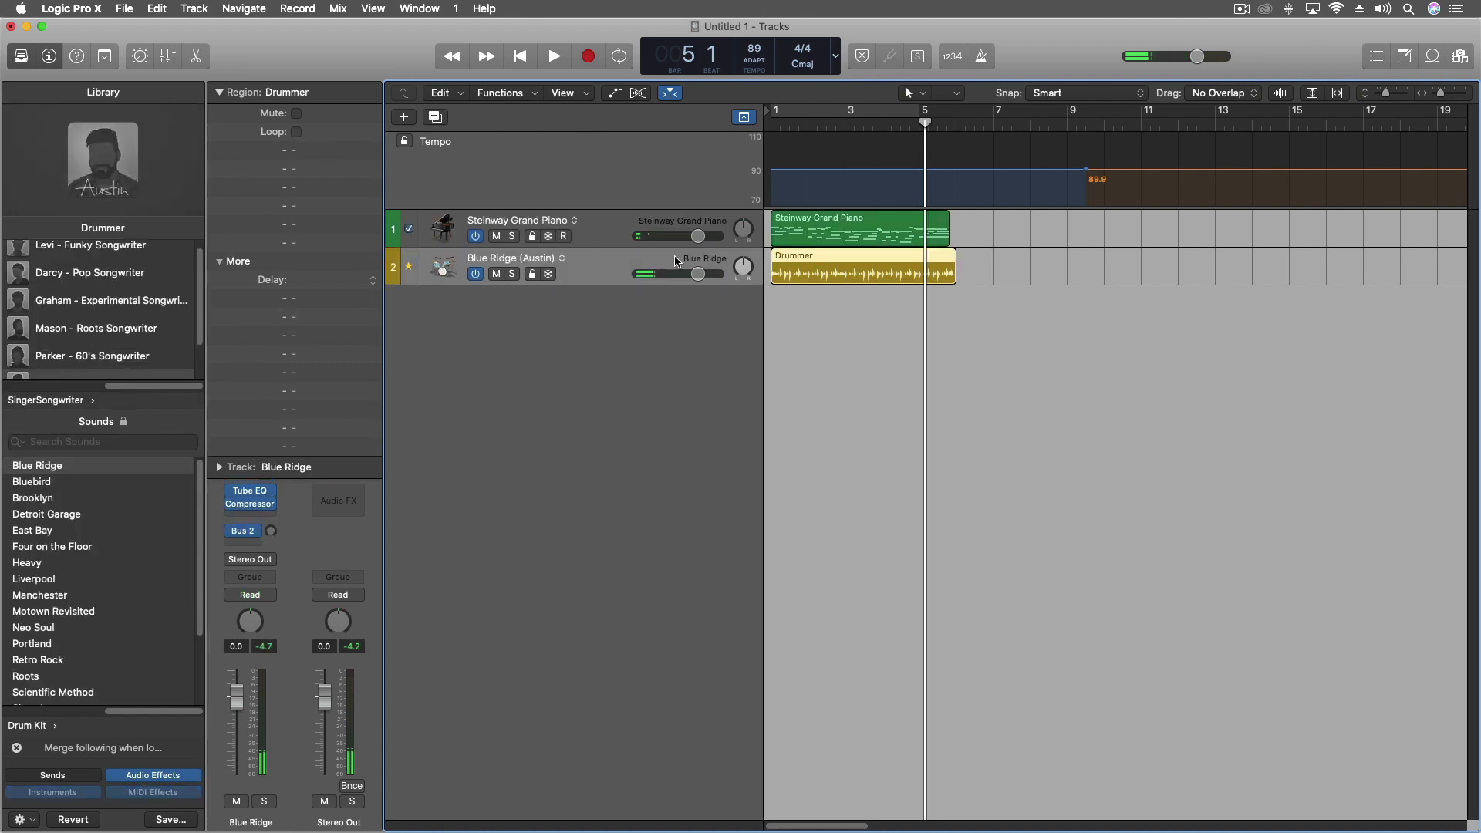
key("Return")
key("space")
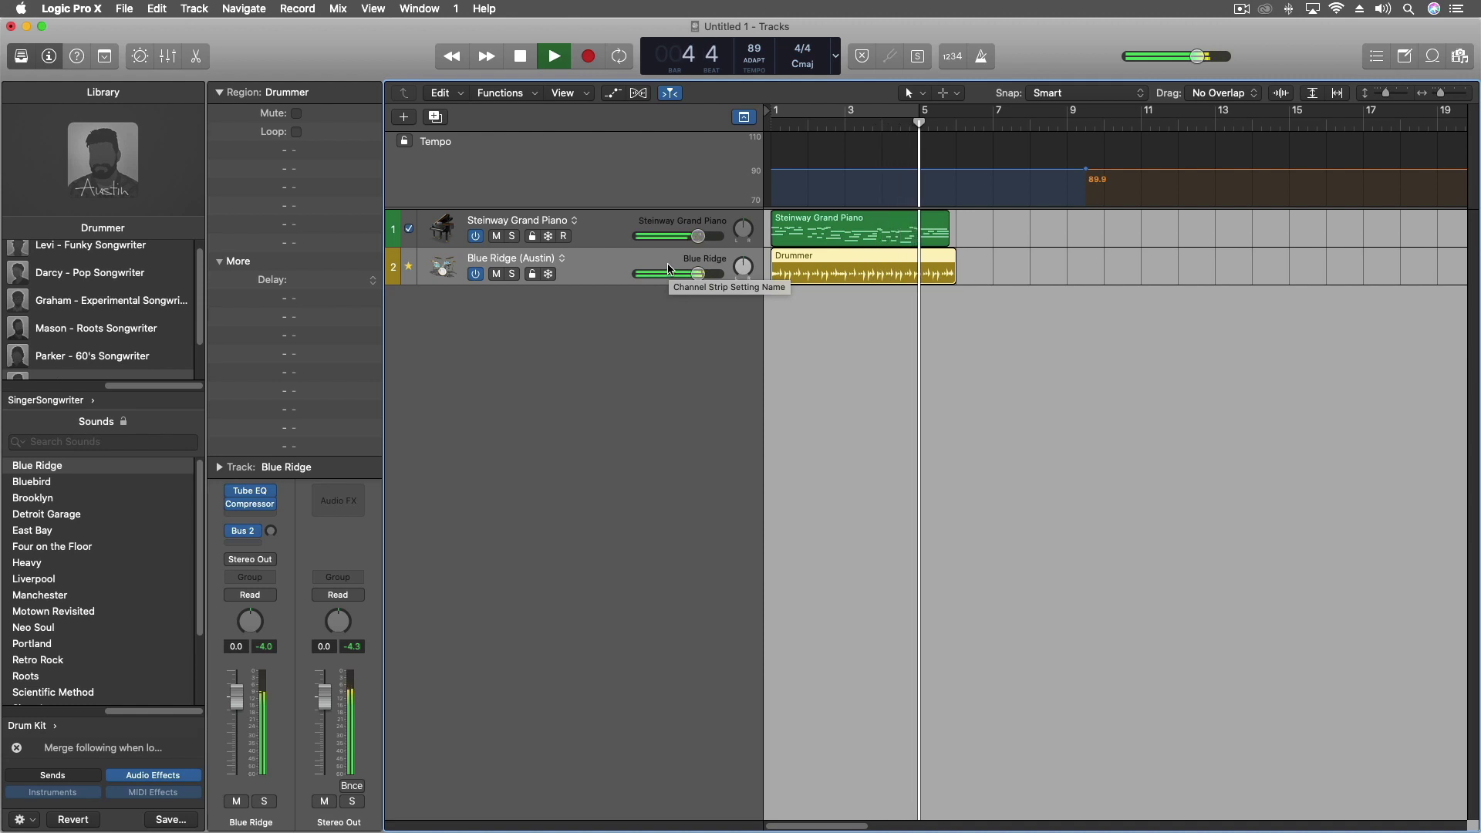
key("space")
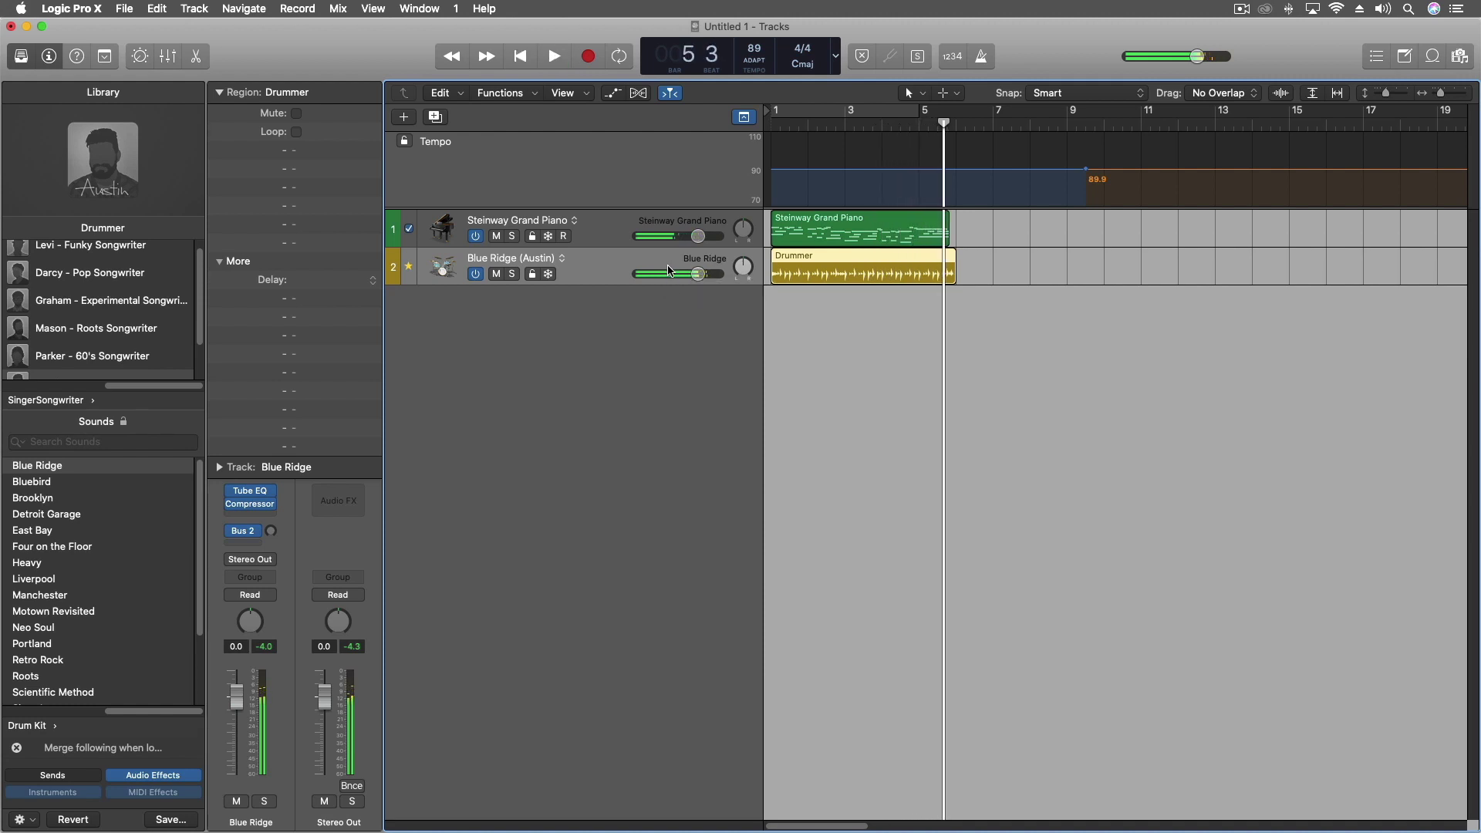